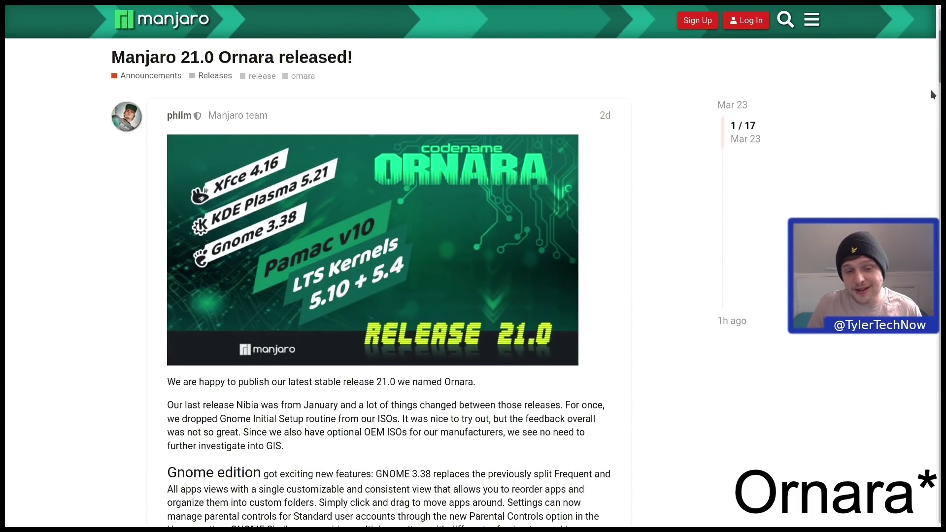
- Scroll the Manjaro 21.0 Ornara announcement down to the Gnome, KDE and XFCE edition notes
scroll(920, 96, down, 5)
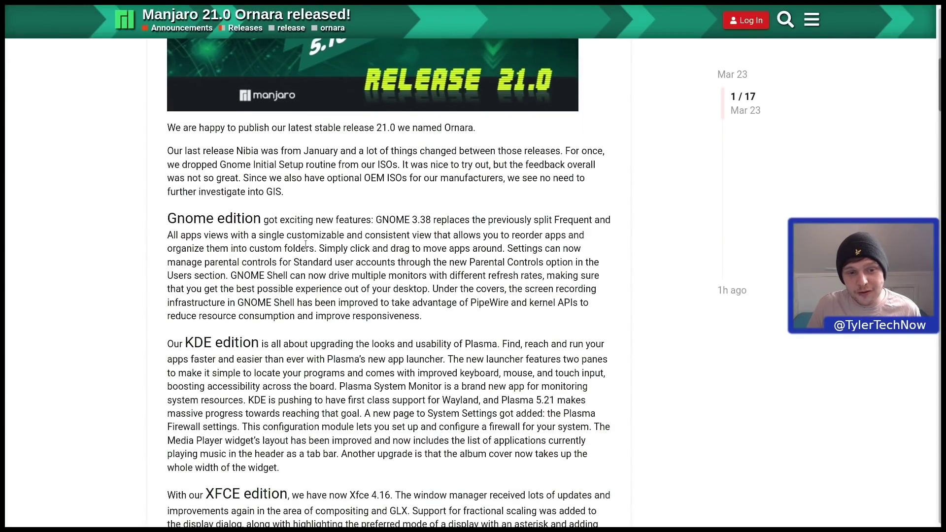
scroll(270, 237, down, 2)
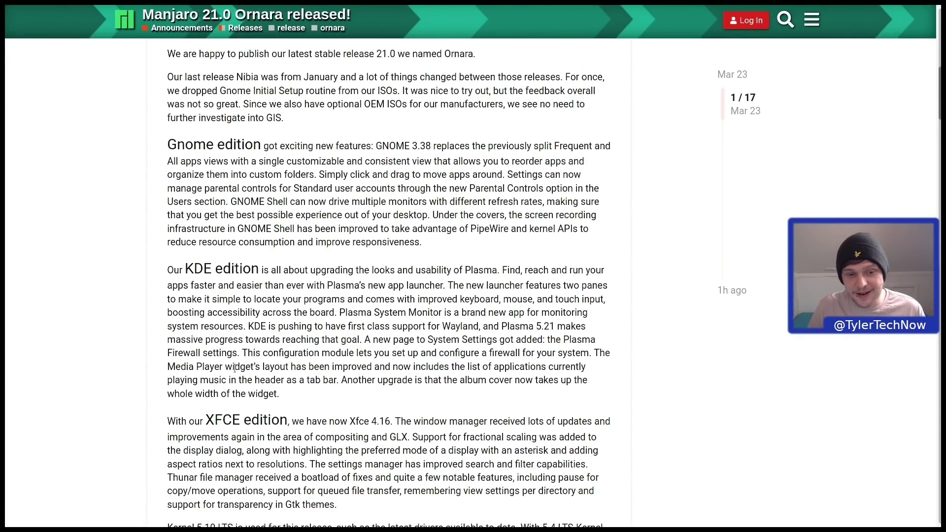
scroll(234, 367, down, 2)
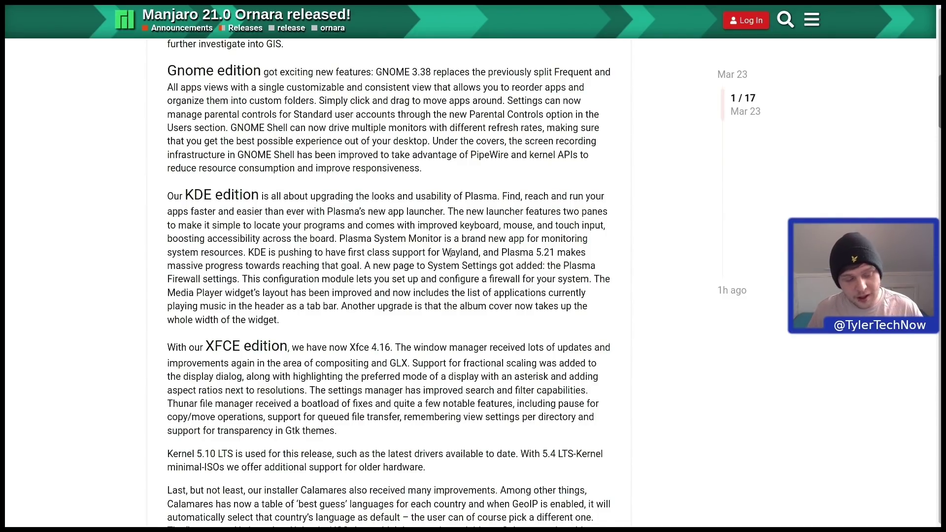
- Move past the Calamares welcome page and set the time zone to London
key(ctrl+Tab)
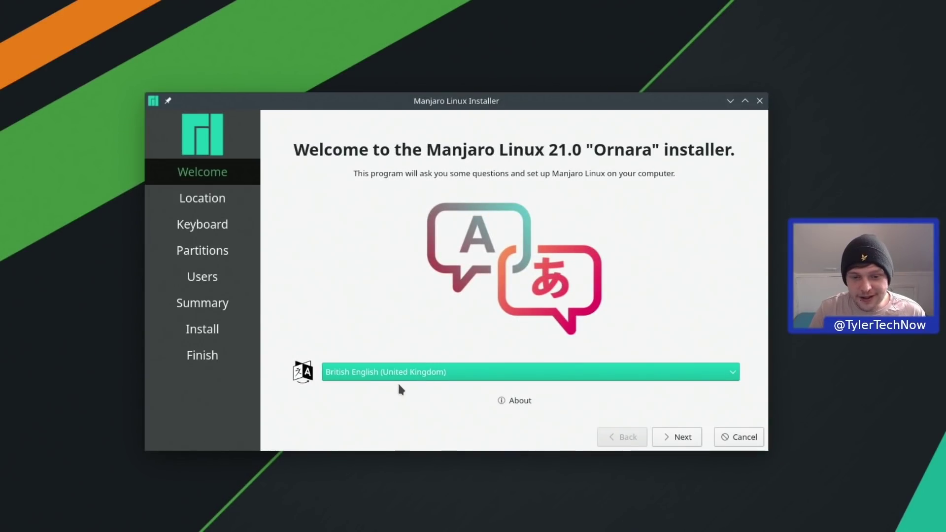
click(671, 437)
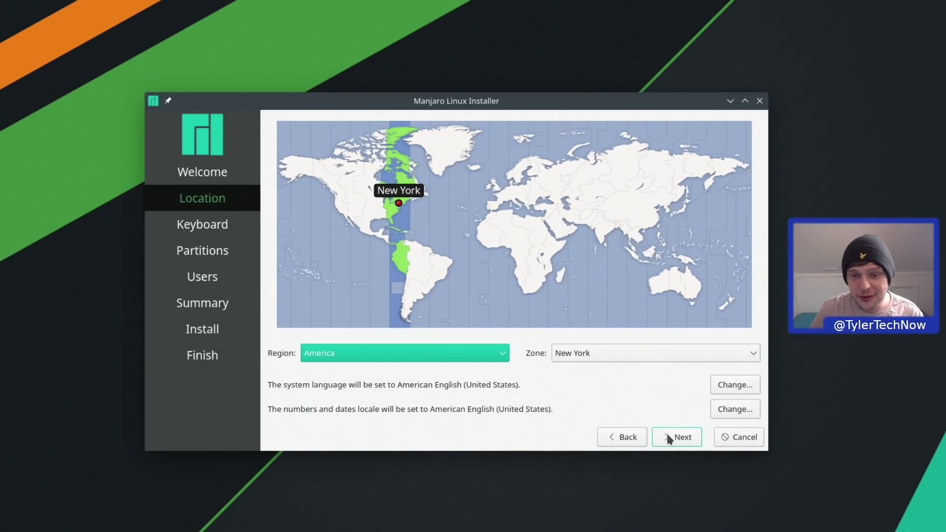
click(497, 189)
click(689, 442)
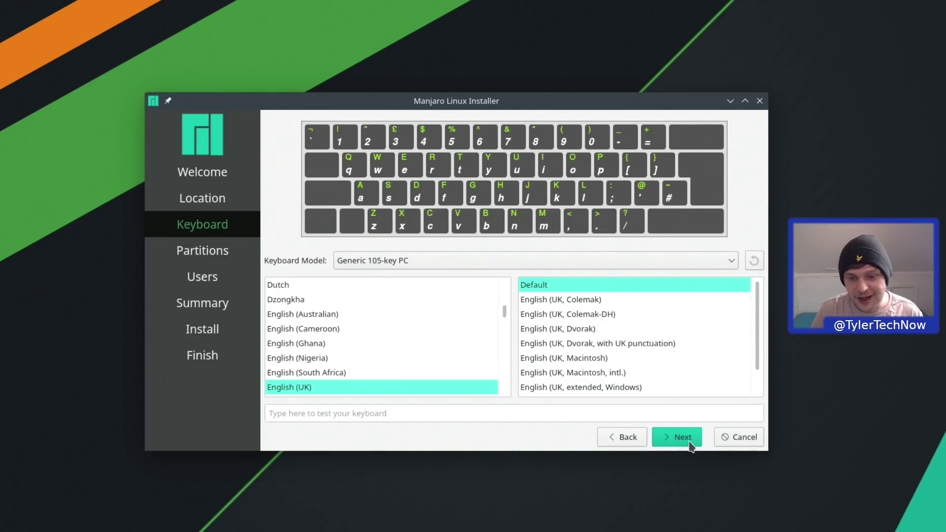
- Test the English (UK) keyboard layout by typing '~/' in the test field
click(478, 415)
text(~/)
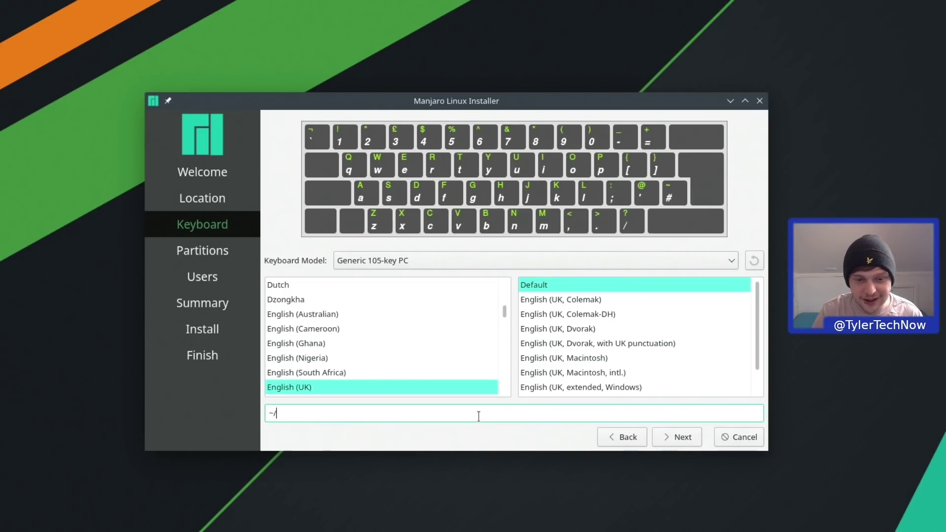
click(681, 443)
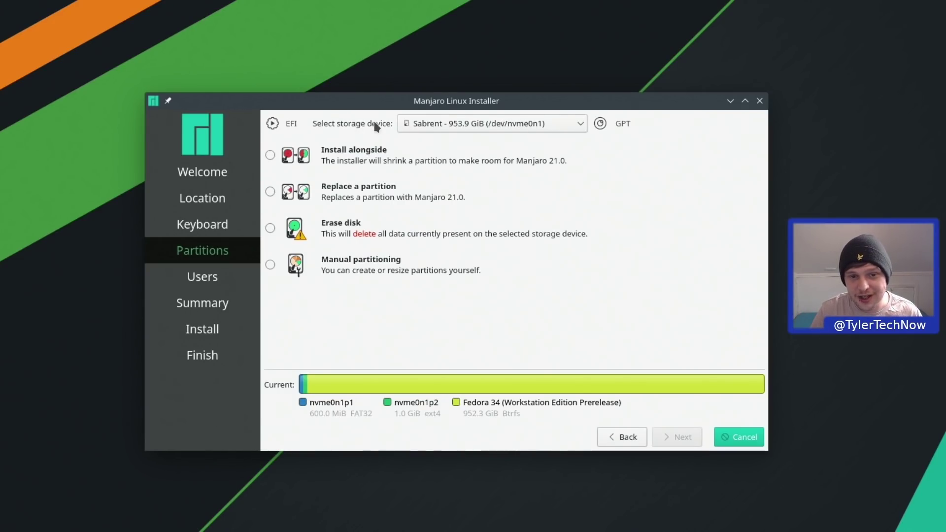
- Install onto the DREVO X1 SSD using Erase disk with Swap (with Hibernate)
click(466, 123)
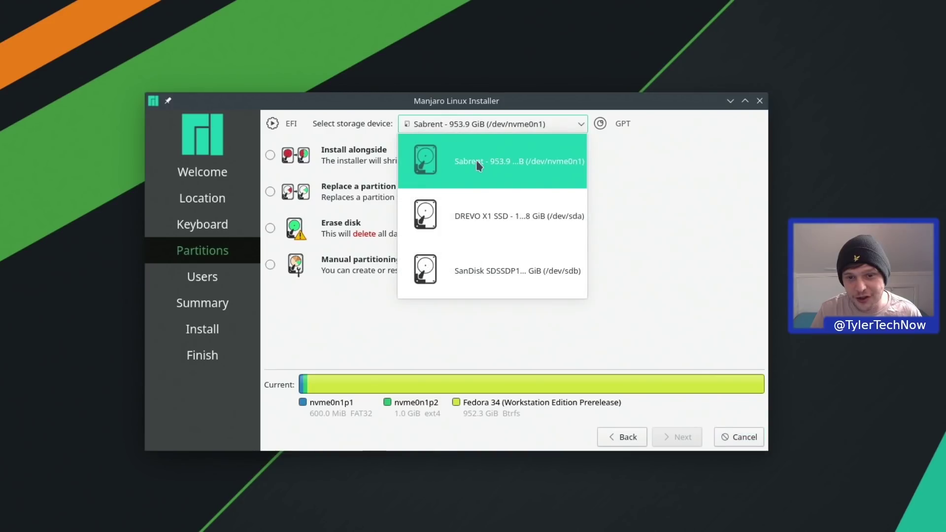
click(498, 225)
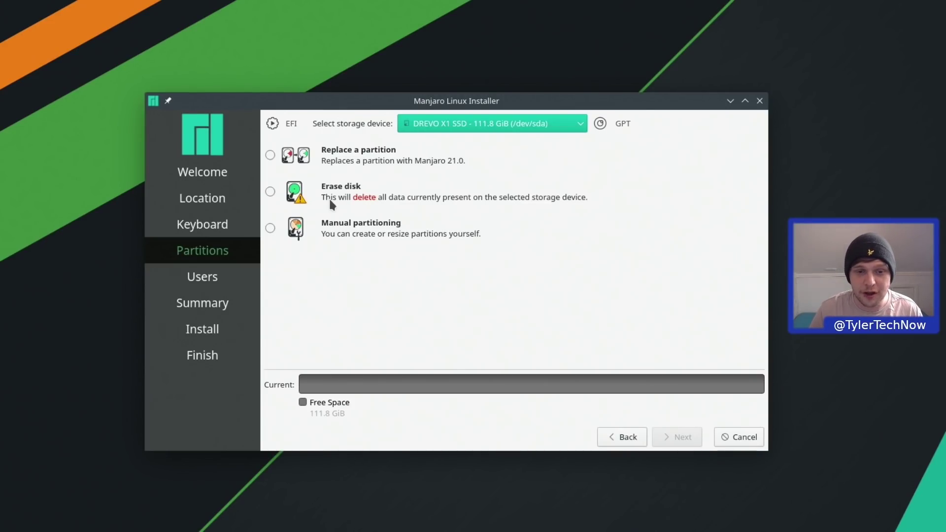
click(270, 191)
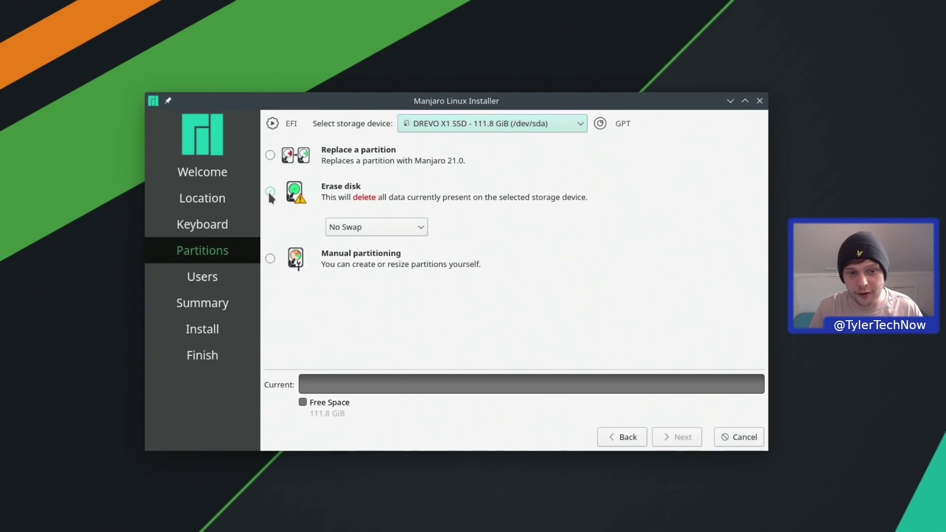
click(366, 232)
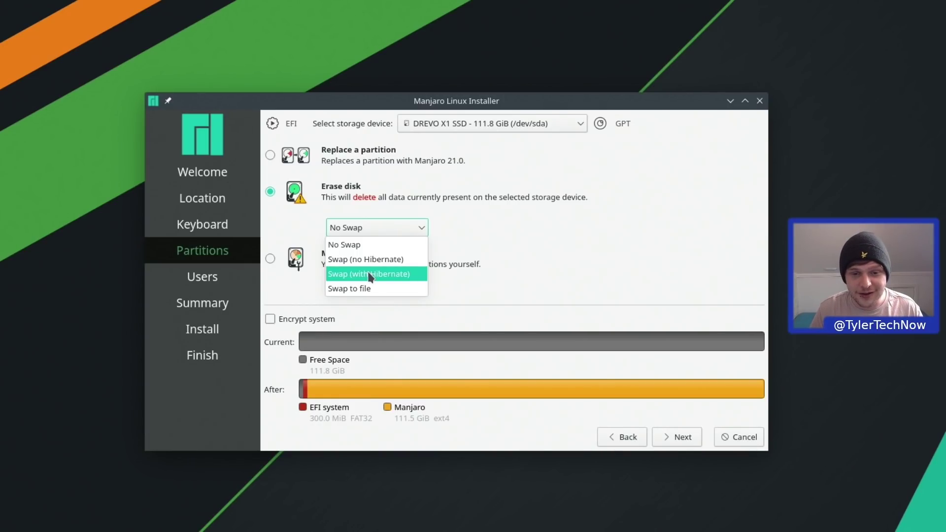
click(370, 274)
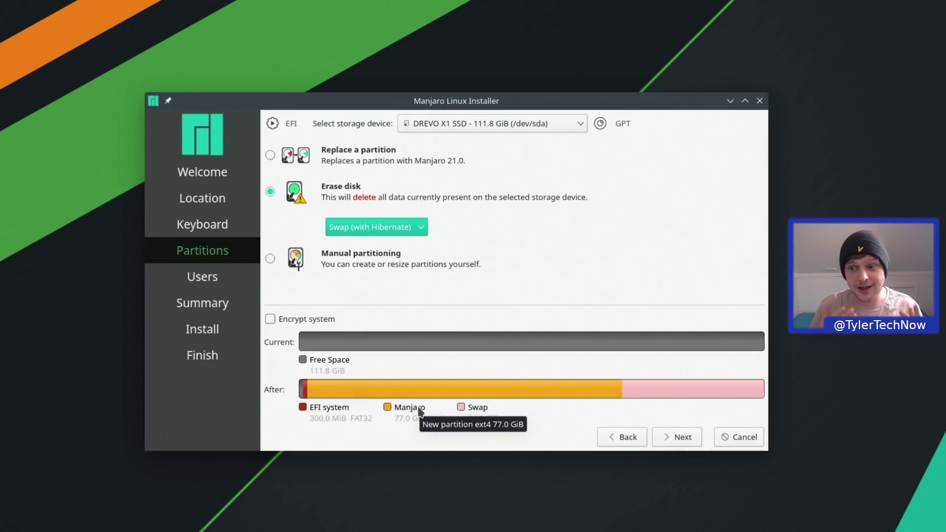
click(679, 437)
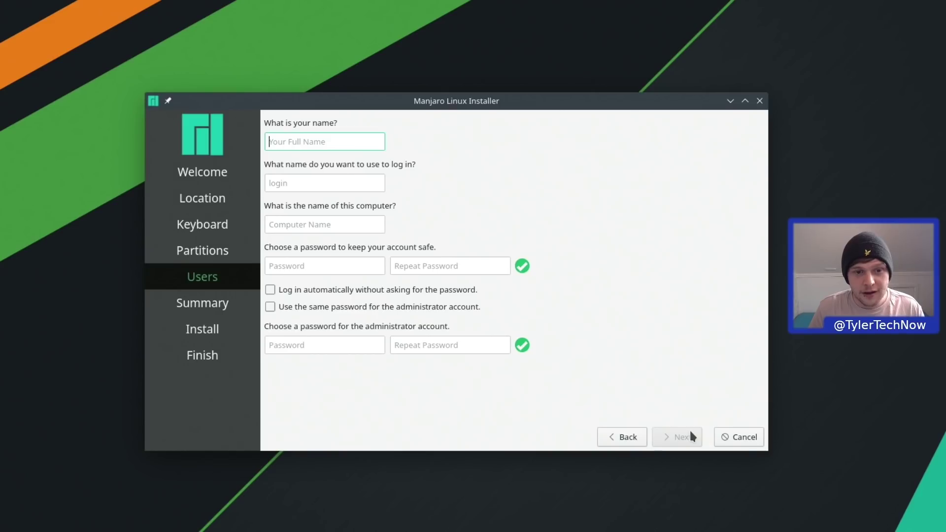
- Enter the user's name, computer name 'kde', and the account password twice
text(tyler)
key(Tab)
key(Tab)
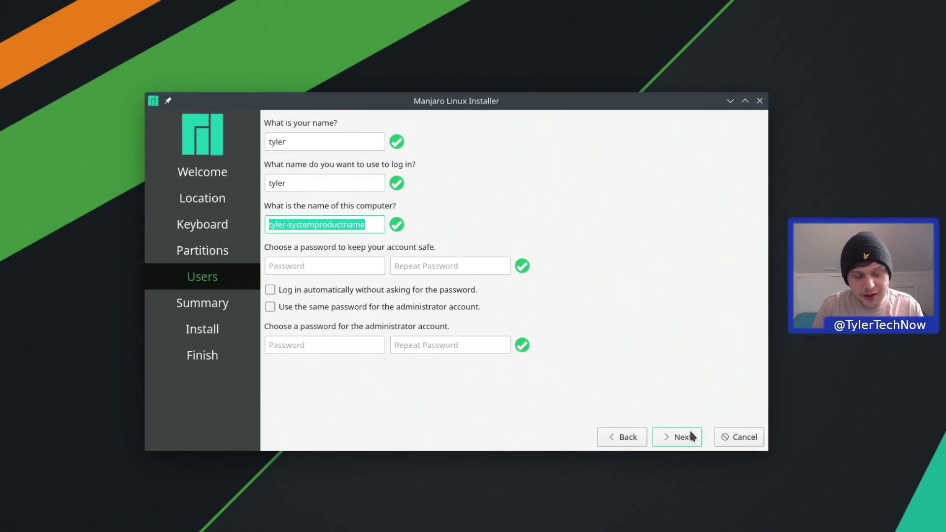
text(kde)
key(Tab)
text(abcdefgh)
key(Tab)
text(abcdefgh)
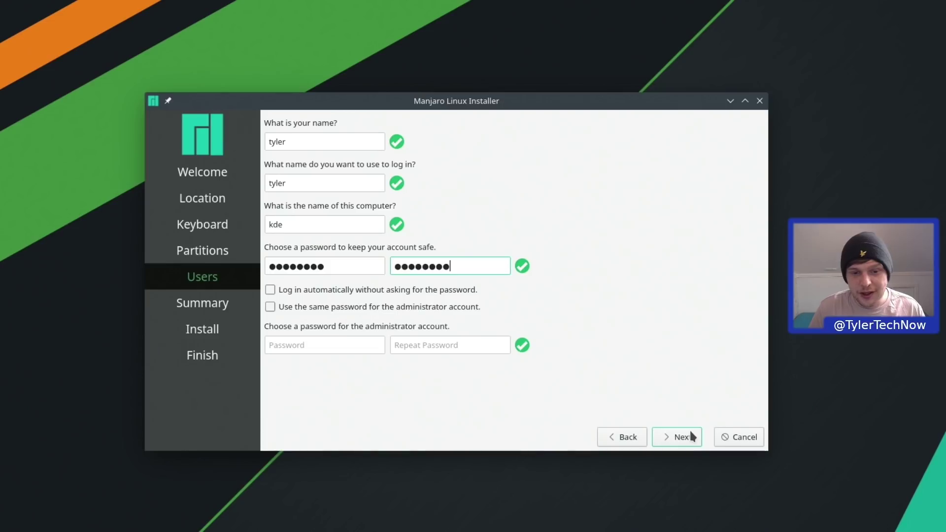
- Enable automatic login and reuse the user password for the administrator account
click(422, 289)
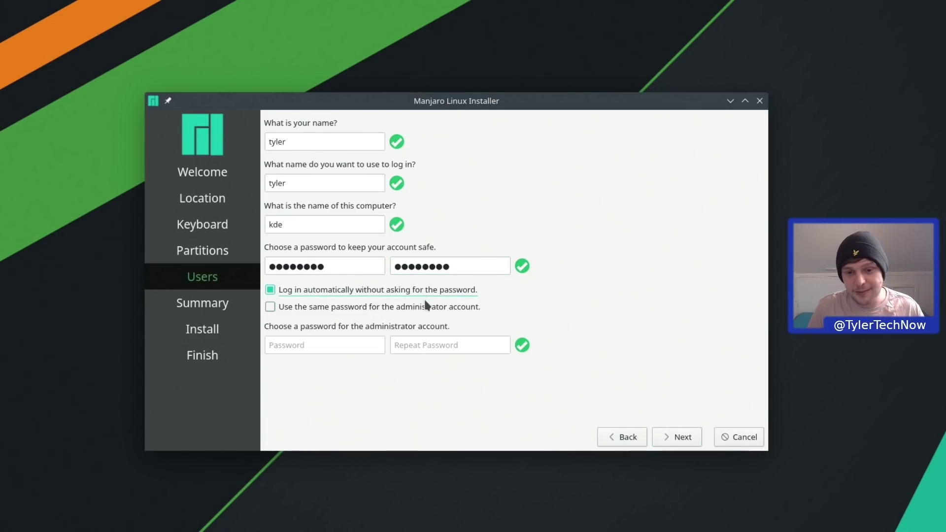
click(429, 306)
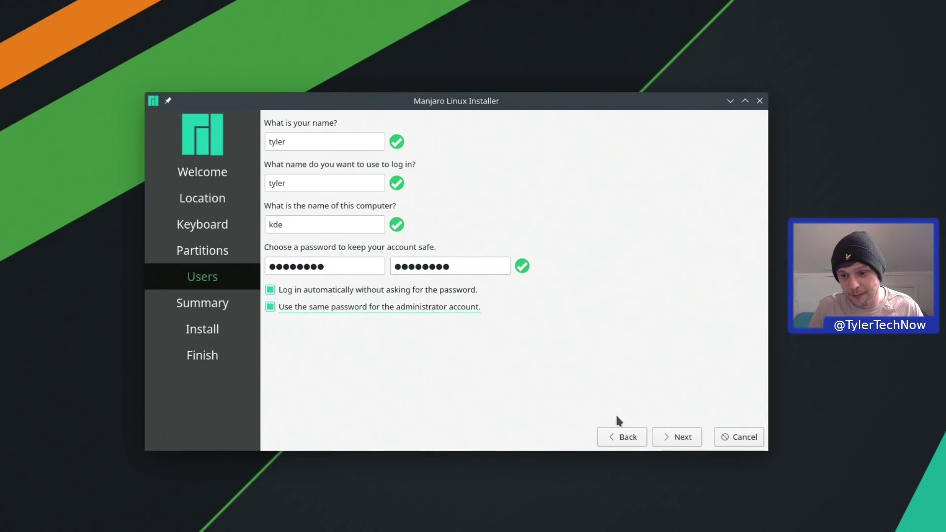
click(678, 438)
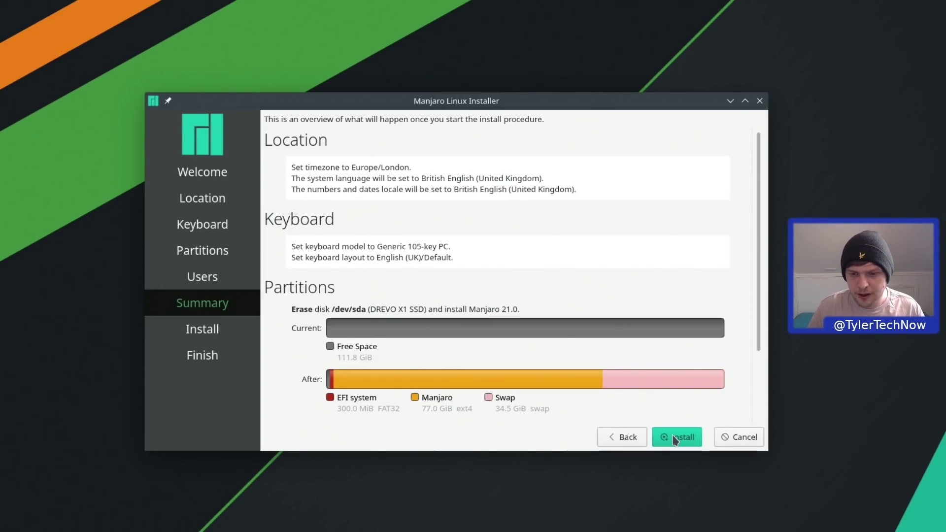
- Start the Manjaro 21.0 installation and confirm the disk changes with Install now
click(675, 439)
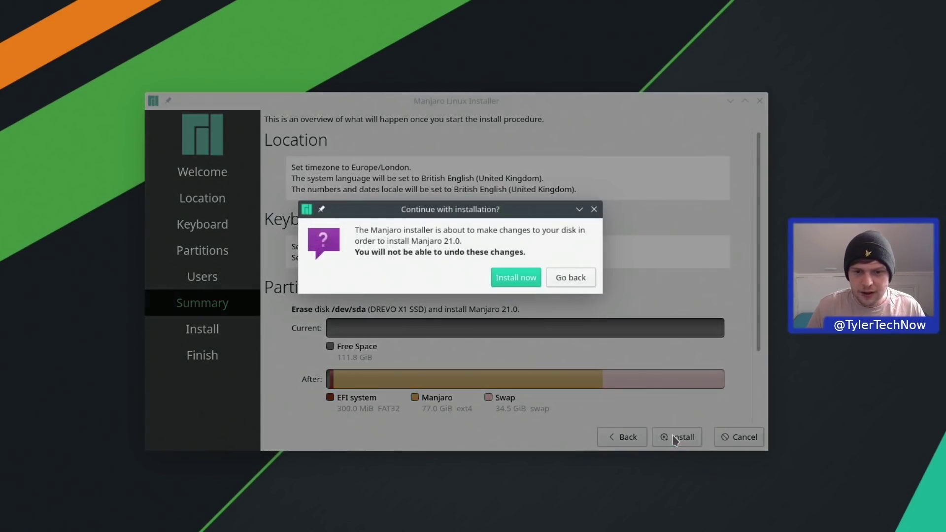
click(515, 278)
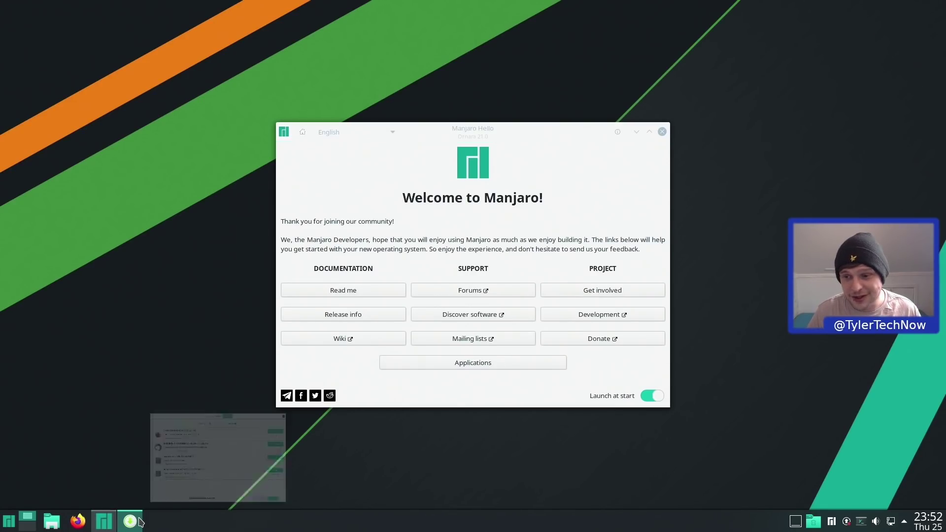
- Turn off Launch at start in Manjaro Hello and show the Applications selection list
click(140, 520)
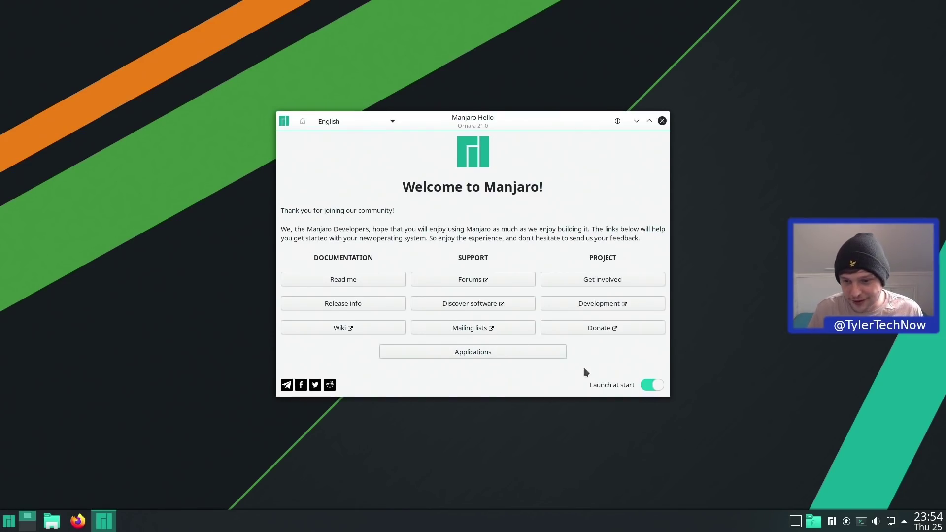
click(653, 386)
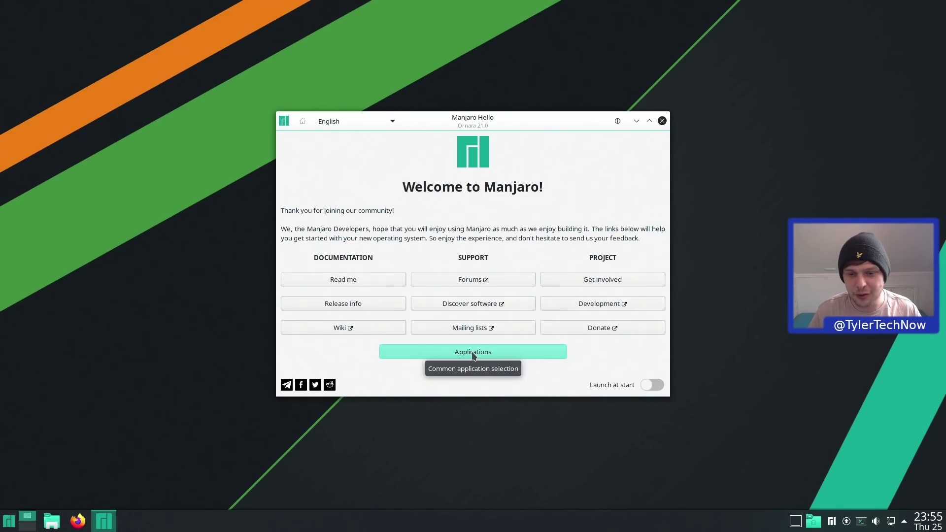
click(472, 353)
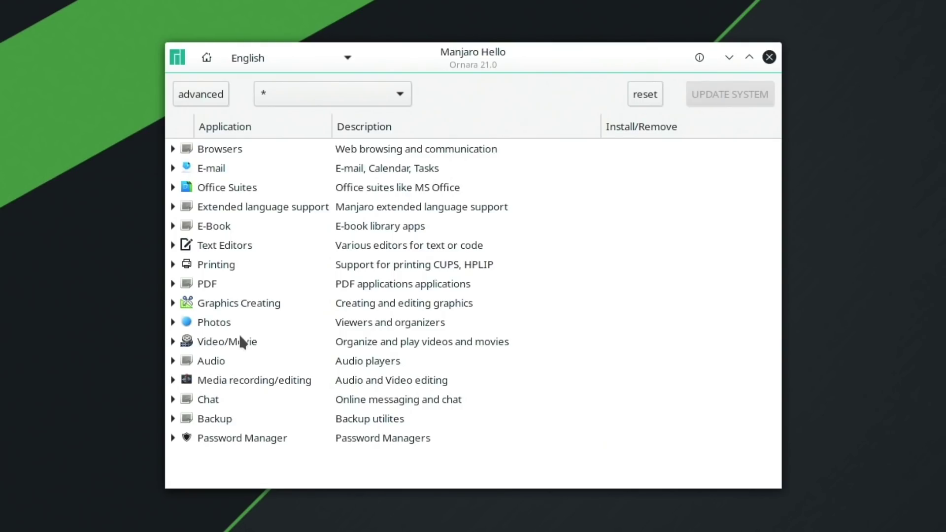
- Expand the Office Suites category, then close Manjaro Hello
click(173, 188)
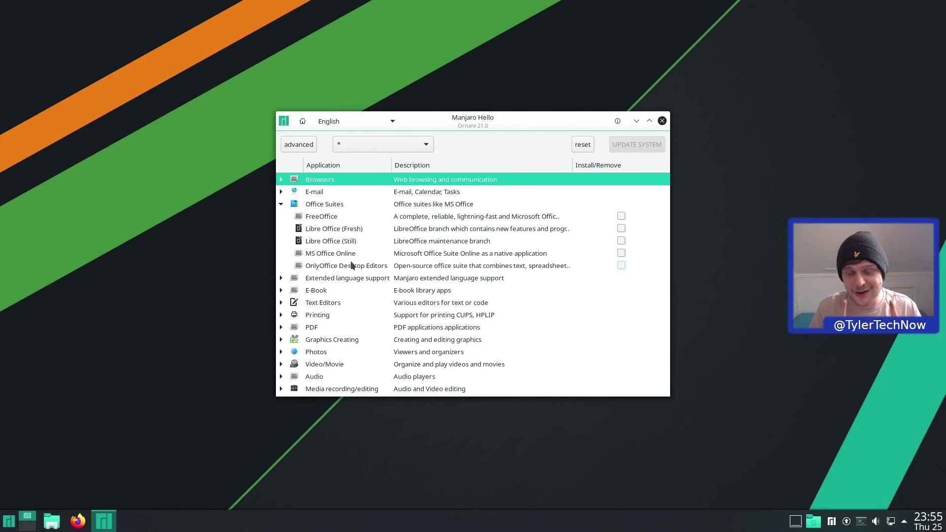
click(662, 121)
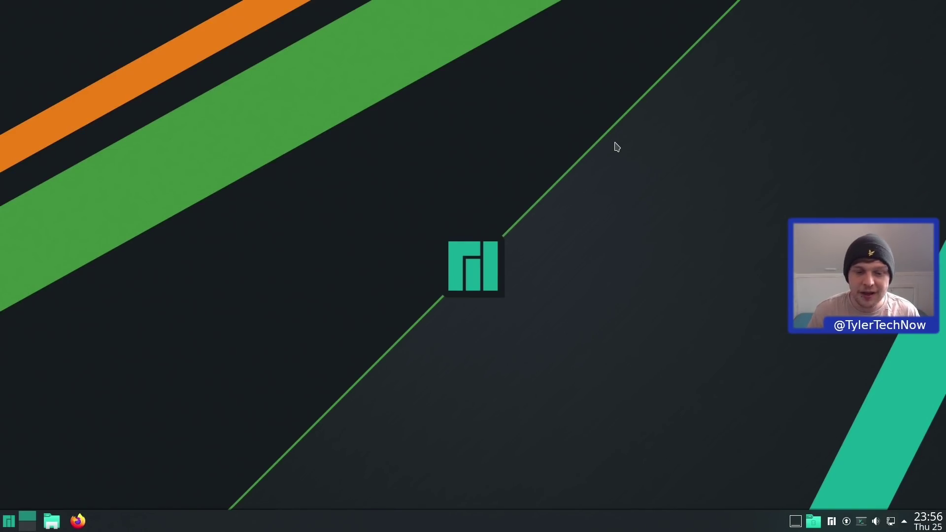
right_click(452, 523)
click(485, 502)
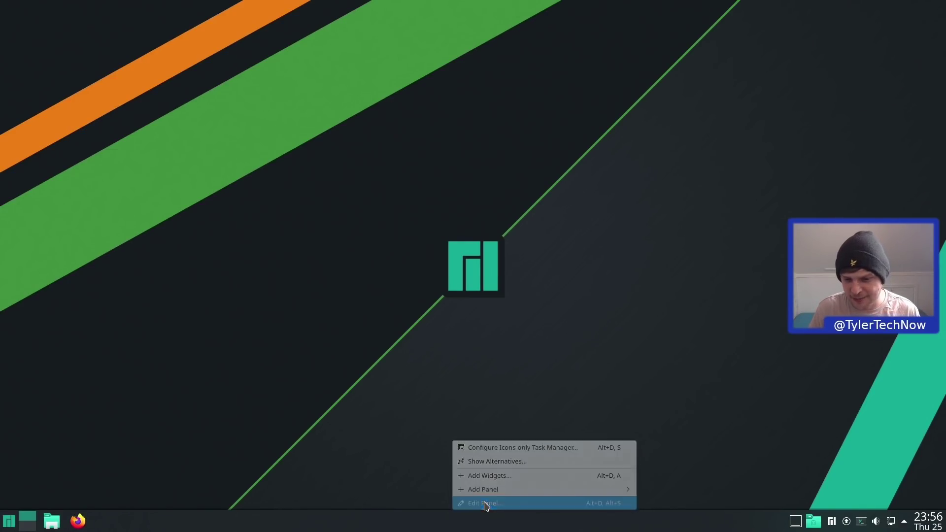
click(528, 383)
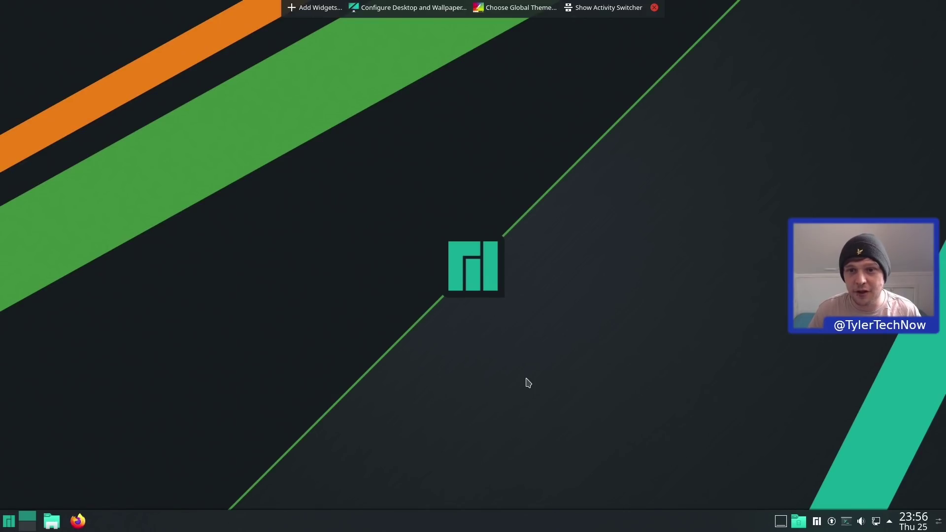
click(653, 7)
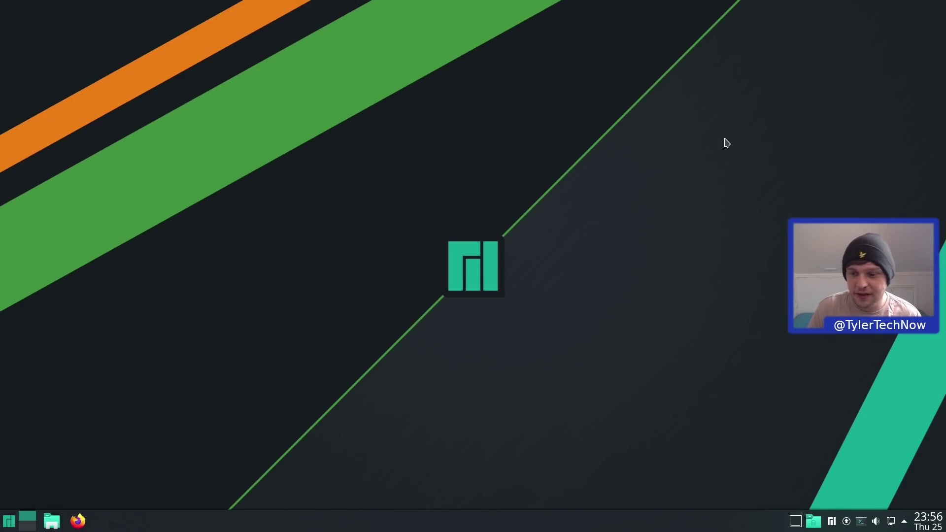
click(905, 522)
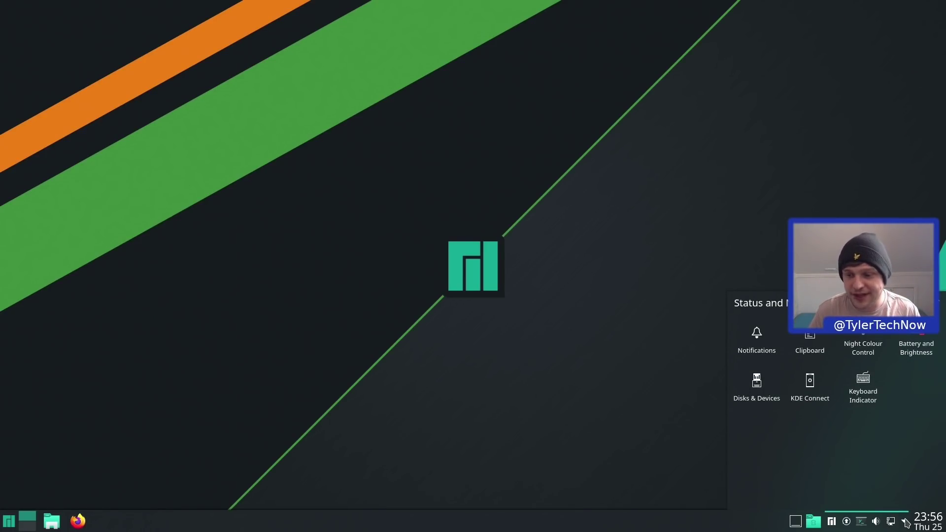
click(616, 411)
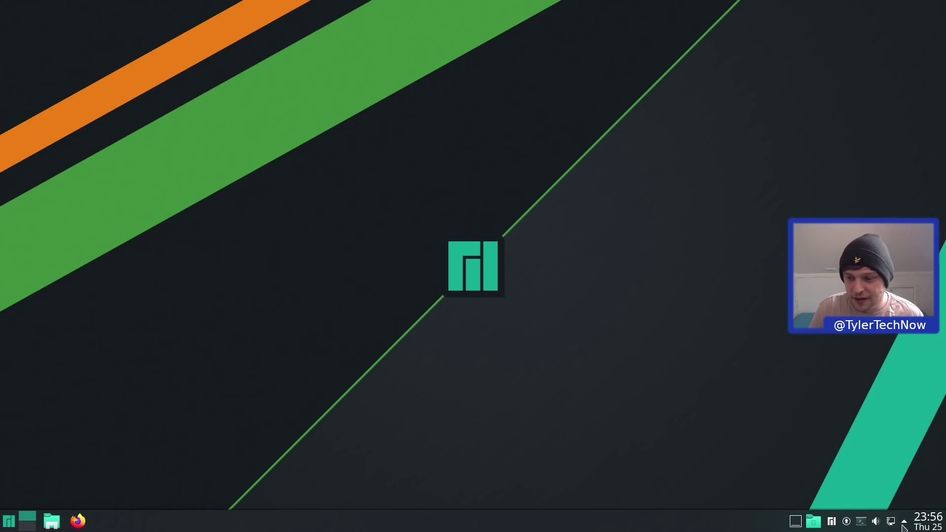
- Toggle the Yakuake drop-down terminal open, closed and open again
click(862, 523)
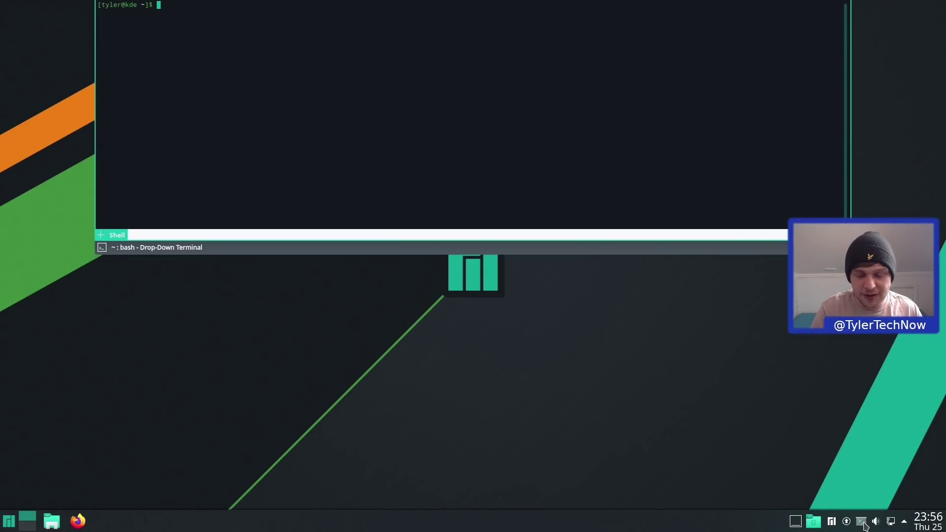
click(862, 523)
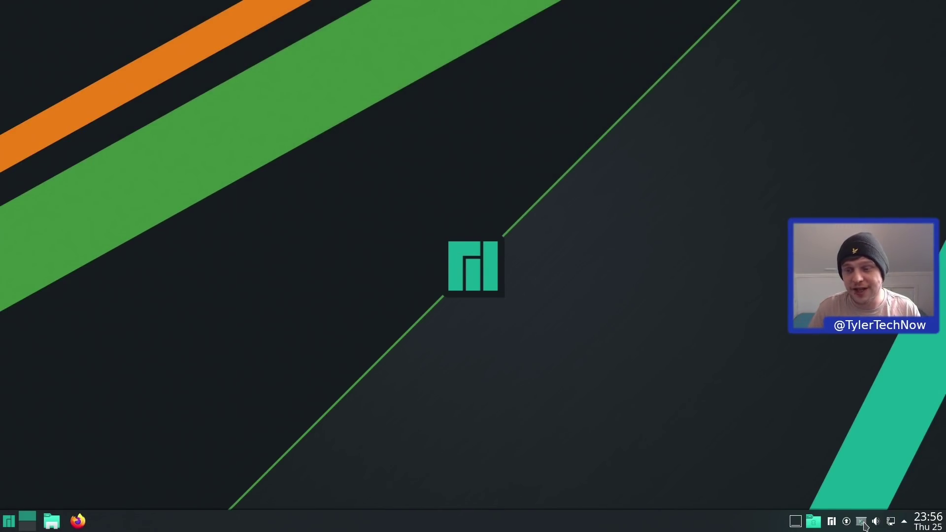
click(864, 524)
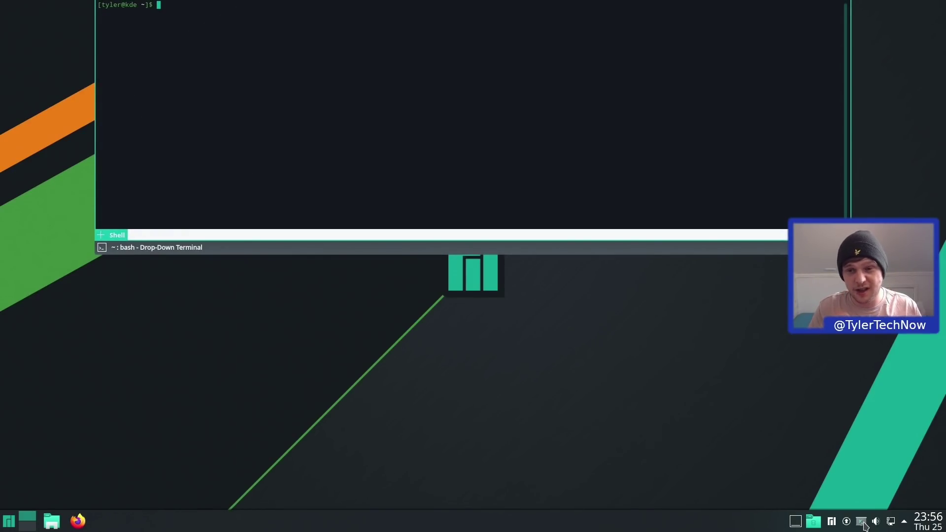
- Run htop in Yakuake, quit it with q, and hide the terminal with F12
text(htop)
key(Return)
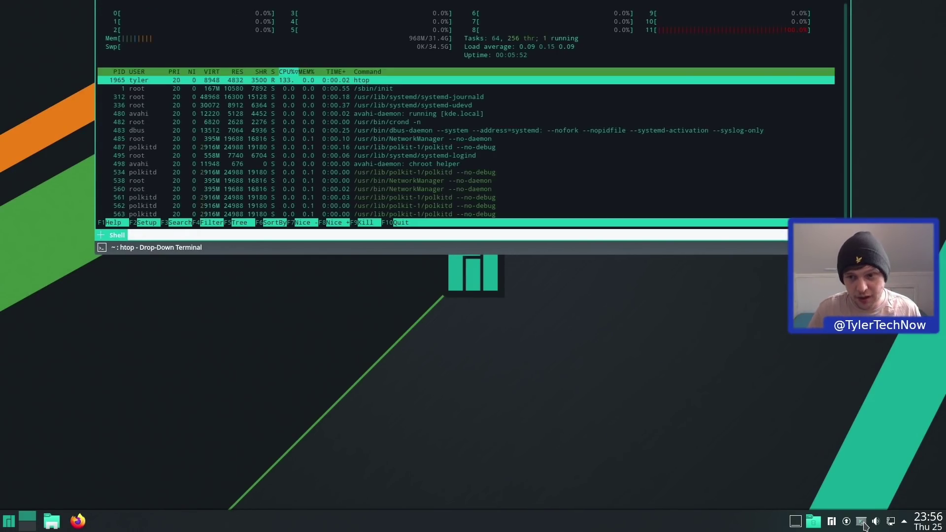
click(863, 525)
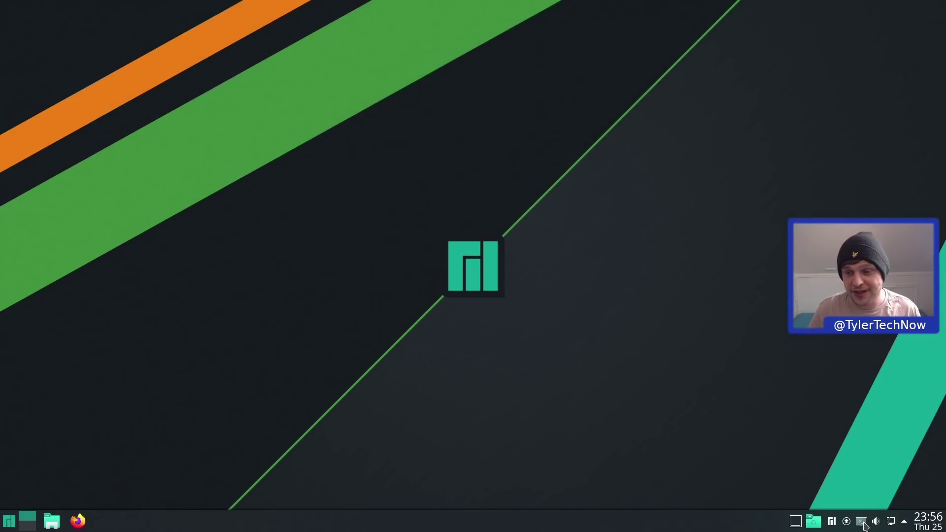
click(864, 525)
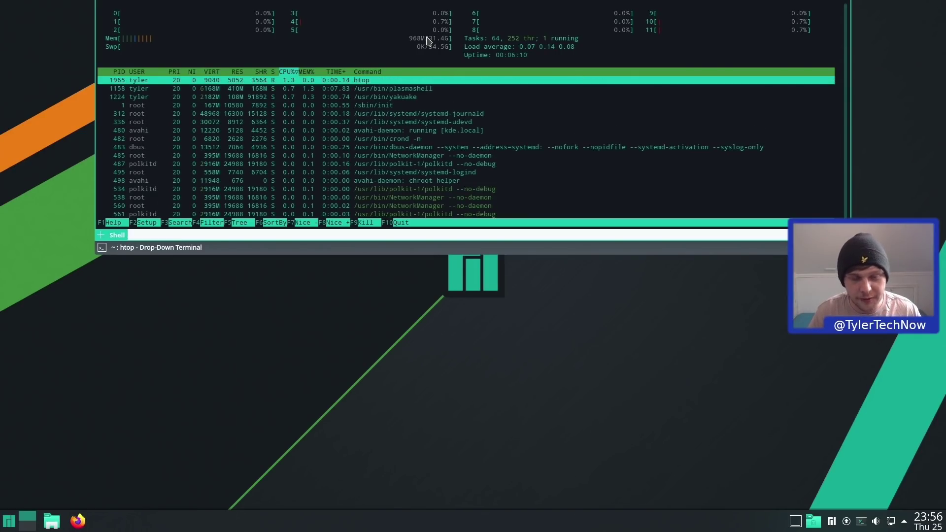
key(q)
key(F12)
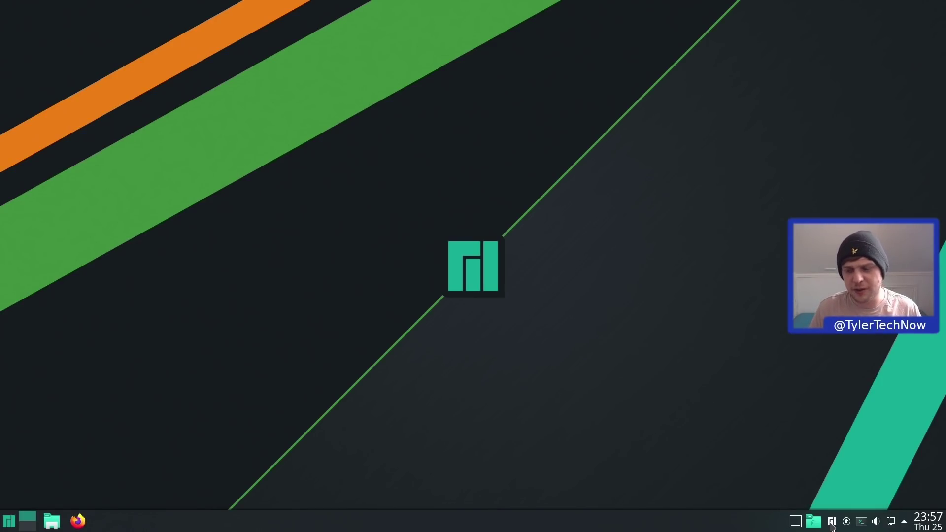
right_click(818, 508)
right_click(832, 521)
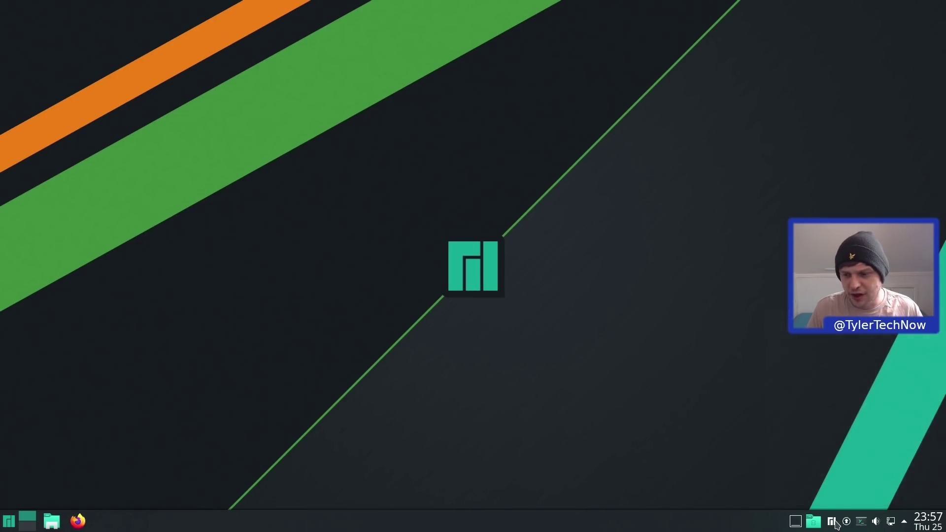
right_click(832, 523)
click(840, 463)
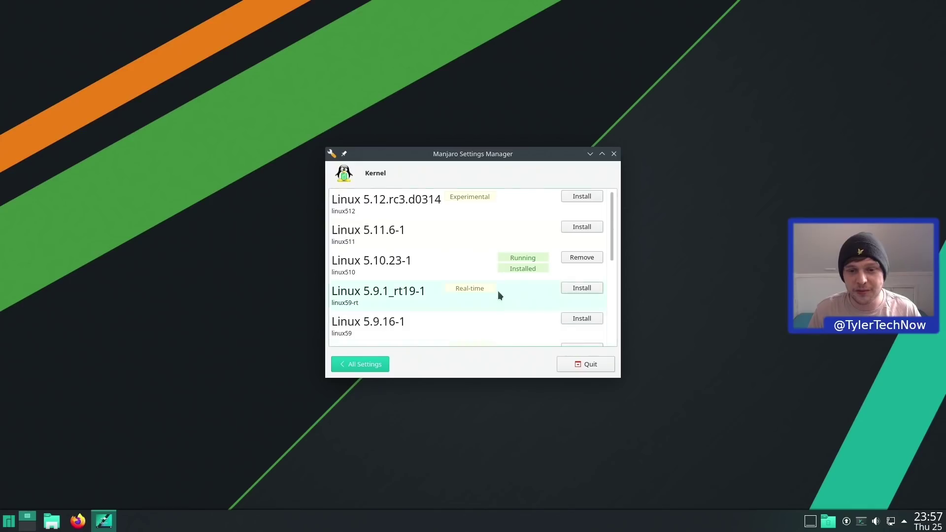
scroll(464, 266, down, 8)
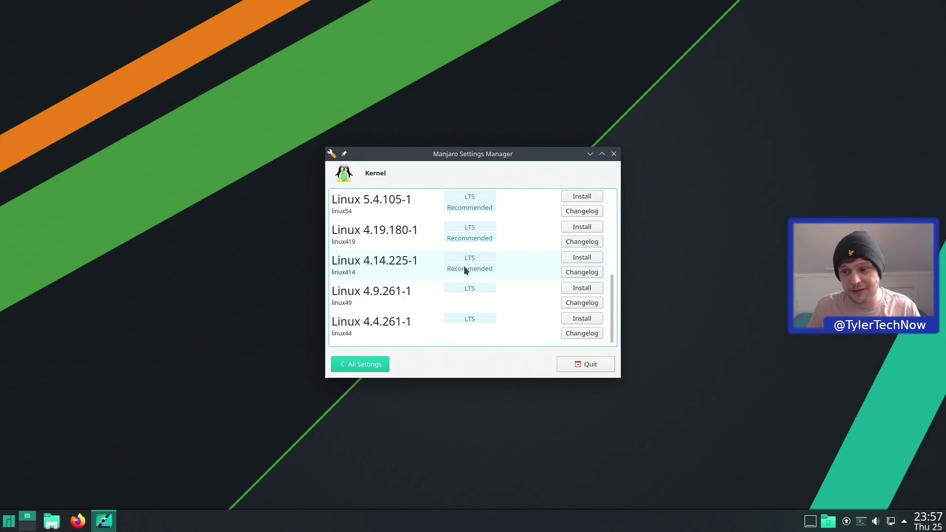
click(614, 155)
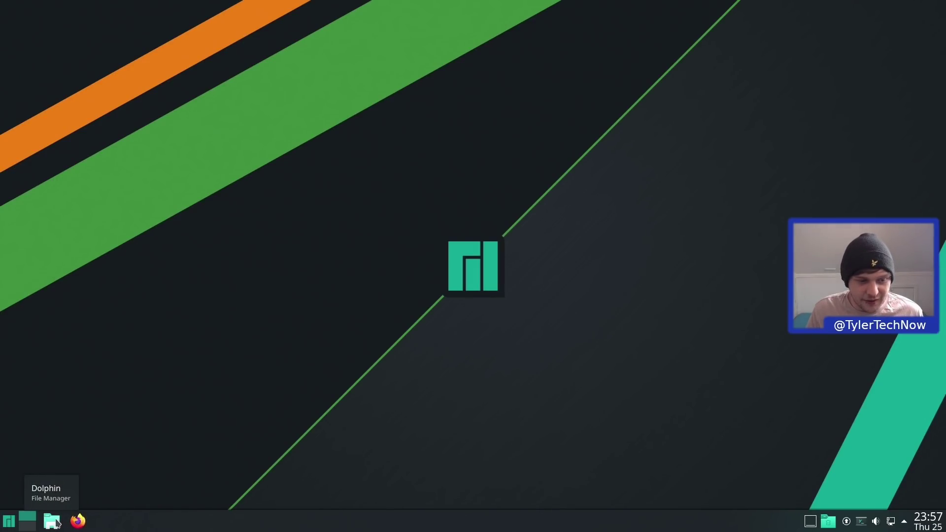
click(32, 527)
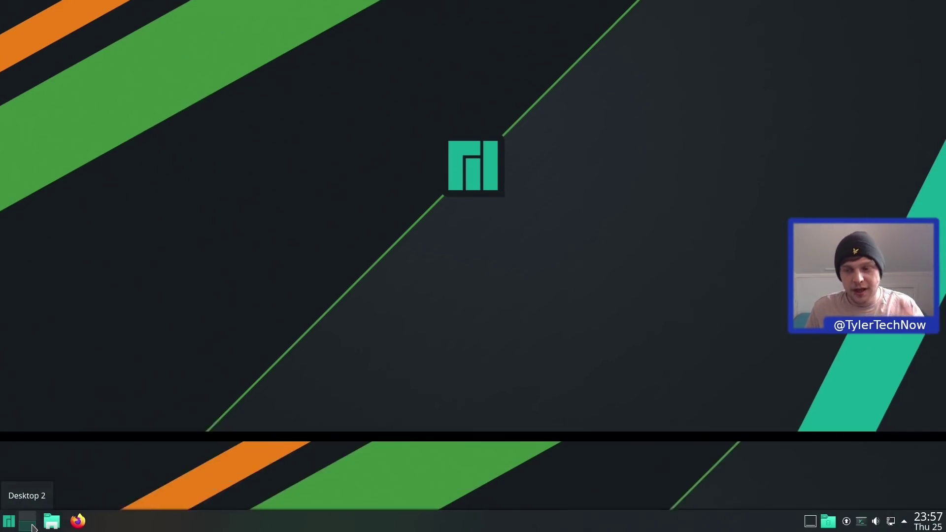
click(34, 516)
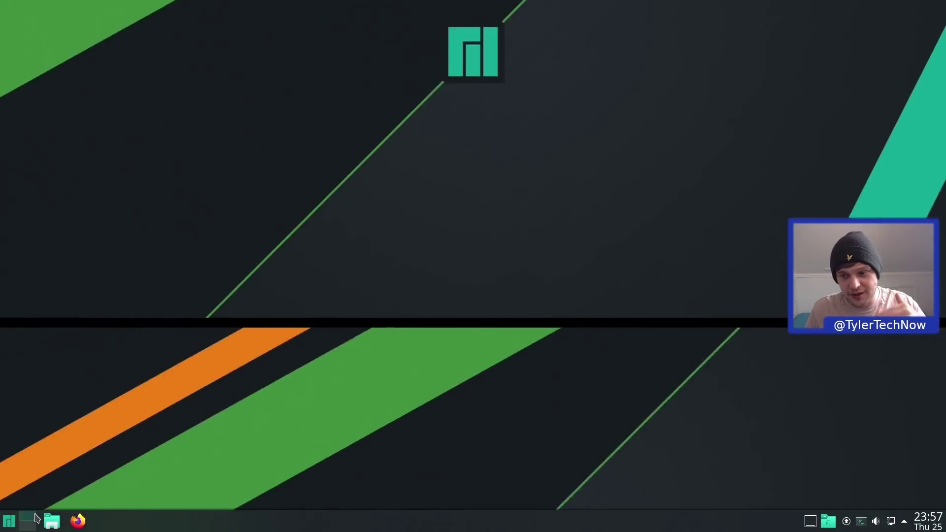
click(10, 521)
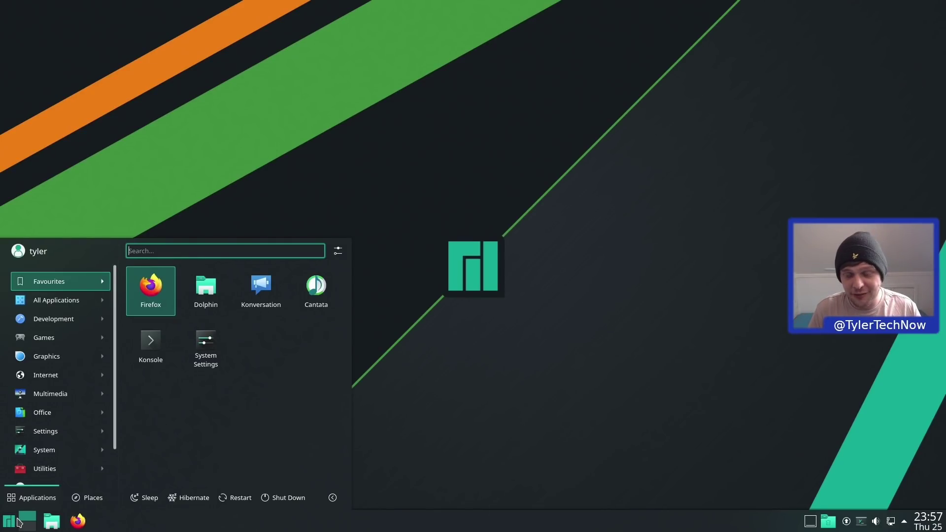
right_click(11, 522)
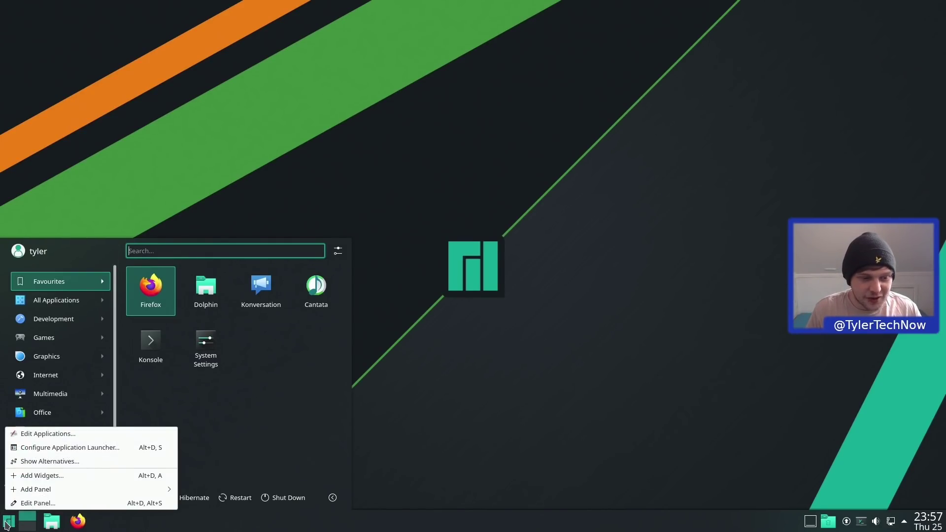
click(52, 462)
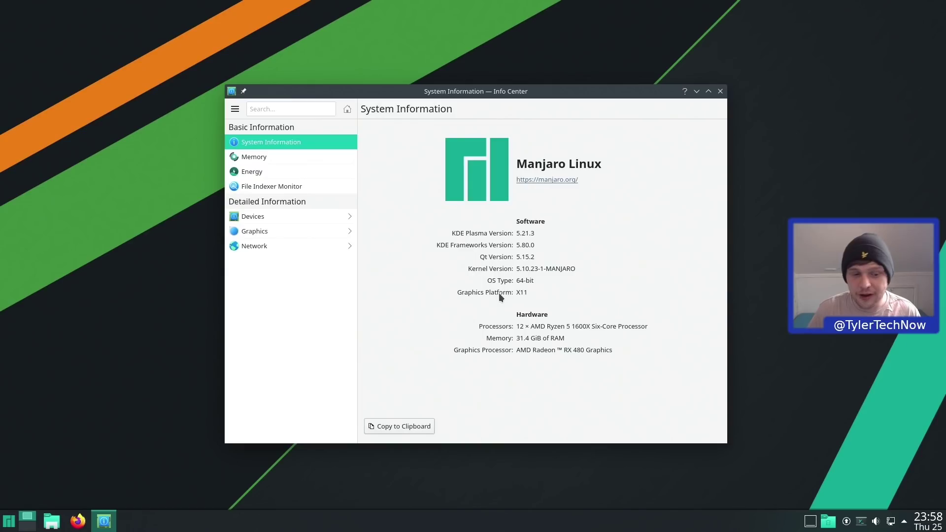
click(719, 92)
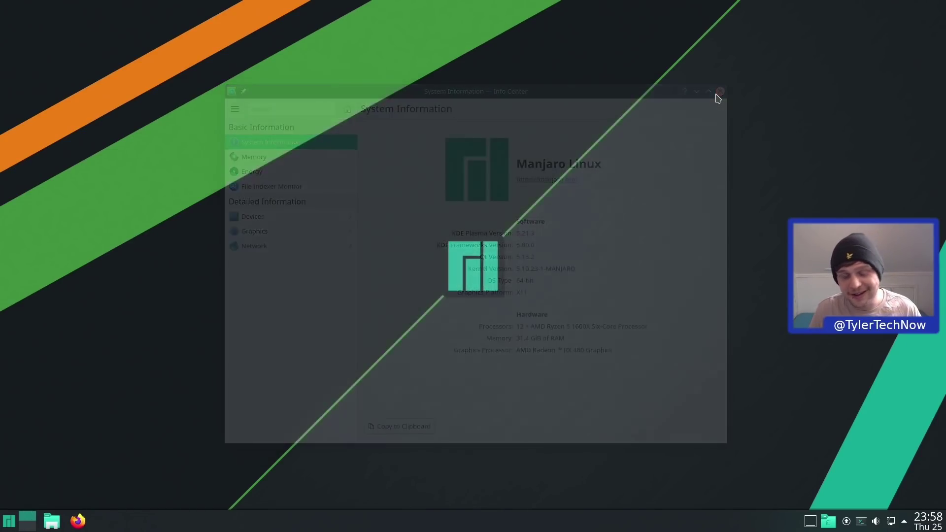
key(super)
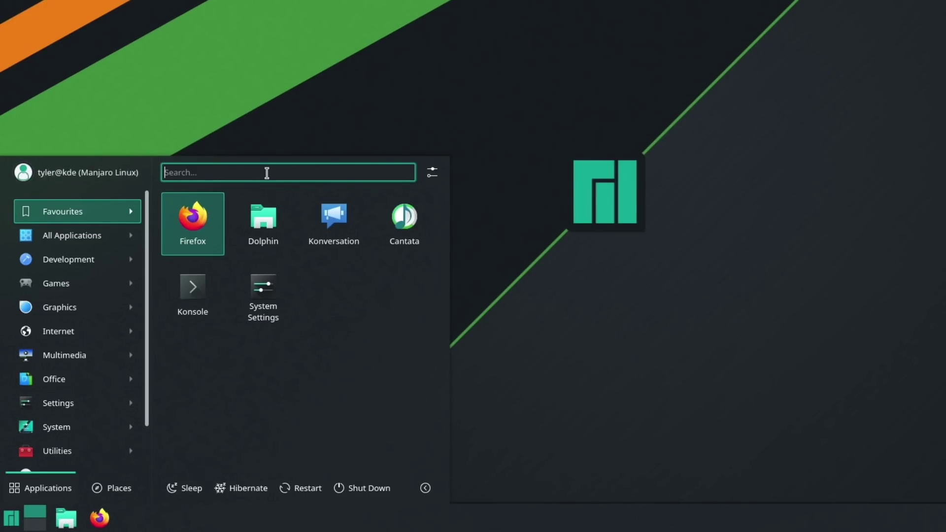
click(432, 171)
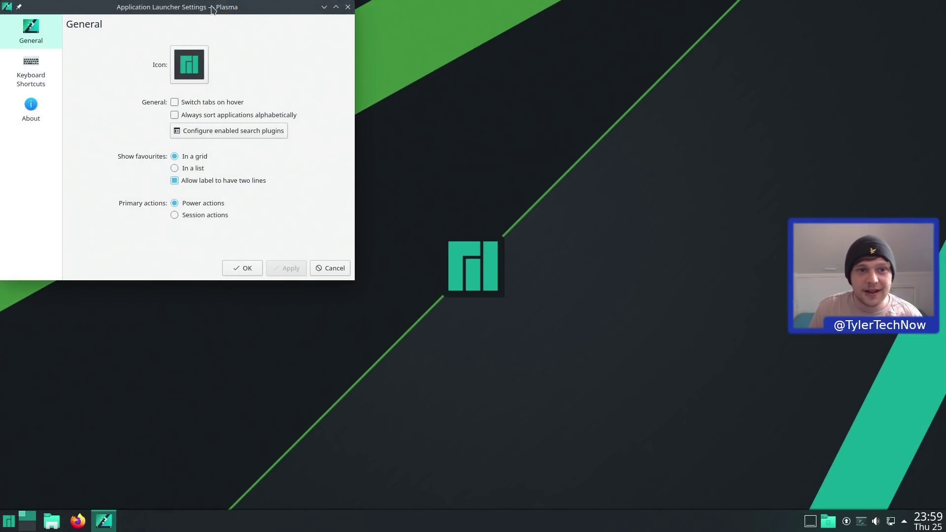
drag(212, 9, 495, 132)
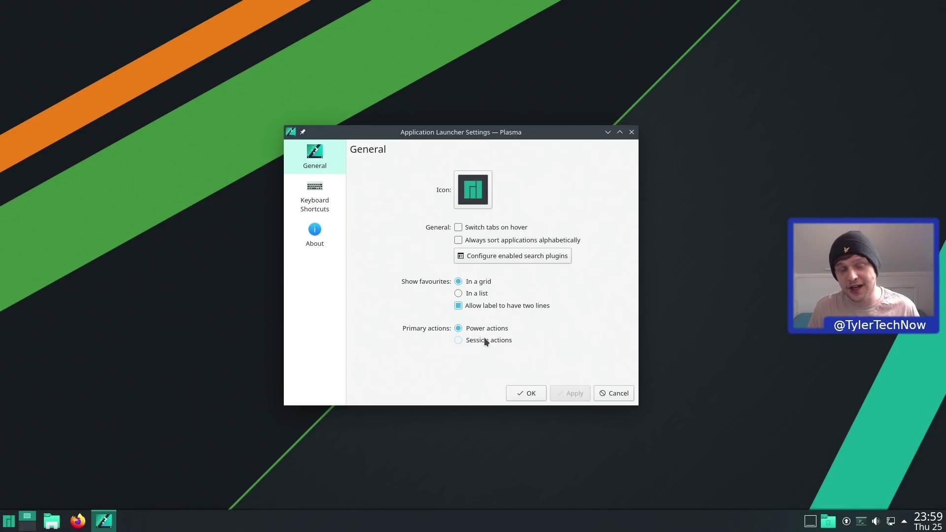
click(323, 189)
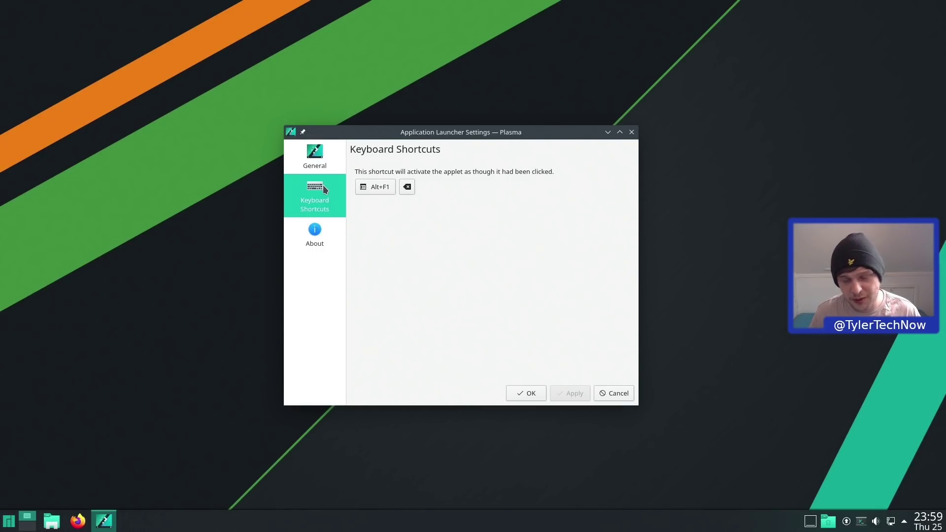
key(alt+F1)
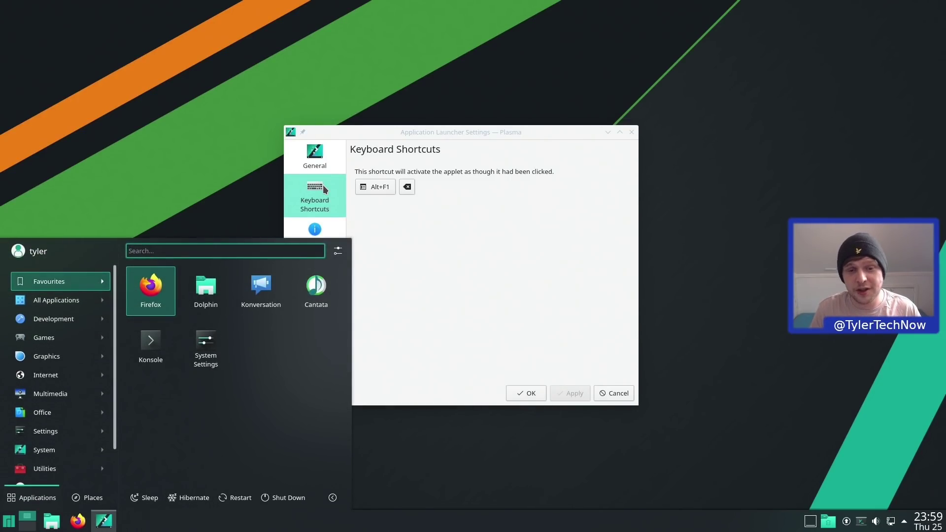
key(alt+F1)
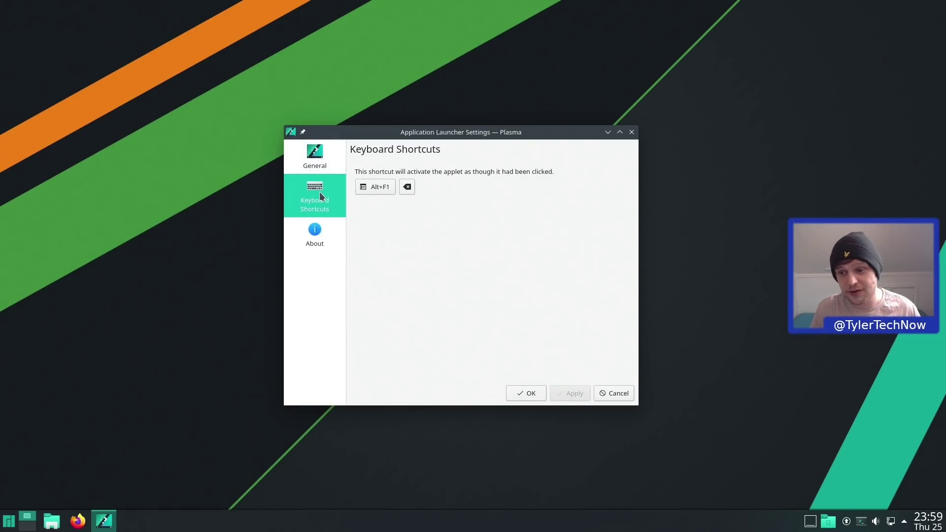
key(alt+F1)
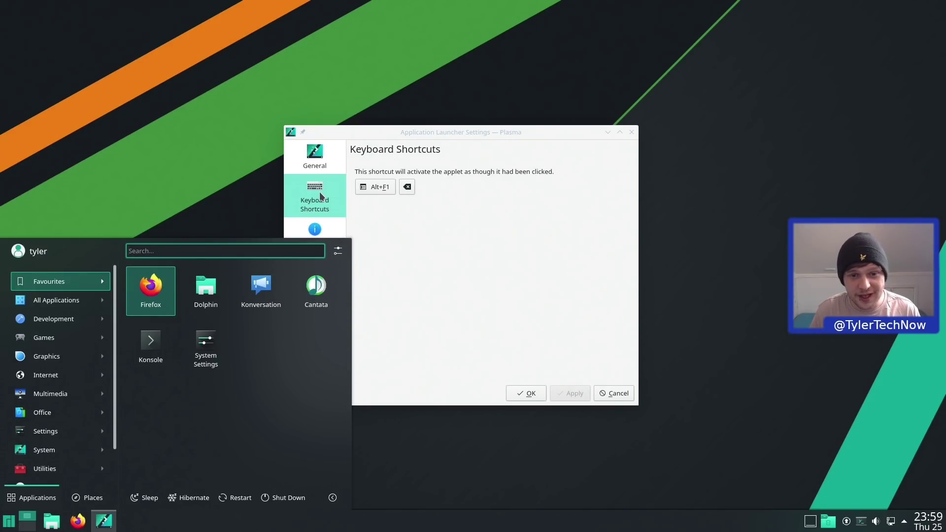
key(alt+F1)
click(322, 240)
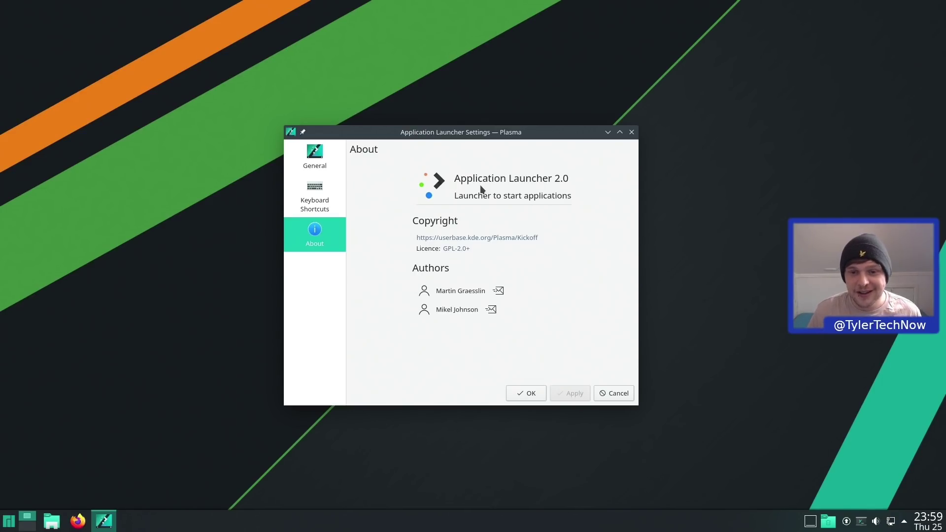
click(632, 132)
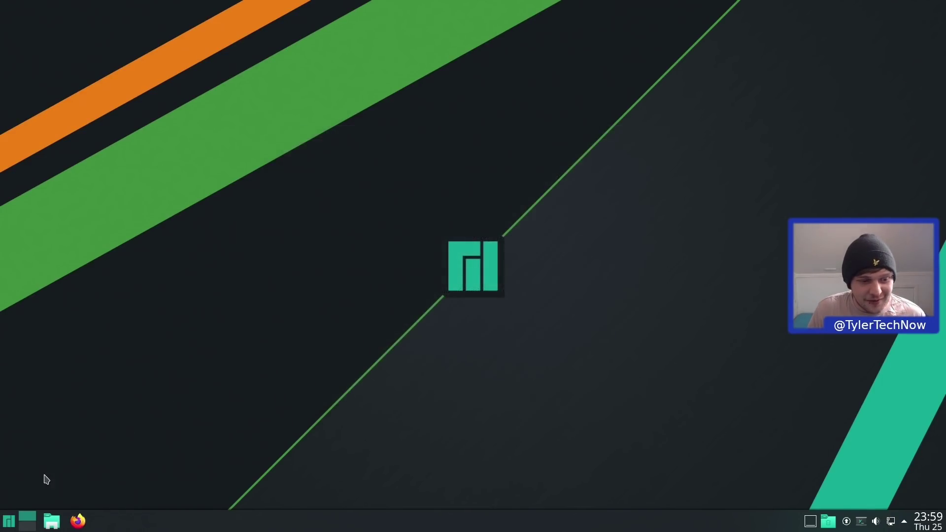
- Open the Home folder from the launcher's Places, close Dolphin, and reopen the launcher
click(8, 520)
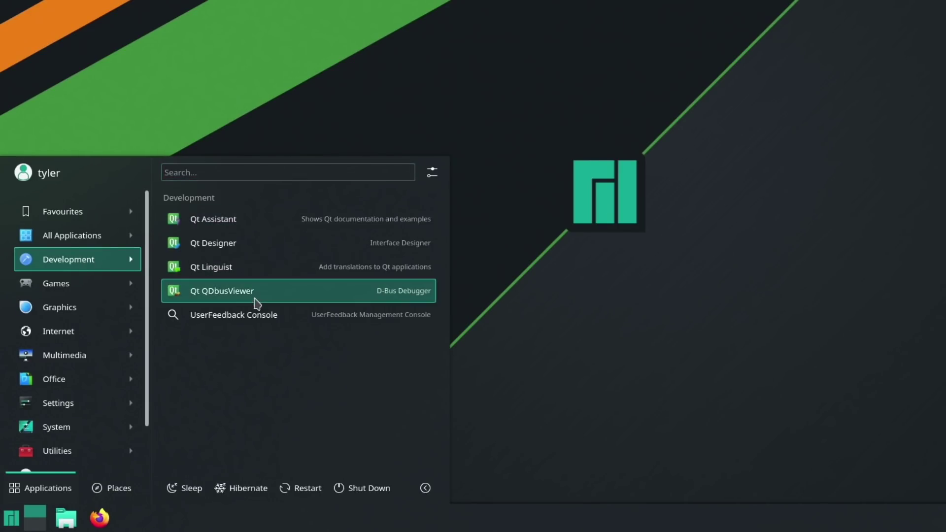
click(118, 490)
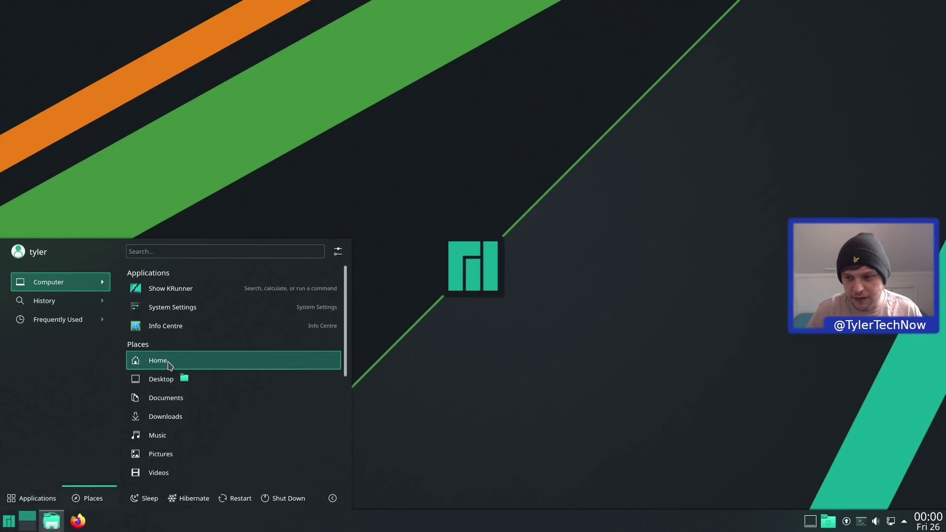
click(170, 365)
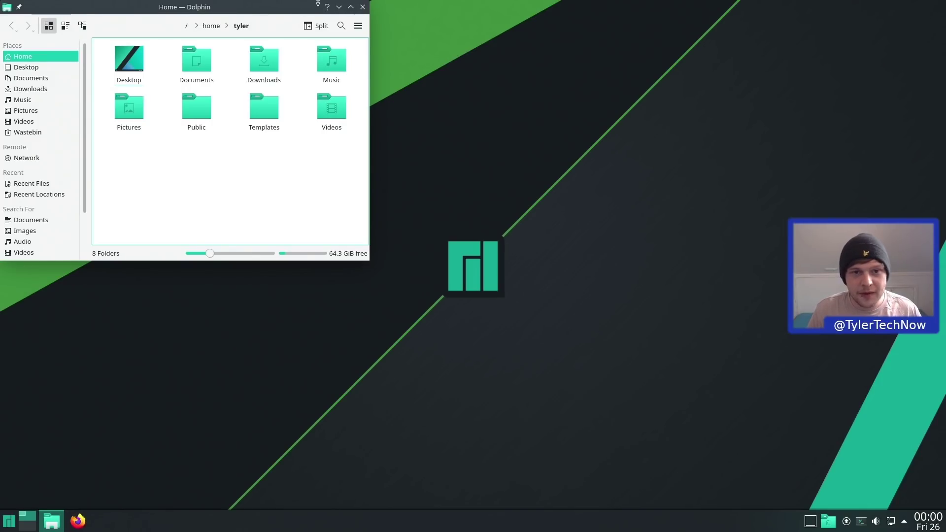
click(363, 9)
key(super)
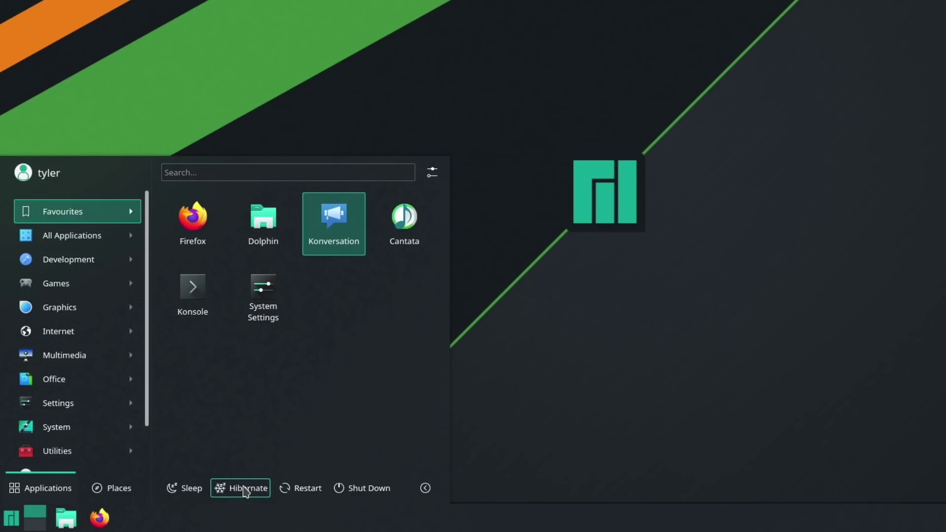
- Show and dismiss the lock/log out/switch user options, then reopen the launcher
click(427, 498)
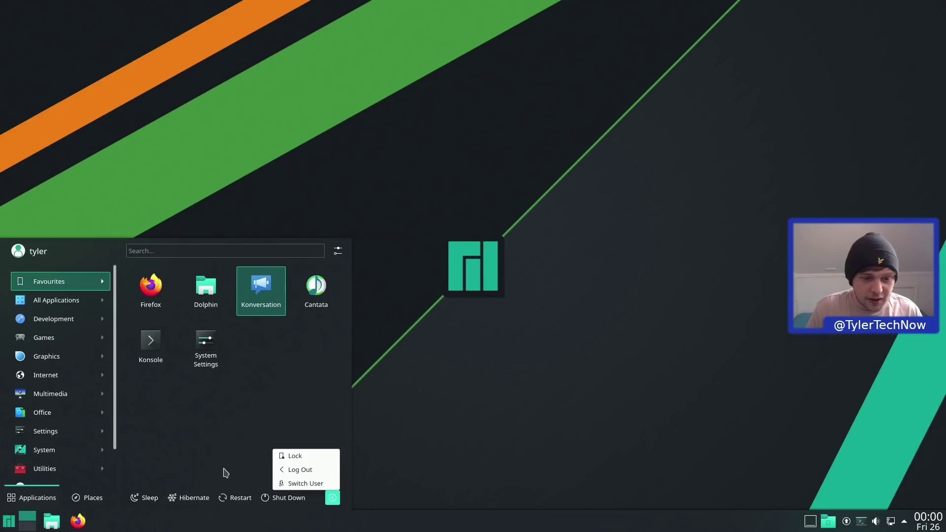
click(239, 398)
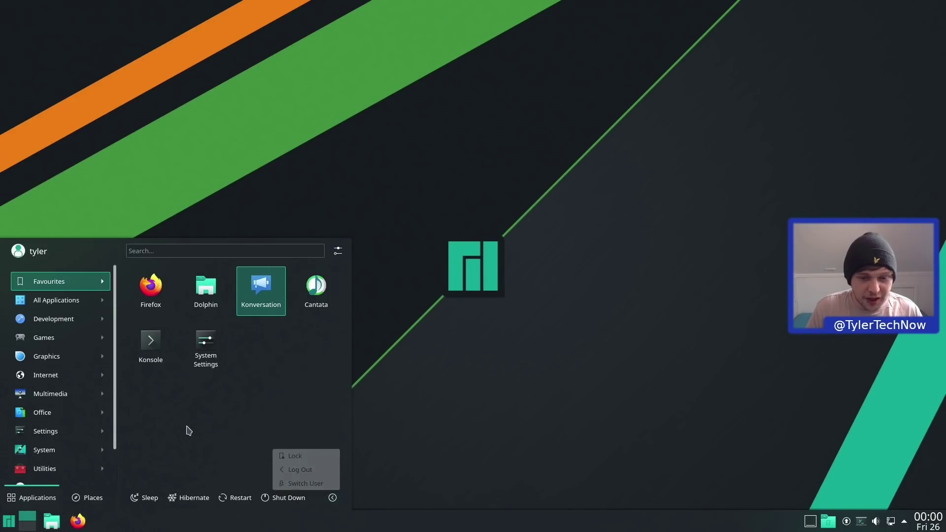
click(621, 355)
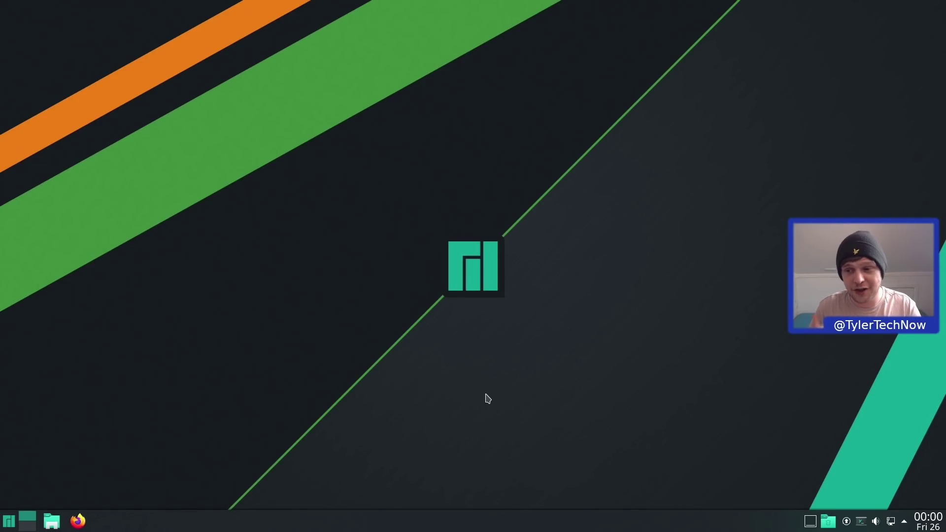
key(super)
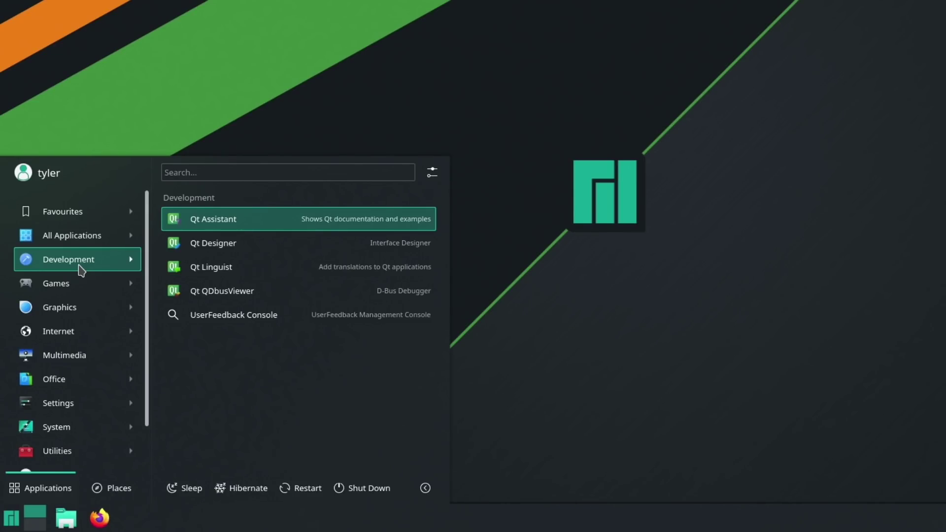
right_click(344, 225)
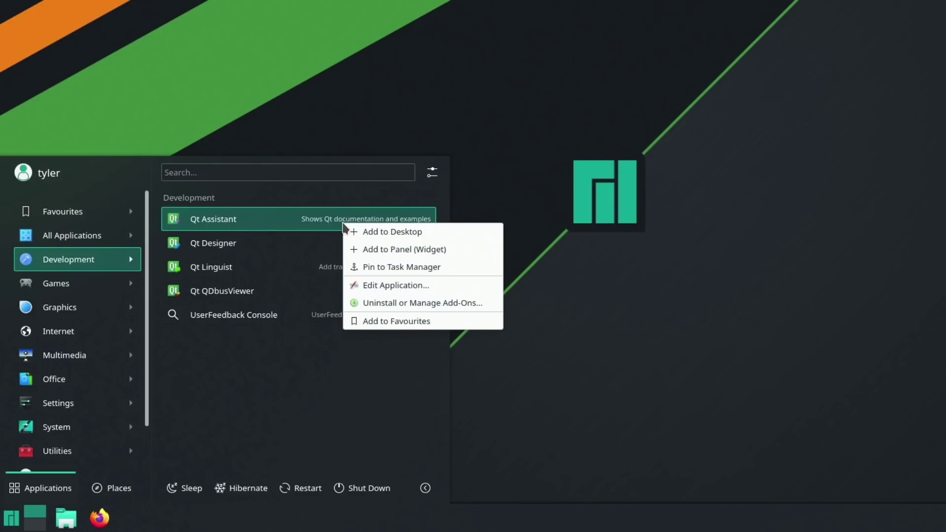
click(396, 327)
click(47, 211)
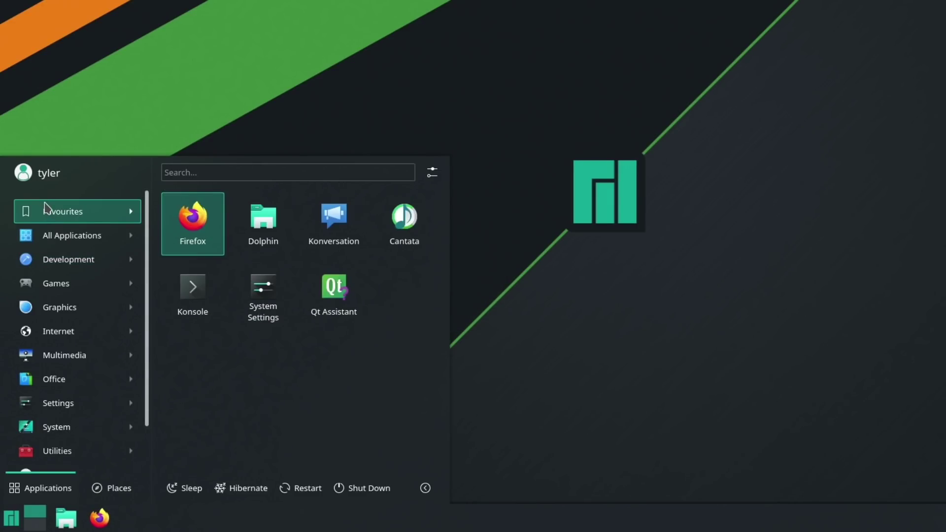
right_click(339, 295)
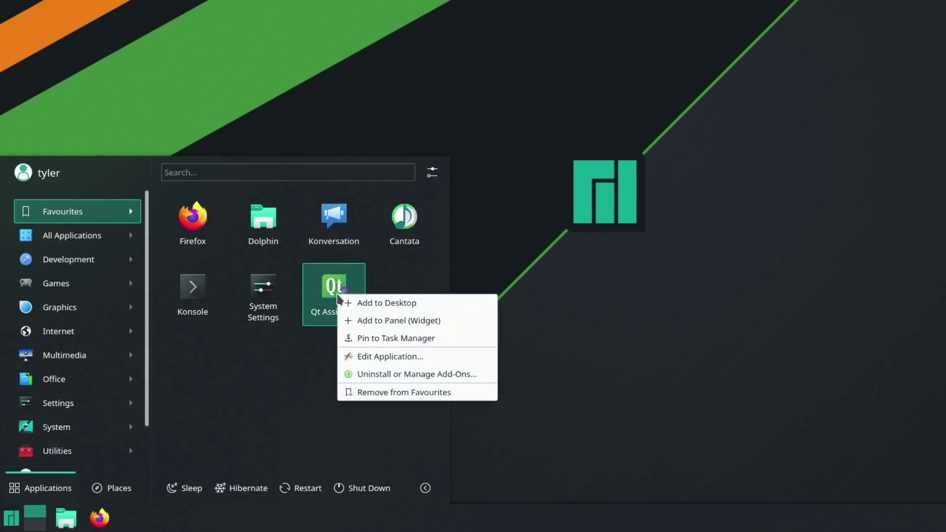
click(392, 393)
mouse_move(68, 291)
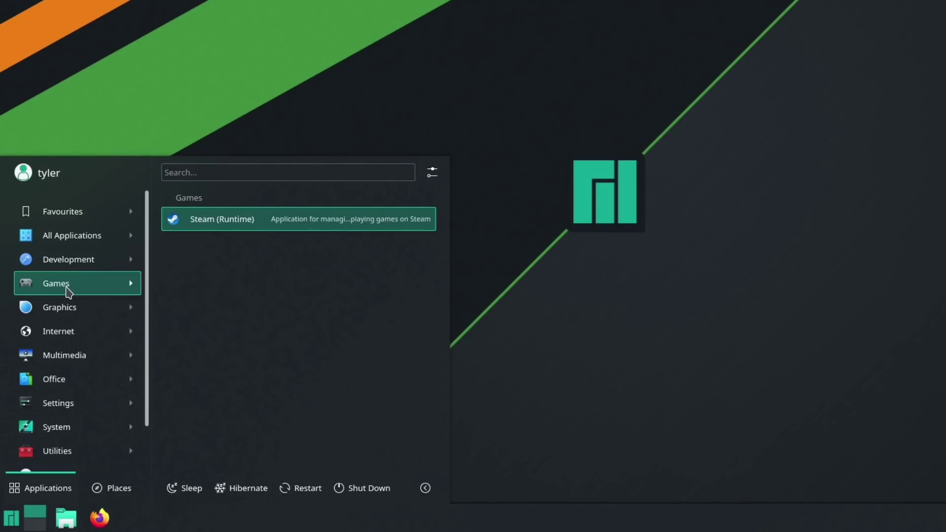
- Browse the launcher's Games, Graphics and Internet categories, finishing on Multimedia to reveal Cantata
mouse_move(61, 309)
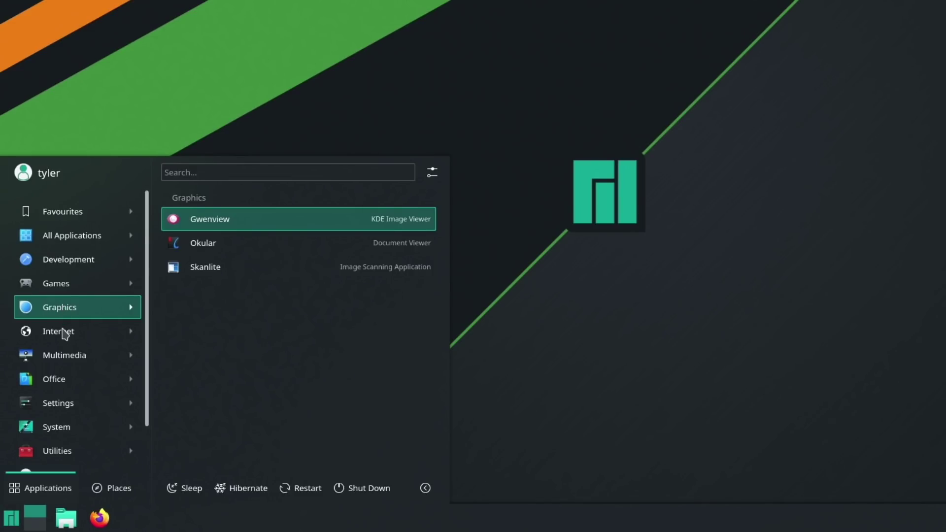
mouse_move(64, 334)
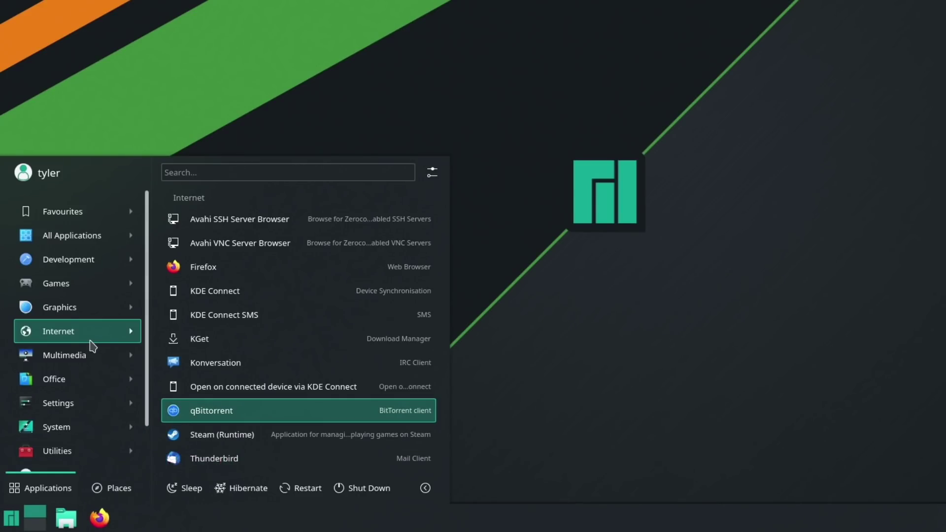
mouse_move(86, 357)
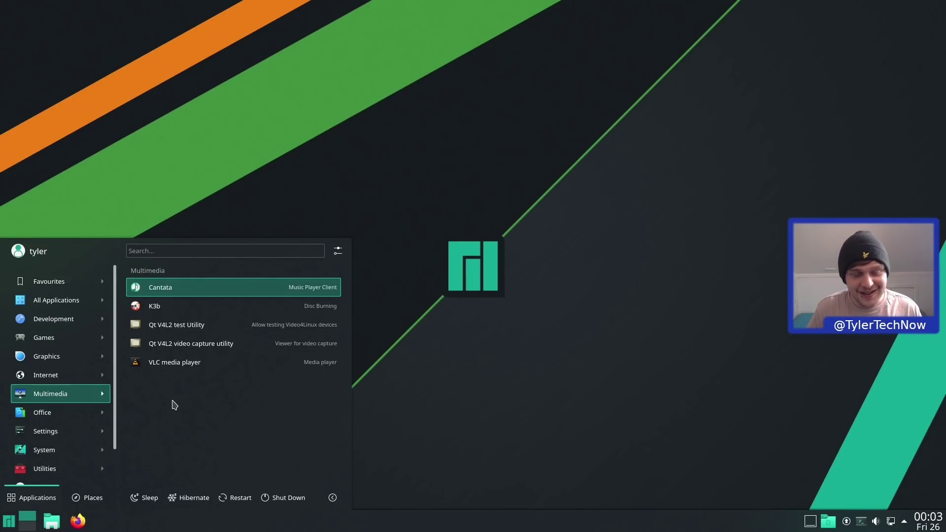
- Launch Cantata and complete first-run setup as basic single user, keeping the Music folder and cover fetching
click(217, 290)
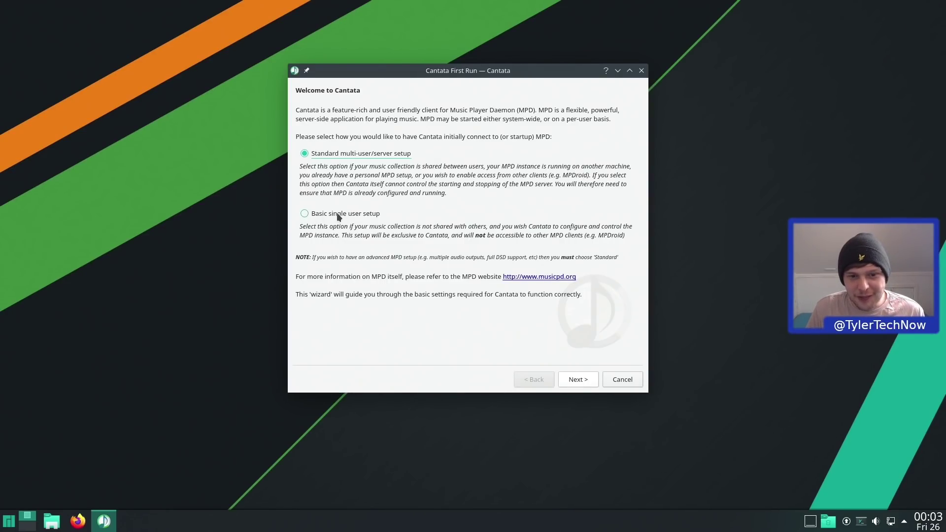
click(350, 215)
click(590, 378)
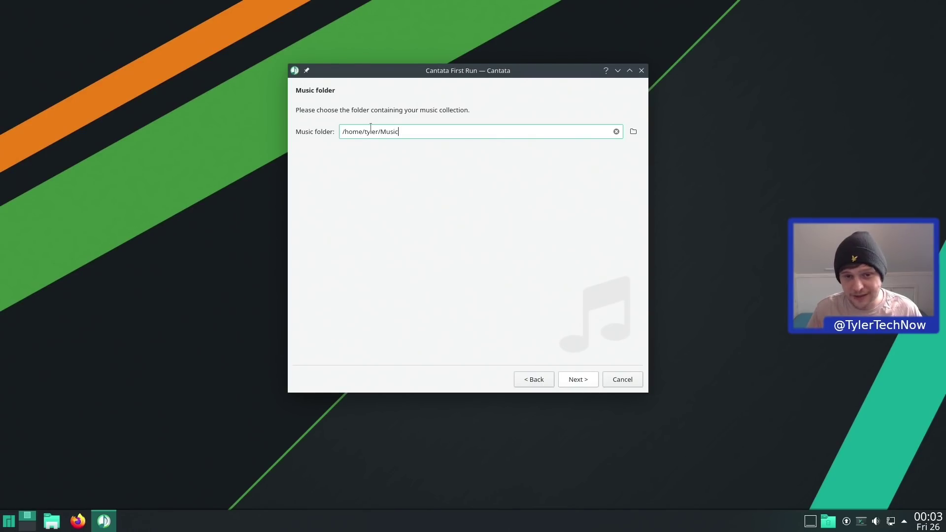
click(581, 386)
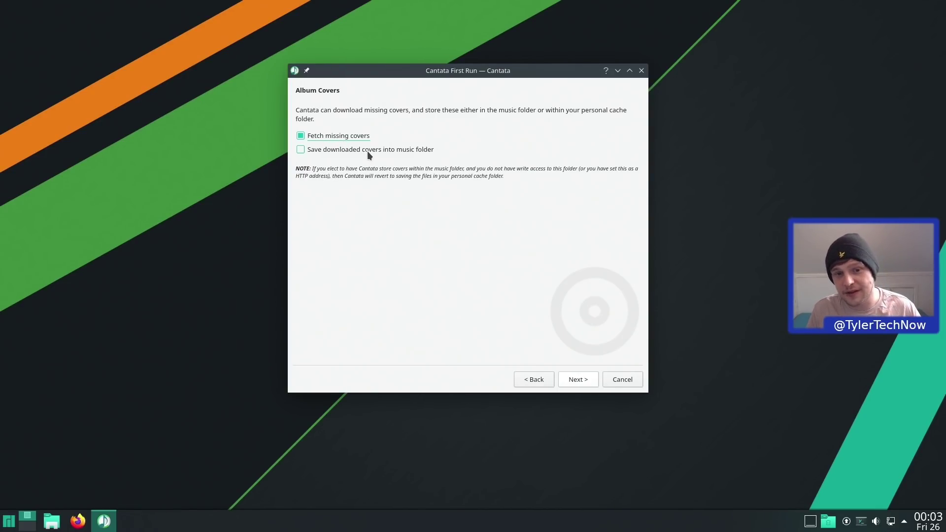
click(576, 379)
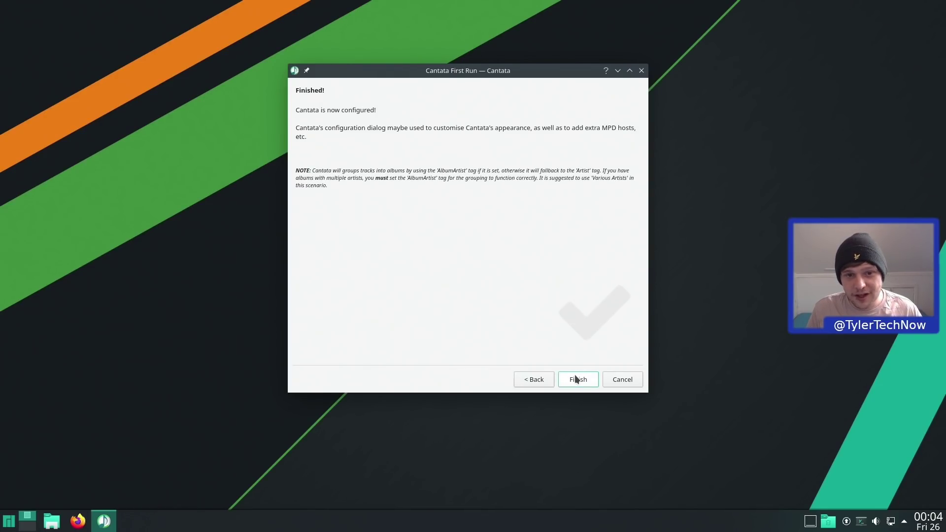
click(576, 379)
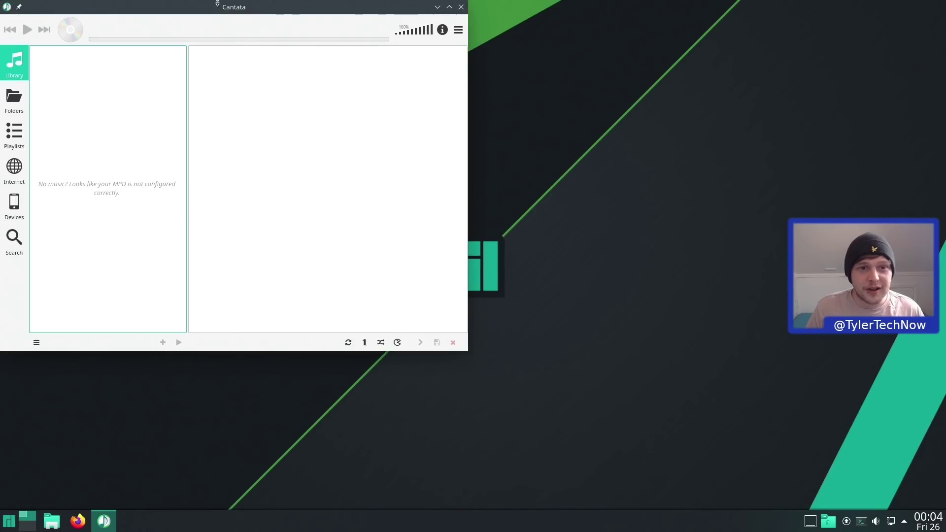
- Centre the Cantata window and browse Folders, opening Home and selecting Downloads
drag(227, 7, 465, 88)
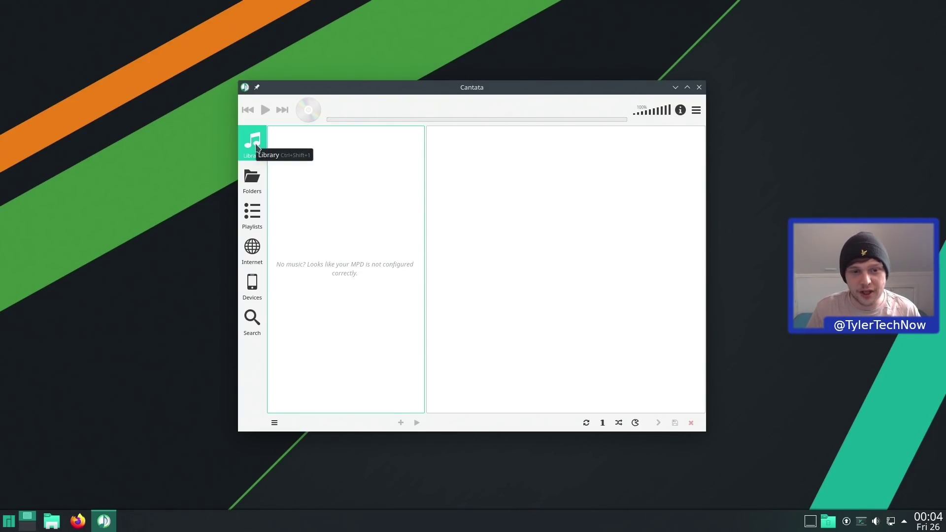
click(256, 176)
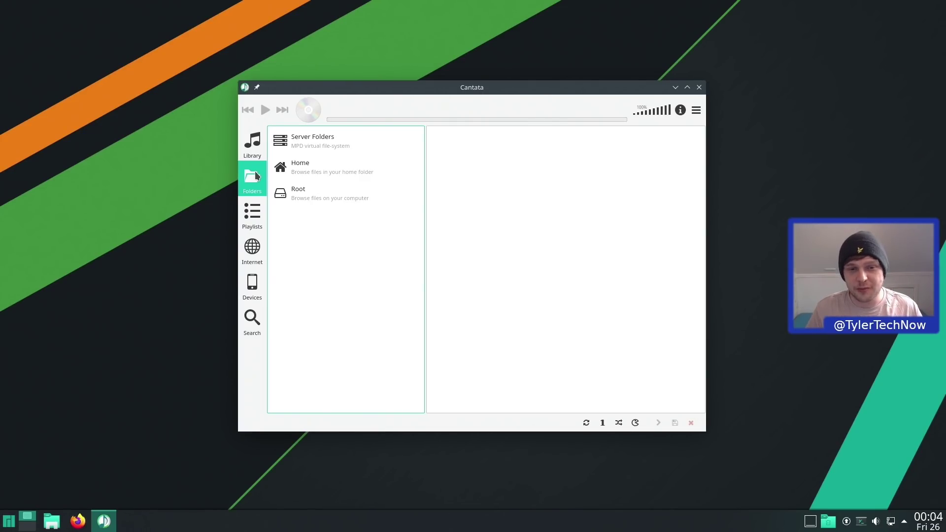
click(324, 174)
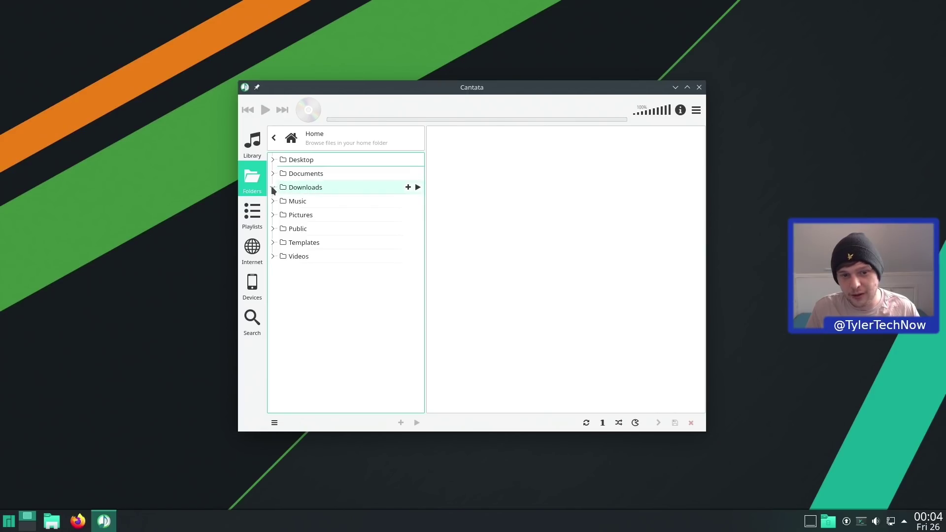
click(331, 187)
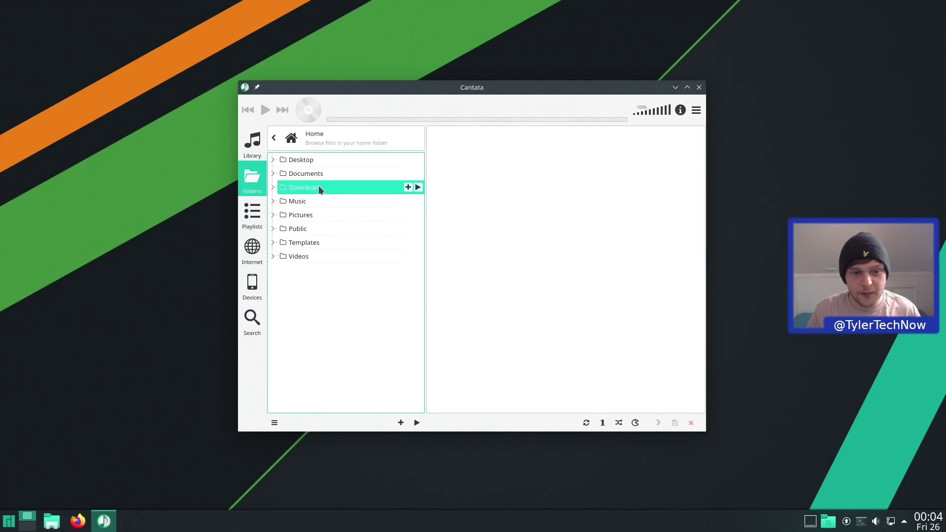
- Look through Cantata's Playlists, Internet, Devices and Search pages, then close Cantata
click(249, 215)
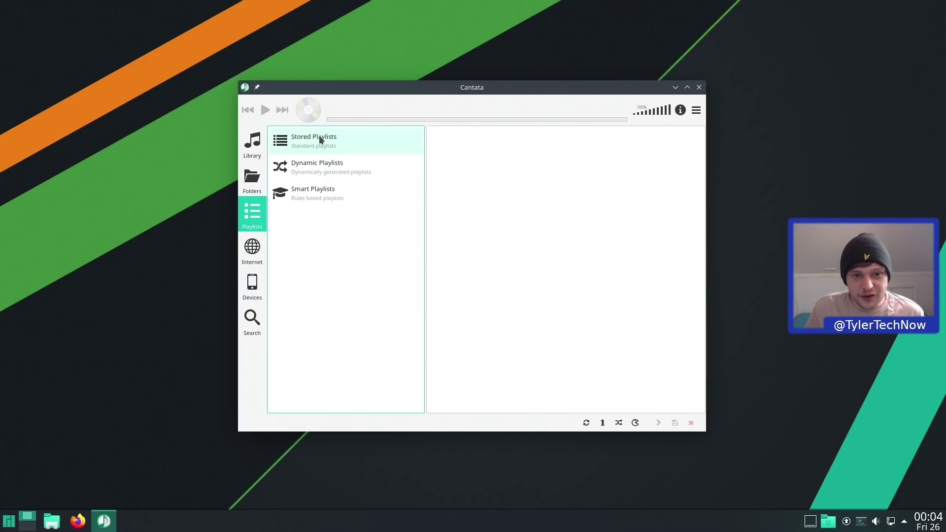
click(260, 243)
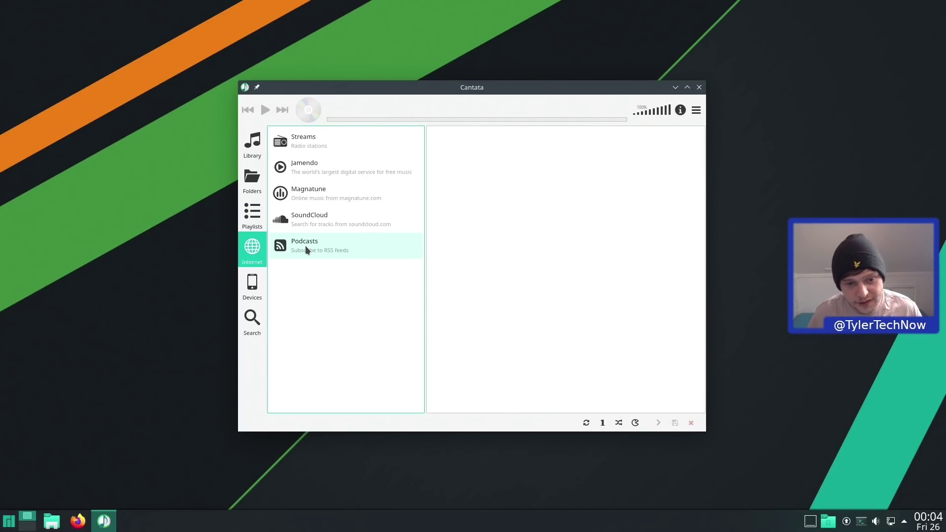
click(251, 295)
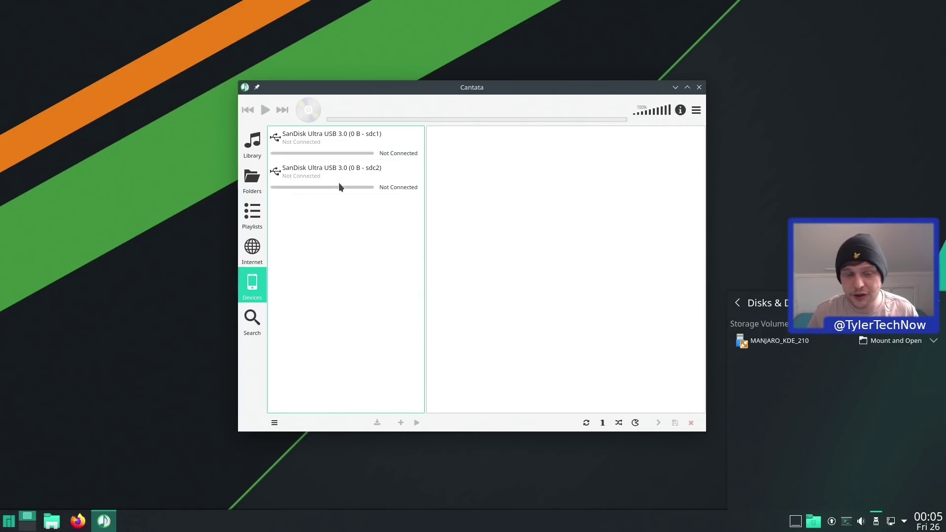
click(252, 319)
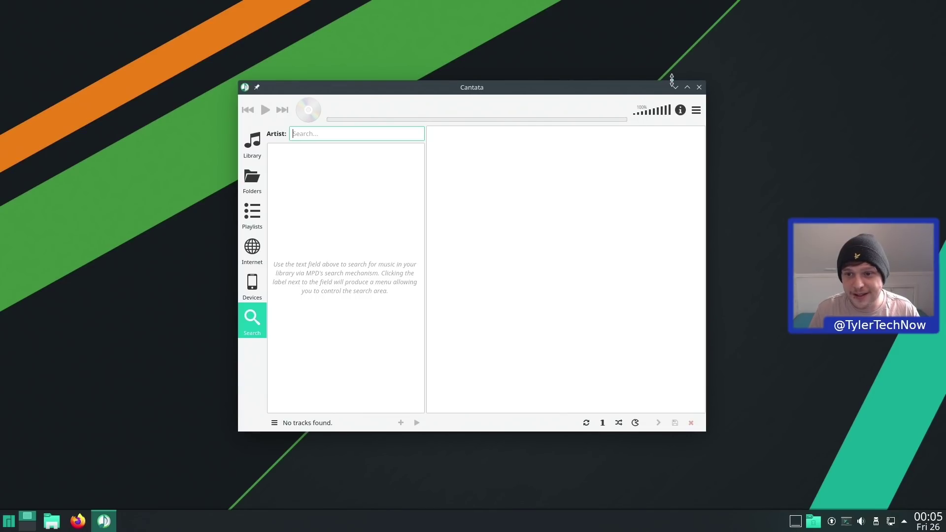
click(699, 88)
- From the launcher, browse Multimedia, Office and Settings, then start Add/Remove Software
key(super)
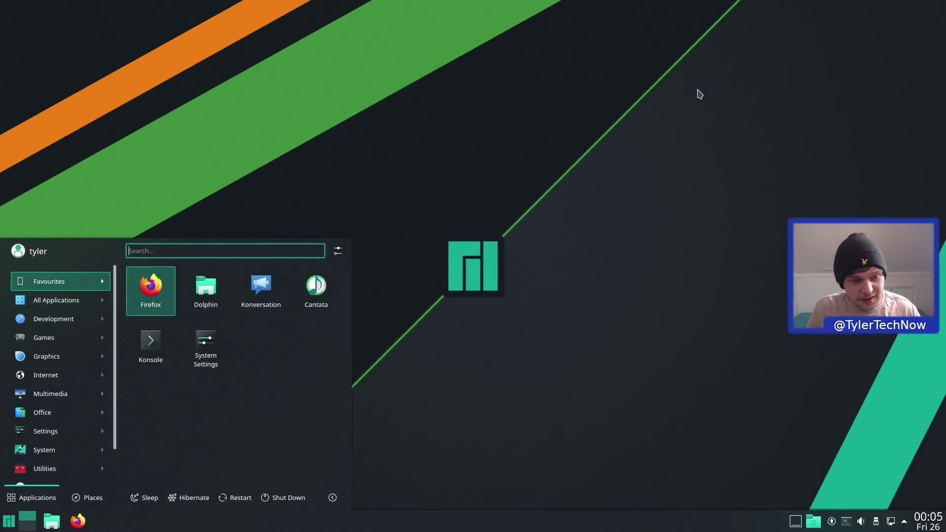
mouse_move(29, 376)
mouse_move(70, 354)
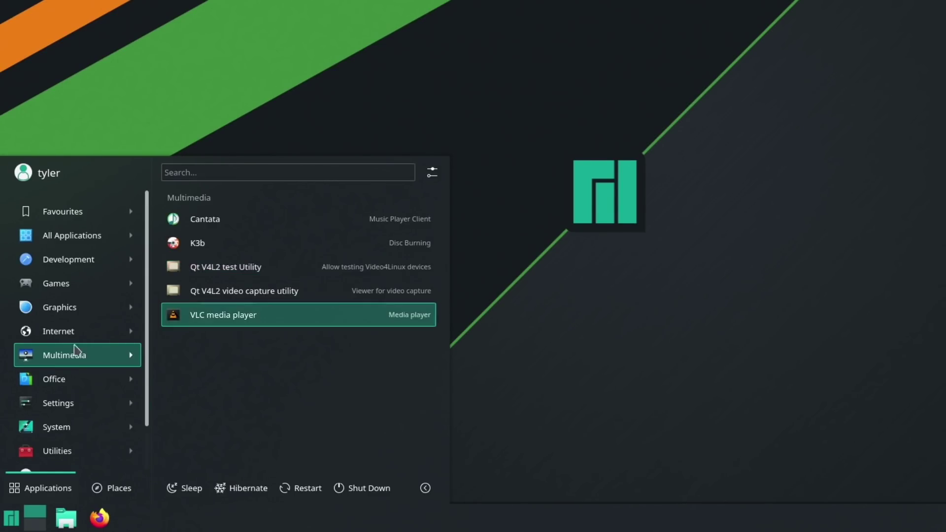
mouse_move(84, 382)
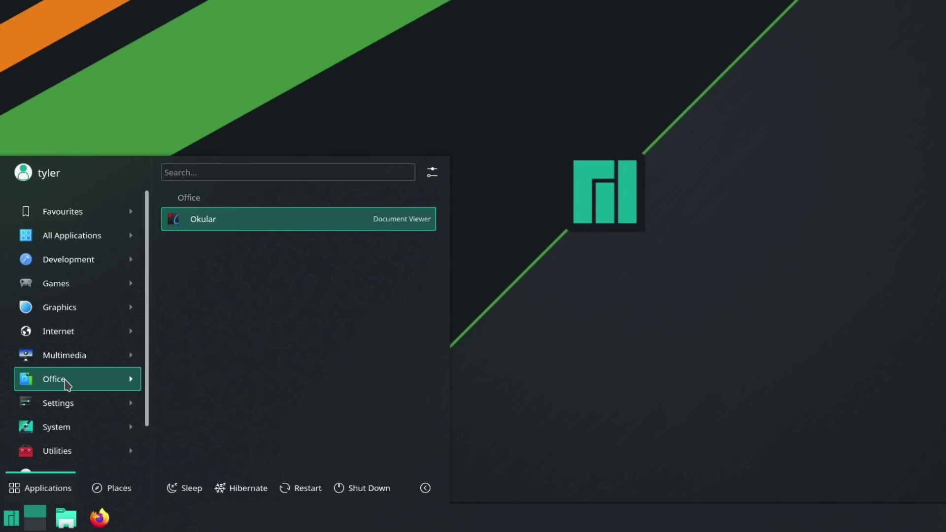
mouse_move(59, 413)
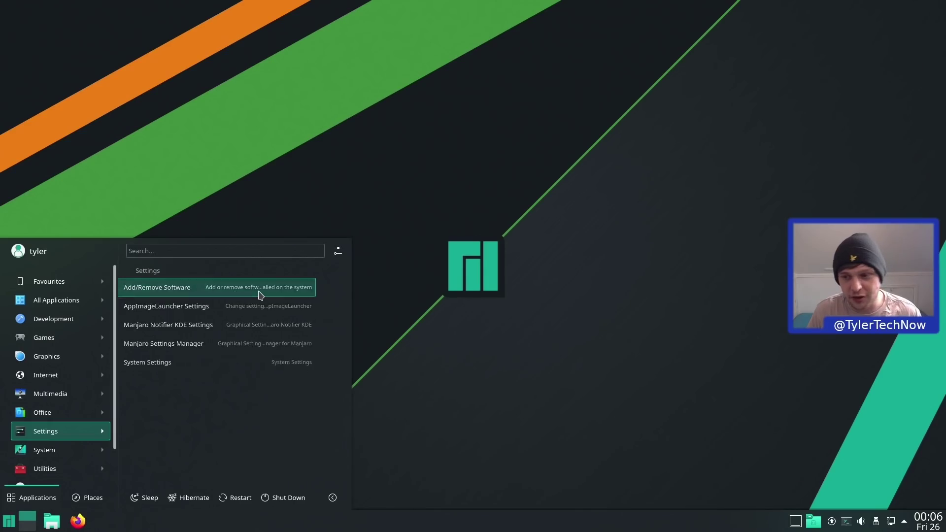
click(332, 220)
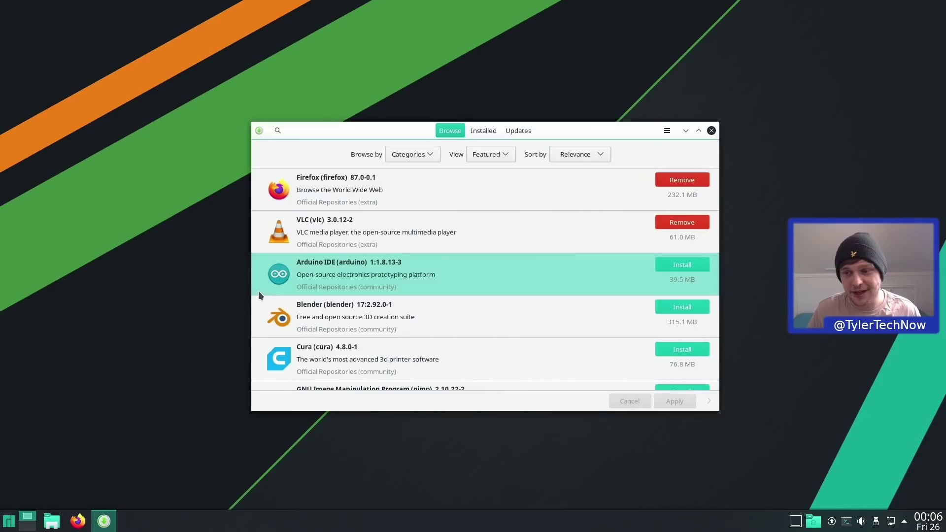
- Open Pamac's Preferences from the main menu, authenticating with the administrator password
click(667, 133)
click(672, 218)
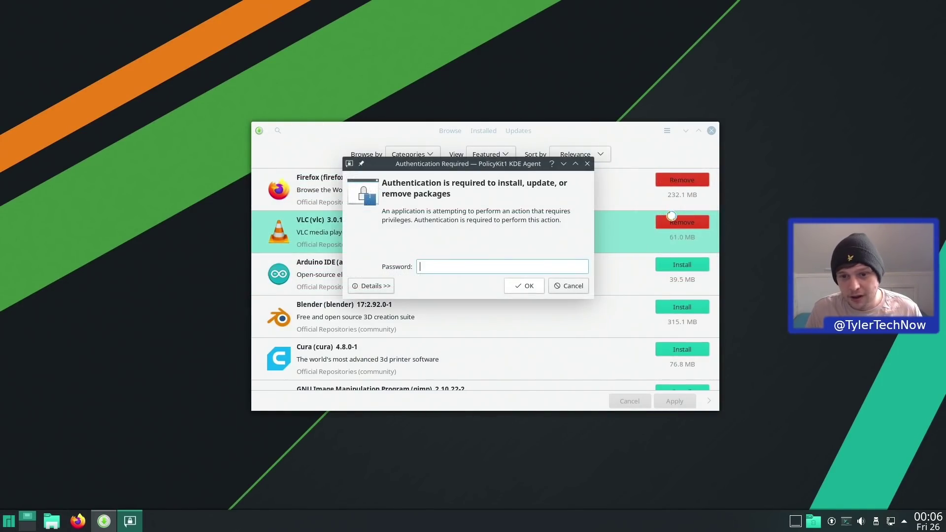
text(•••••••)
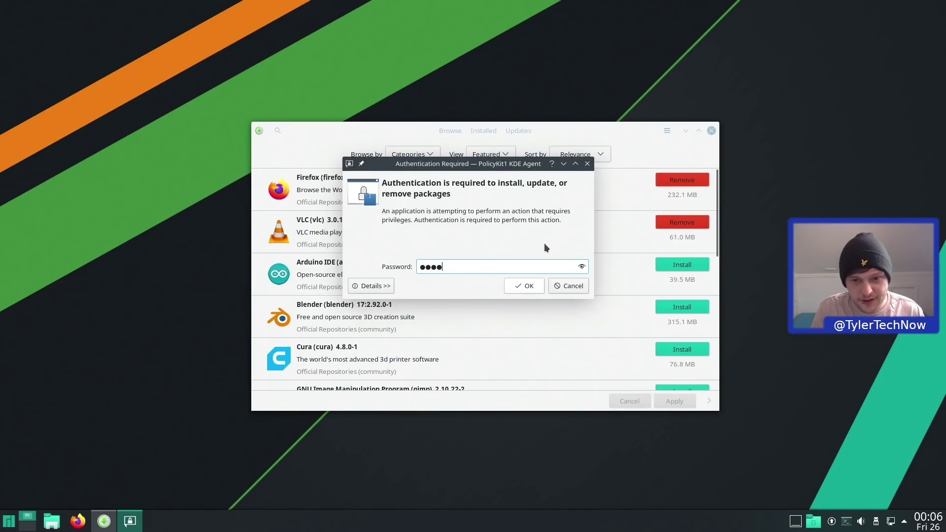
text(•)
key(Return)
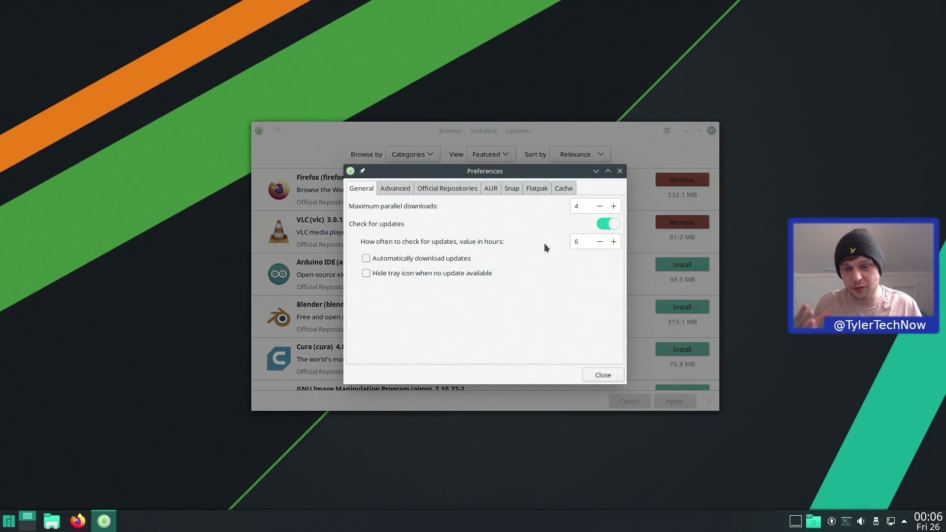
- Review the Flatpak, Snap and AUR support settings, all disabled, then close Preferences
click(538, 190)
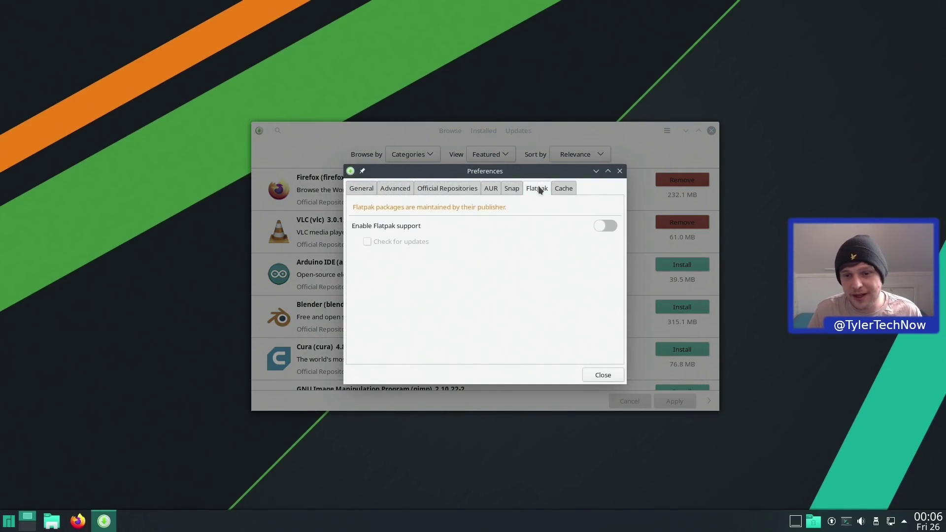
click(511, 187)
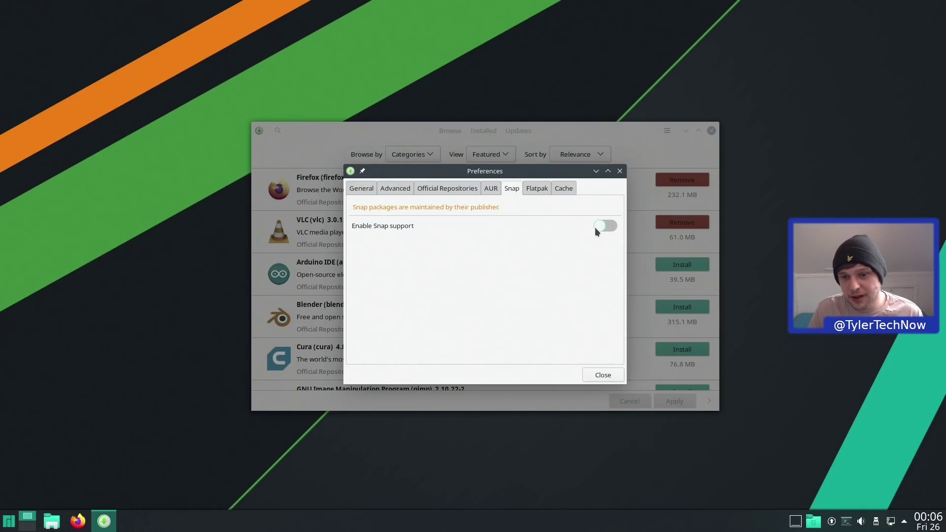
click(495, 188)
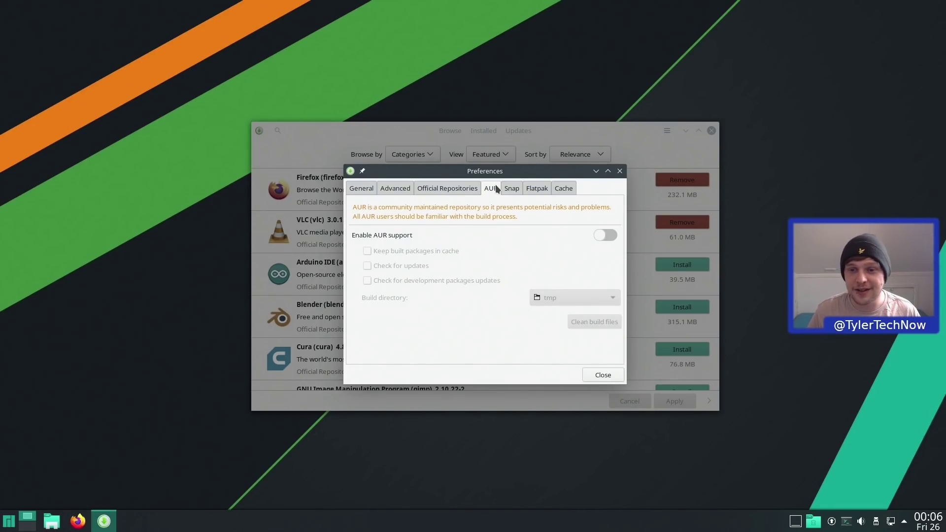
click(619, 171)
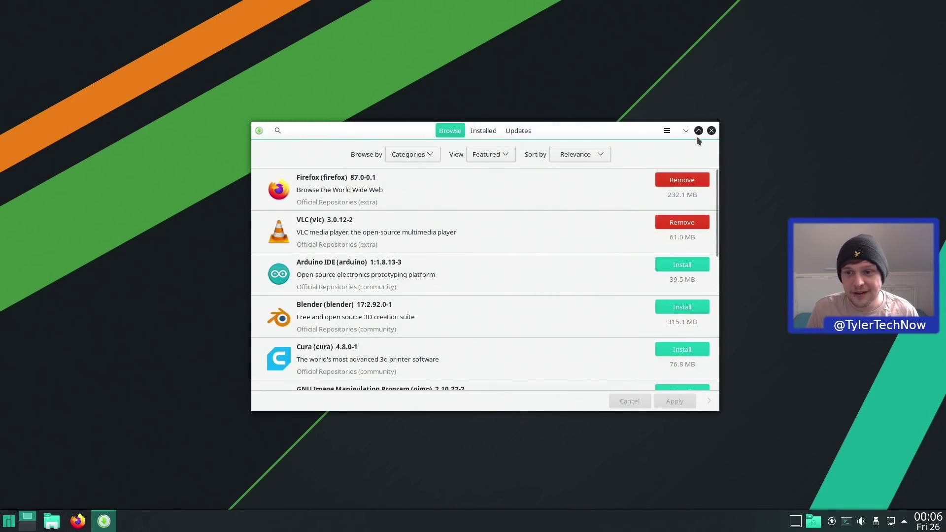
- Close Add/Remove Software and open AppImageLauncher Settings from the launcher's Settings category
click(711, 131)
key(super)
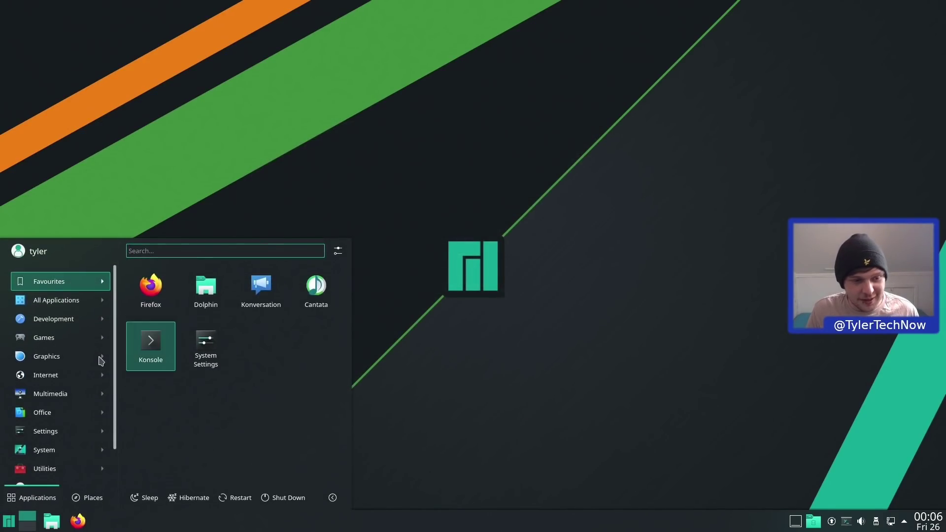
mouse_move(20, 419)
mouse_move(58, 432)
mouse_move(64, 432)
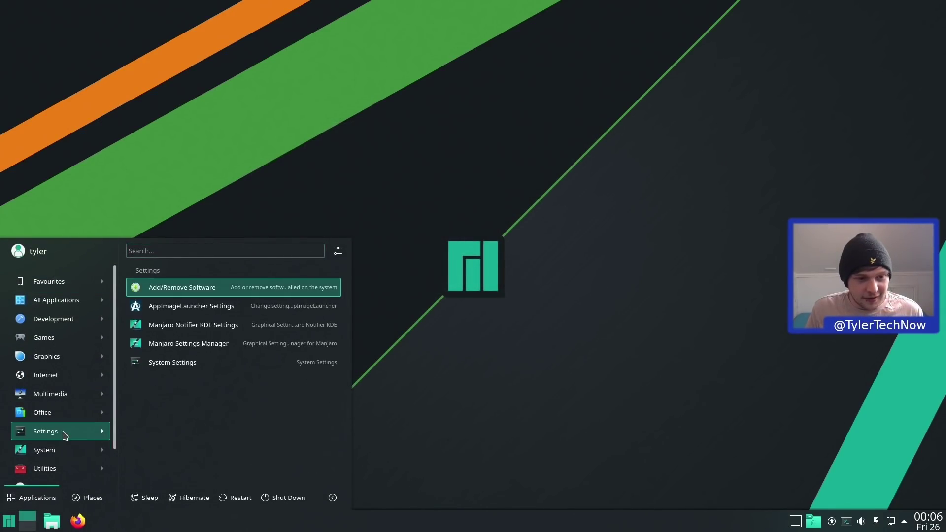
click(206, 308)
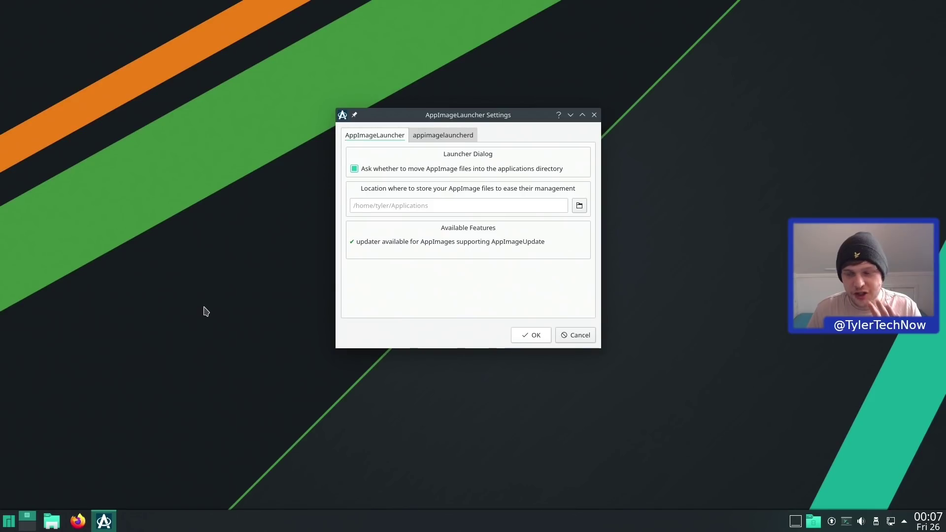
- Close AppImageLauncher Settings, launch System Settings from Settings, and move it to the screen centre
click(594, 115)
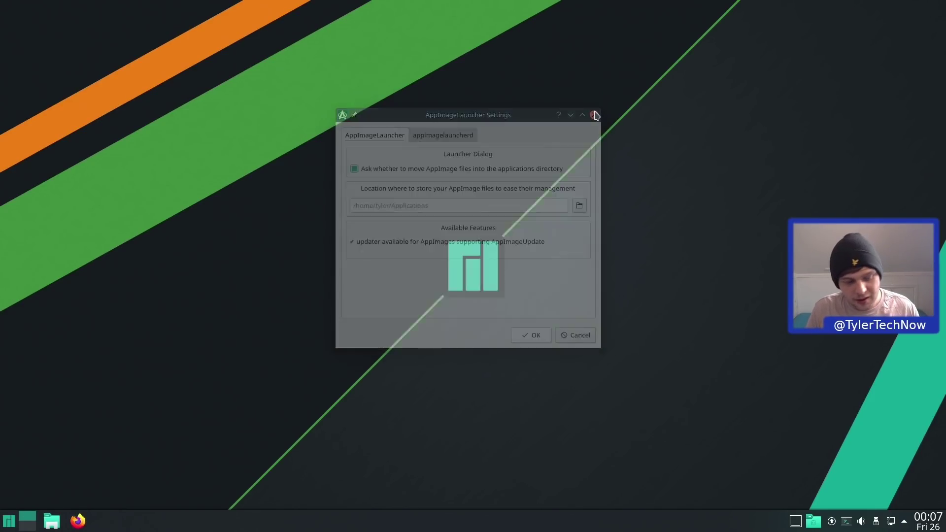
key(super)
mouse_move(34, 439)
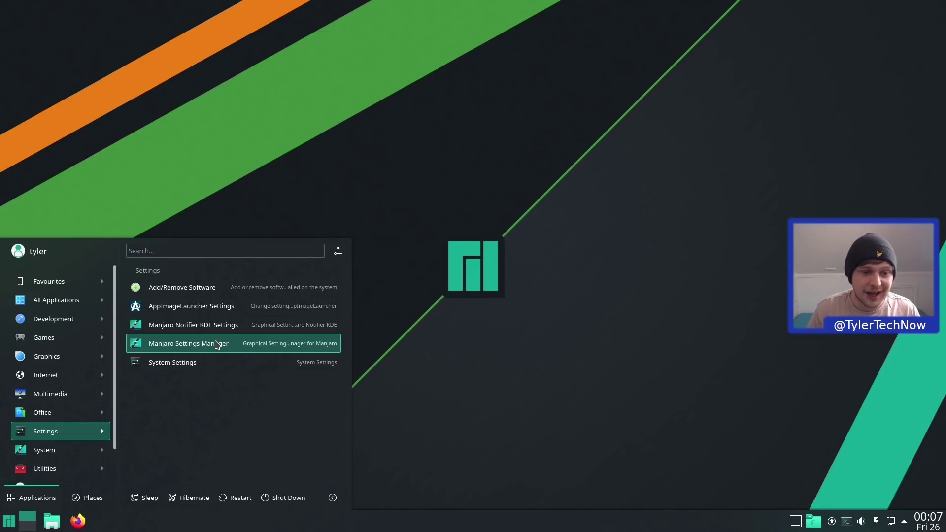
click(199, 363)
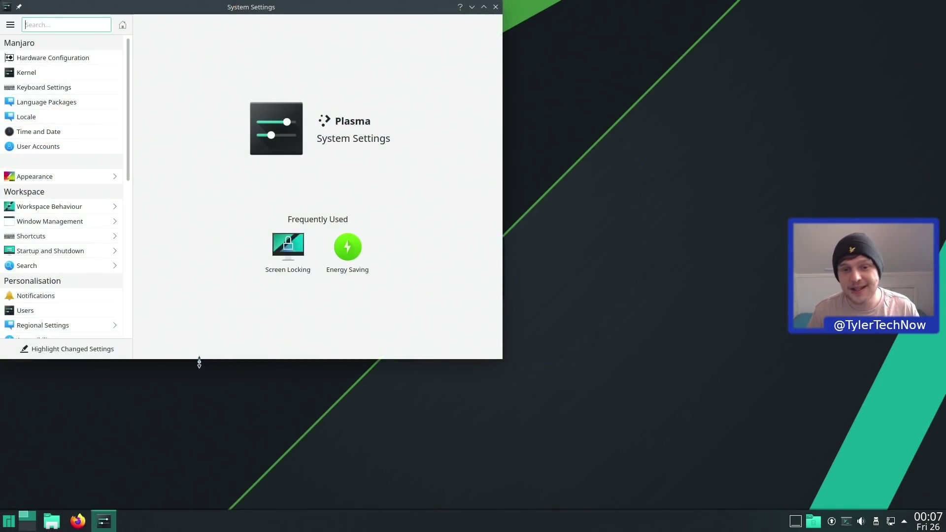
drag(266, 13, 458, 75)
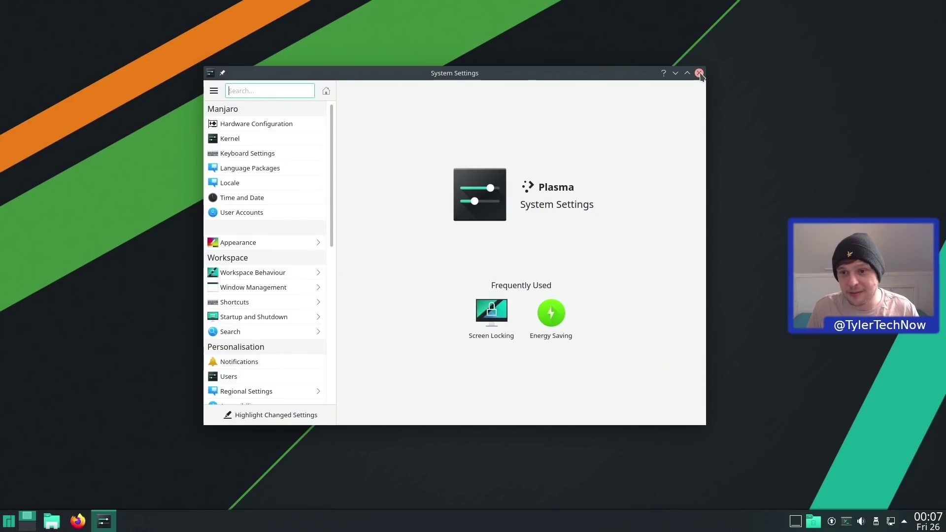
- Close System Settings and launch System Monitor from the launcher's System category
click(699, 73)
key(super)
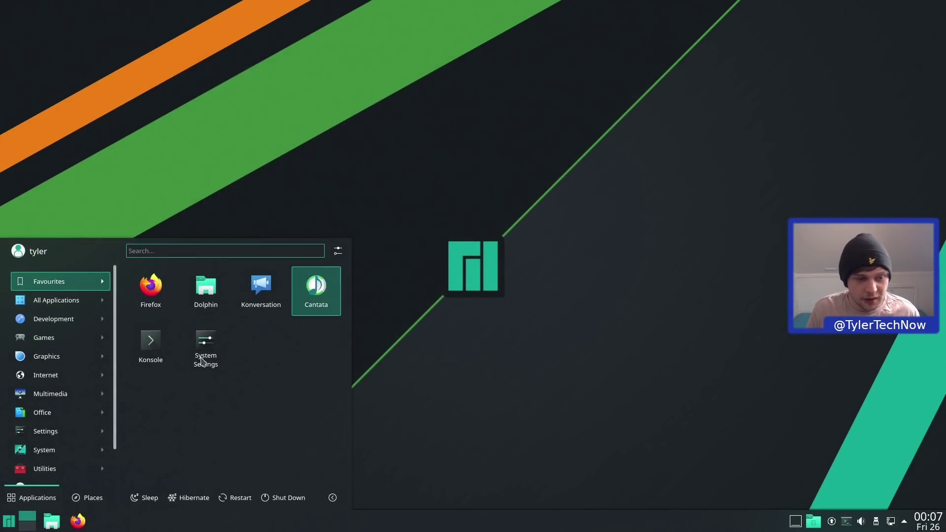
mouse_move(69, 433)
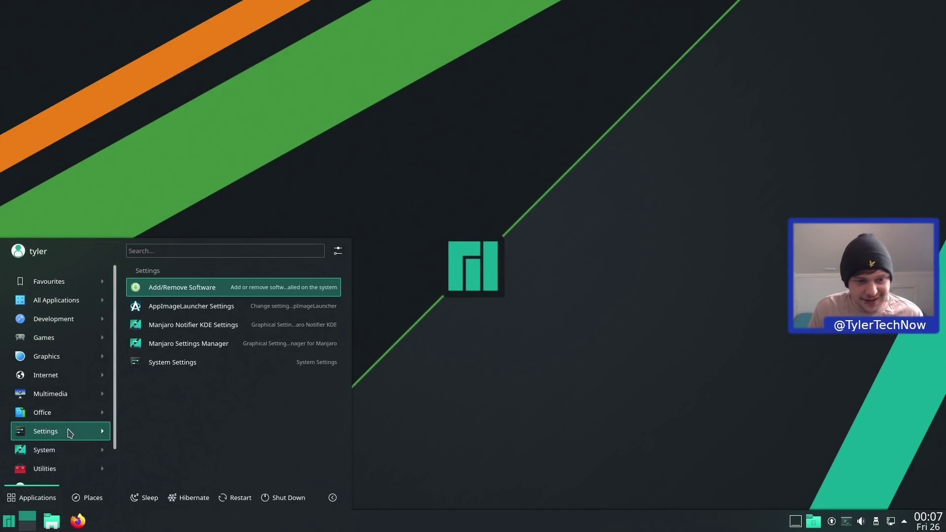
mouse_move(64, 449)
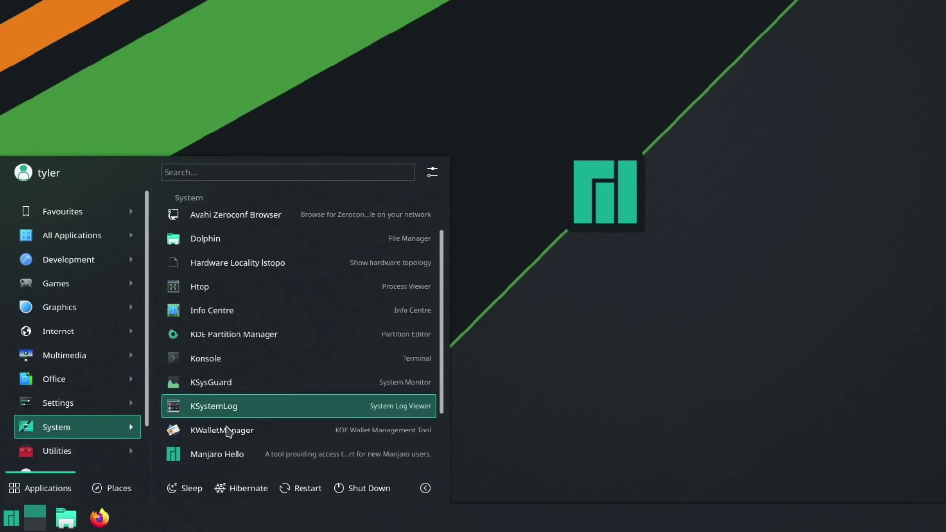
scroll(257, 409, down, 1)
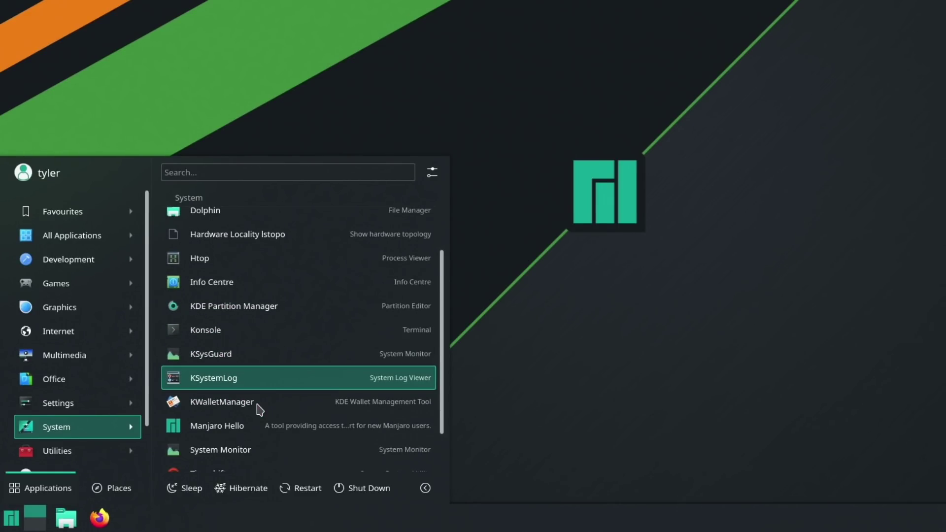
scroll(257, 409, down, 2)
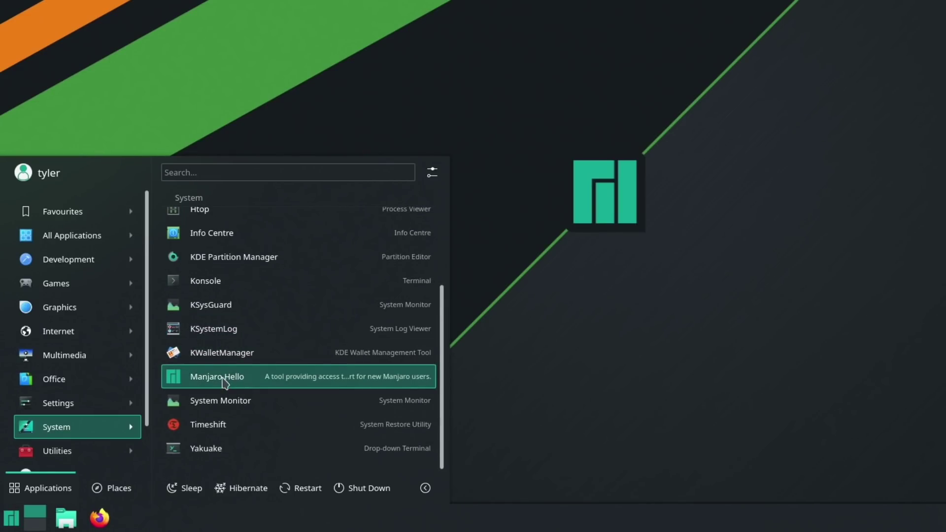
click(261, 399)
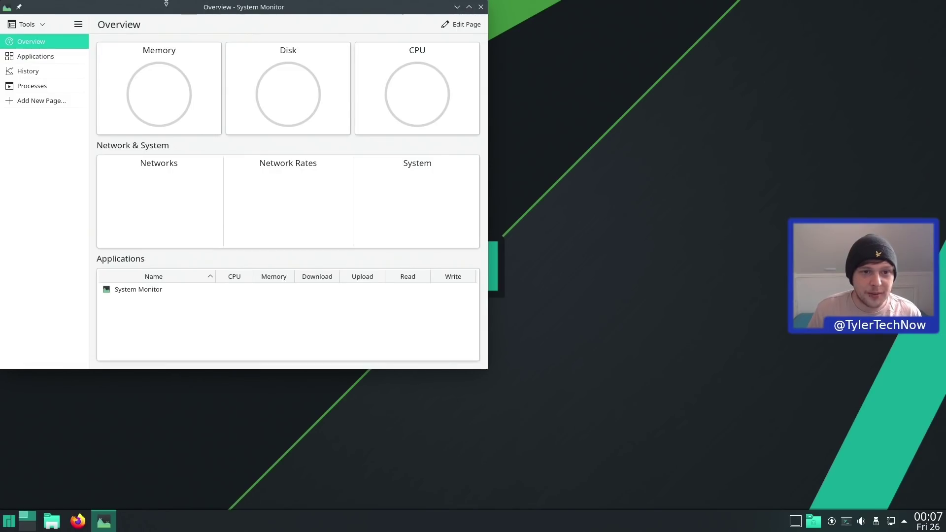
- Centre System Monitor, view its Applications, History and Processes pages, then close it
drag(195, 10, 399, 79)
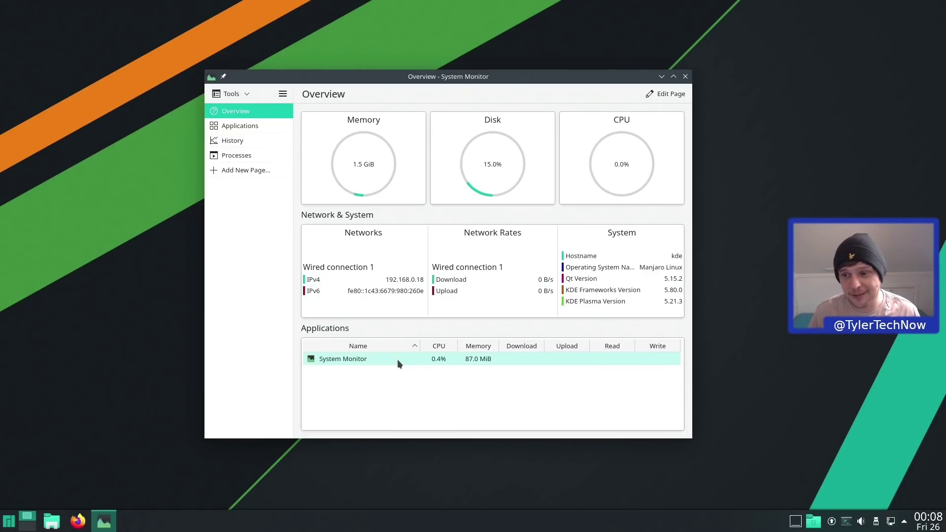
mouse_move(447, 76)
mouse_down()
mouse_move(491, 69)
mouse_move(443, 87)
mouse_move(452, 75)
mouse_up()
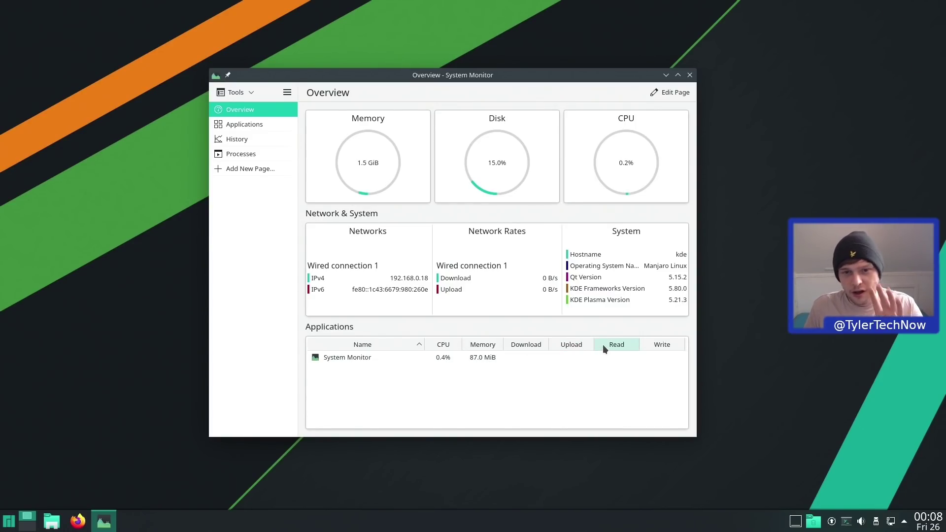
click(251, 123)
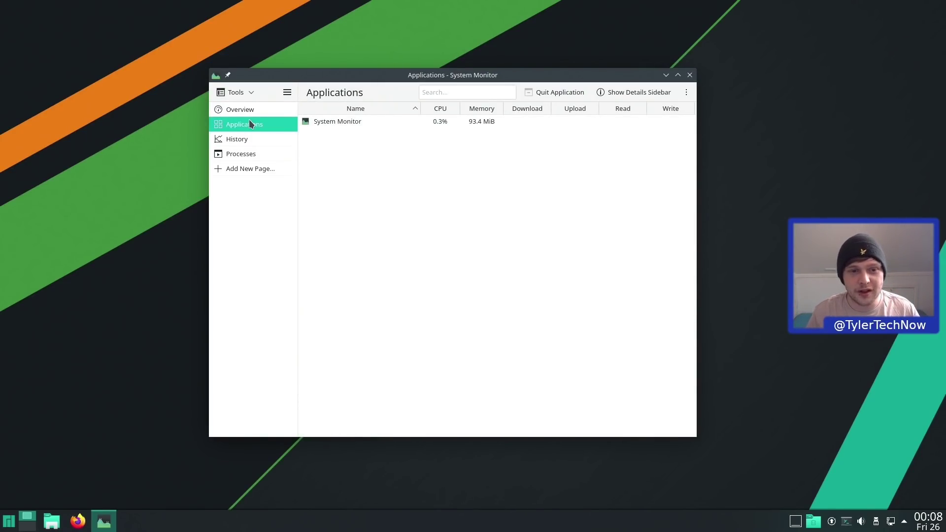
click(241, 140)
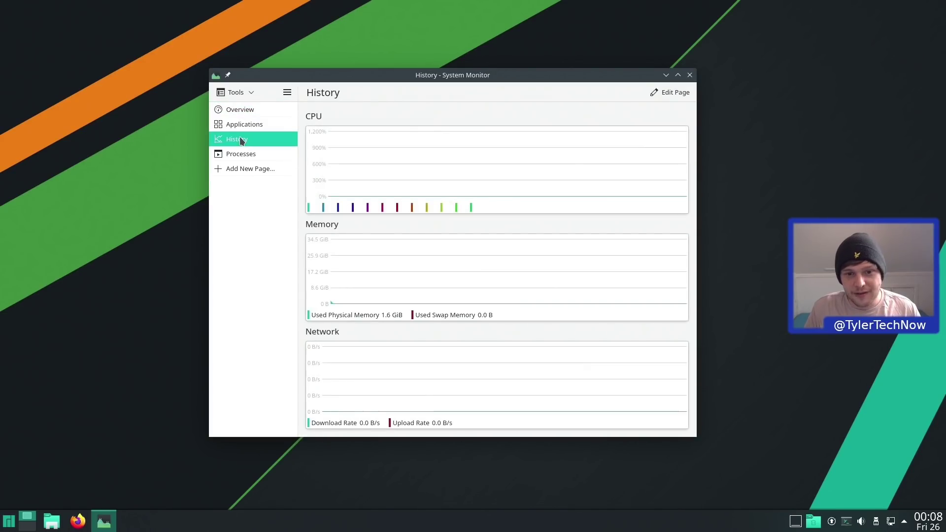
click(245, 156)
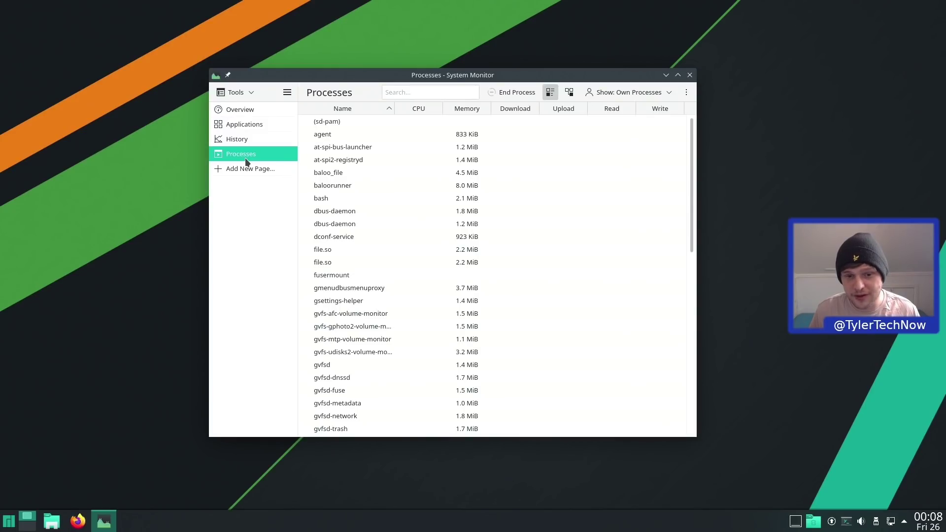
scroll(476, 205, down, 2)
scroll(475, 205, down, 10)
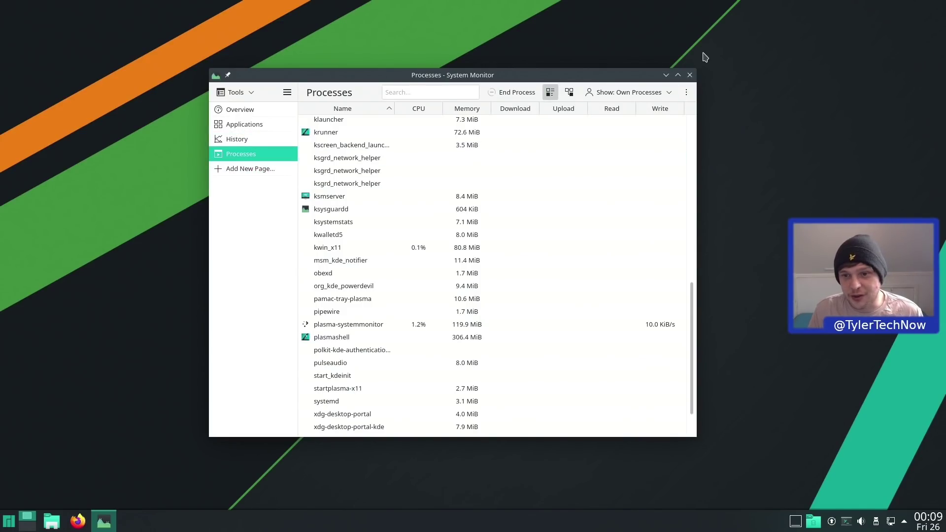
click(689, 75)
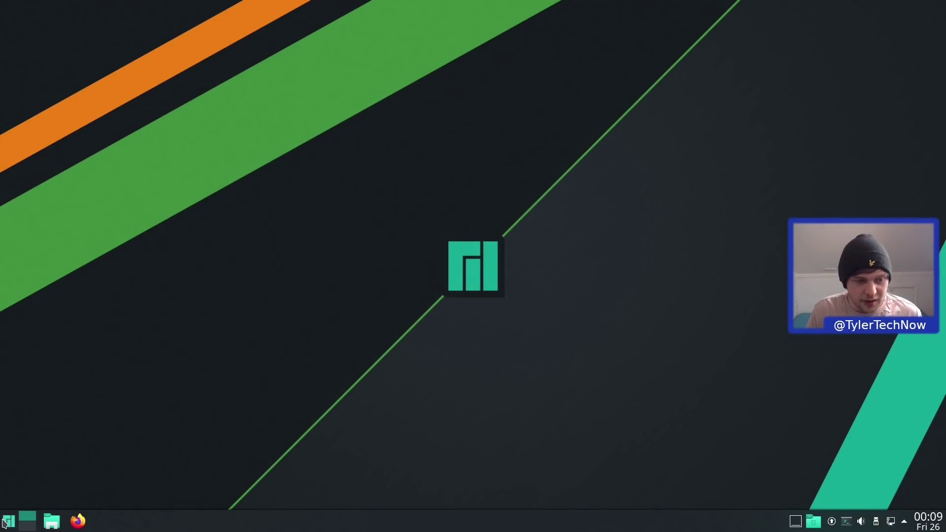
- Launch Timeshift from the System category, authenticating with the administrator password
click(8, 519)
click(43, 450)
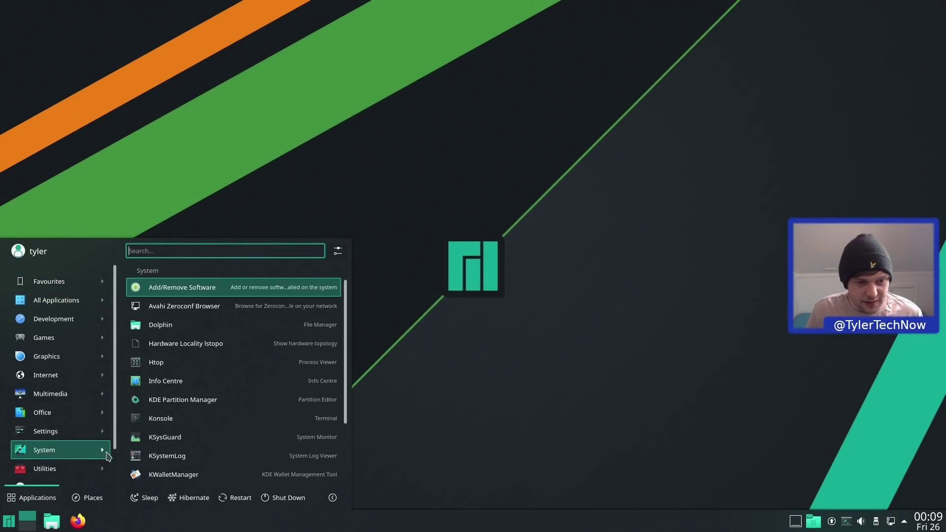
scroll(197, 422, down, 4)
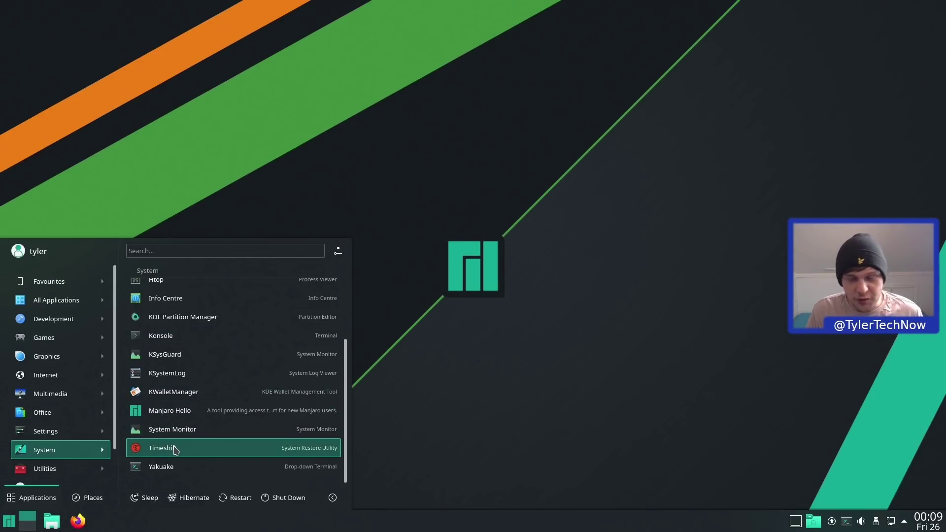
click(172, 448)
text(*********)
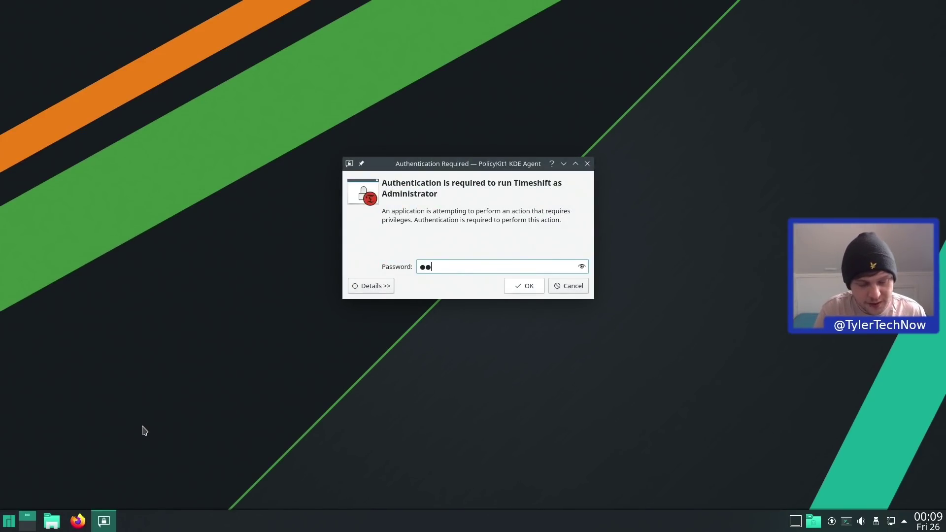
key(Return)
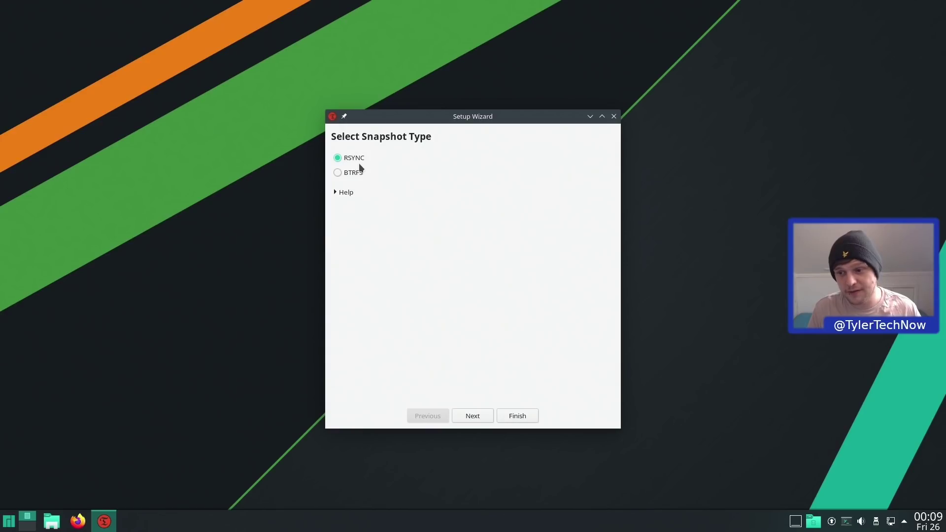
- Finish the Timeshift wizard with RSYNC snapshots on sda2, then create a snapshot
click(468, 415)
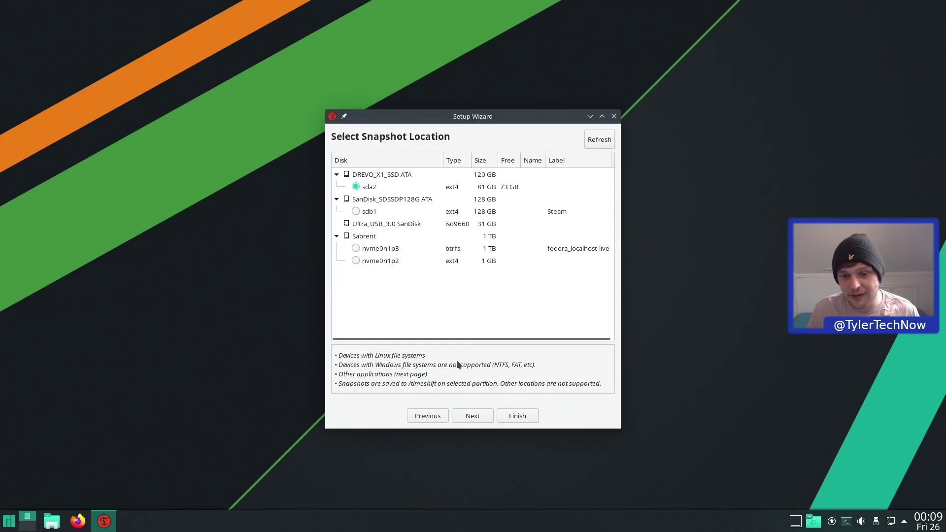
click(472, 416)
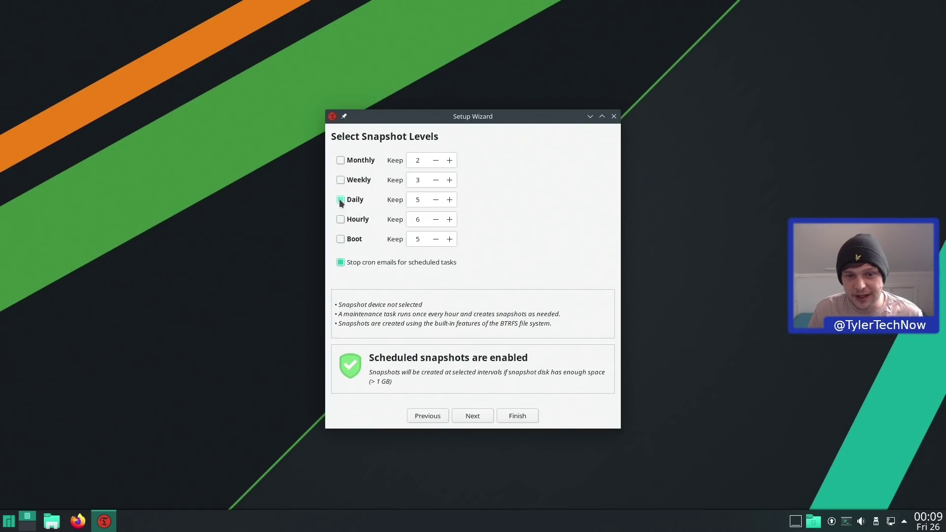
click(470, 413)
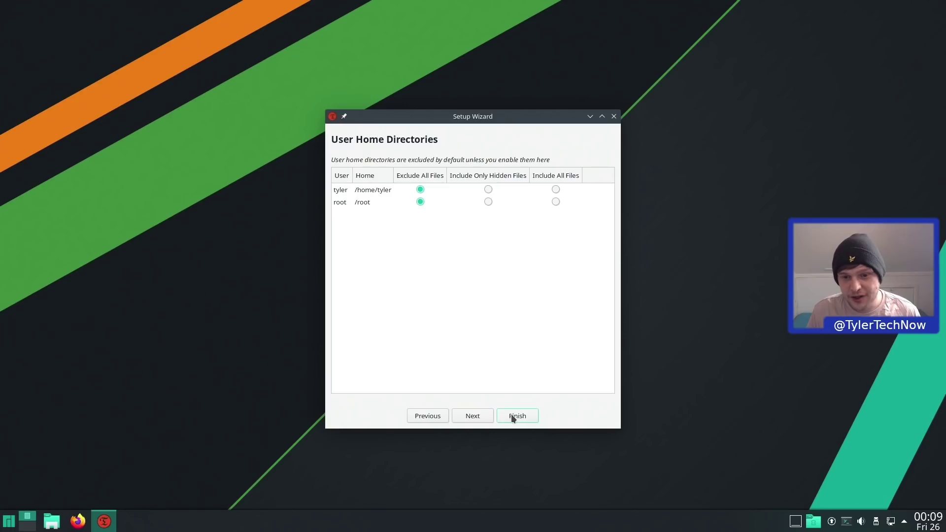
click(512, 417)
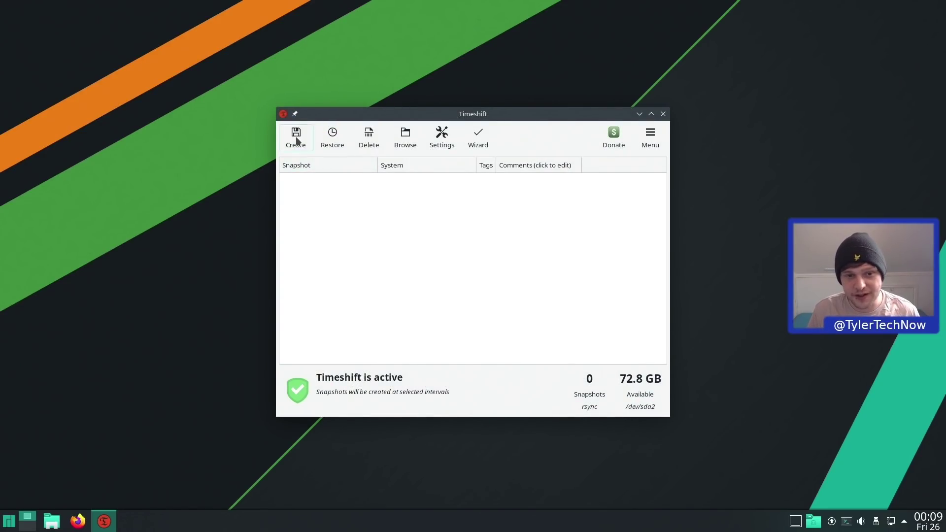
click(296, 136)
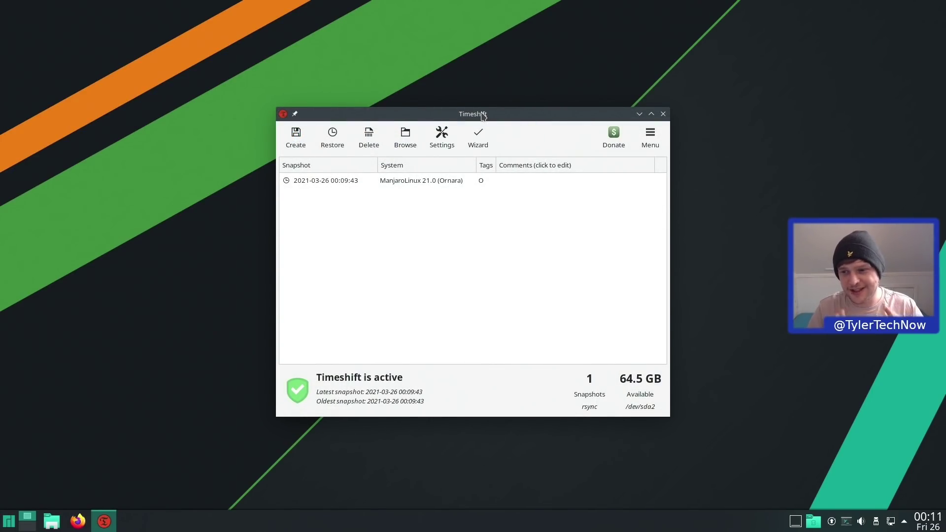
- Close Timeshift and browse the launcher's Lost & Found, System and Utilities lists down to Spectacle
click(663, 114)
key(super)
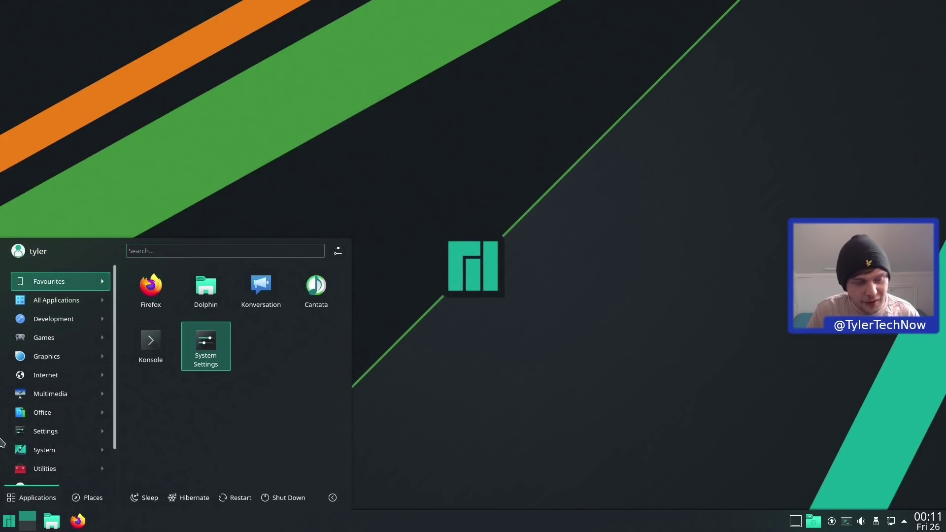
mouse_move(21, 454)
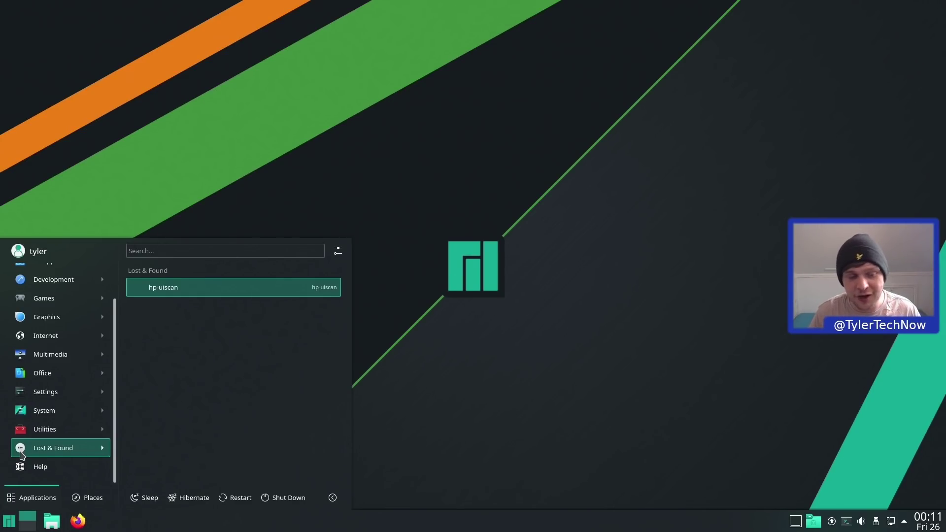
mouse_move(43, 429)
scroll(219, 418, down, 1)
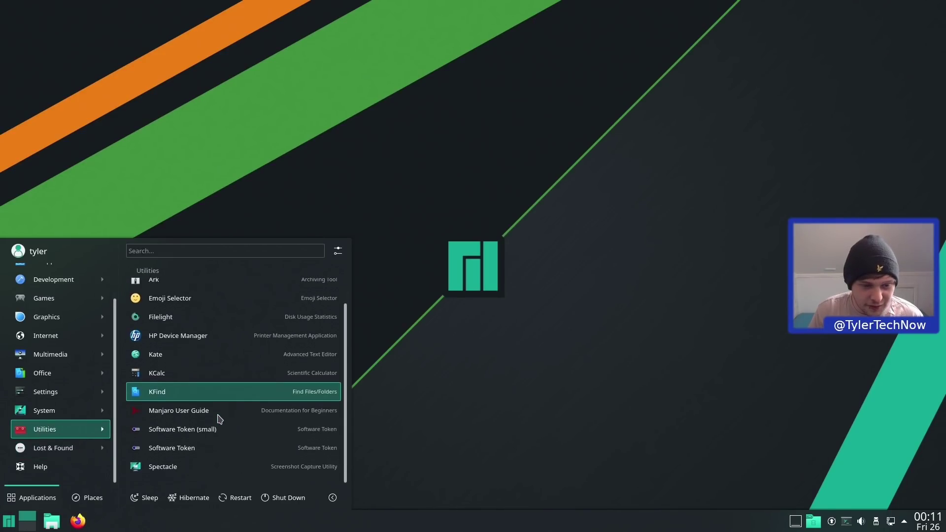
mouse_move(44, 411)
scroll(167, 422, down, 2)
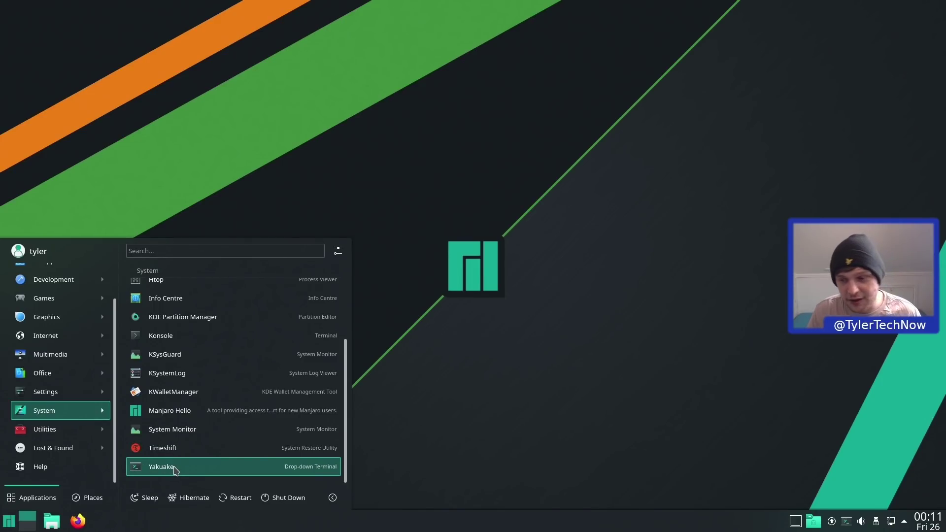
mouse_move(68, 437)
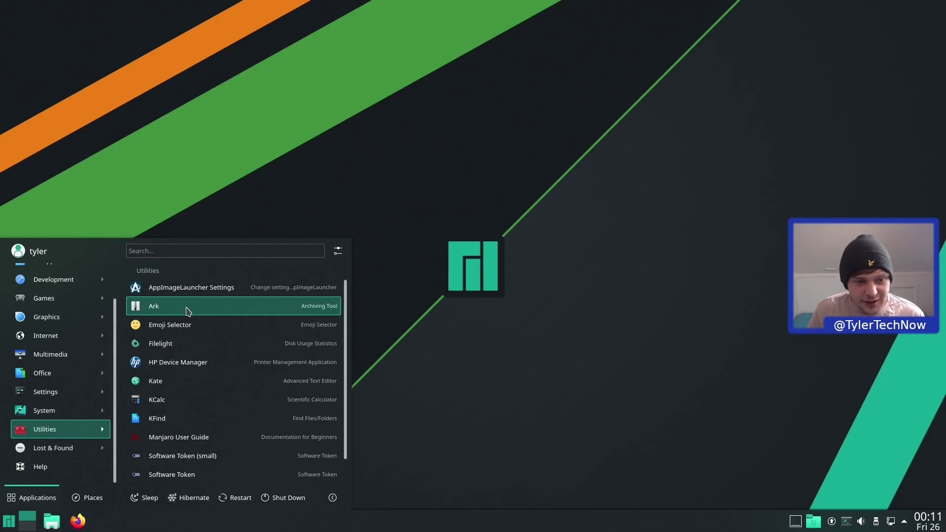
scroll(191, 338, down, 1)
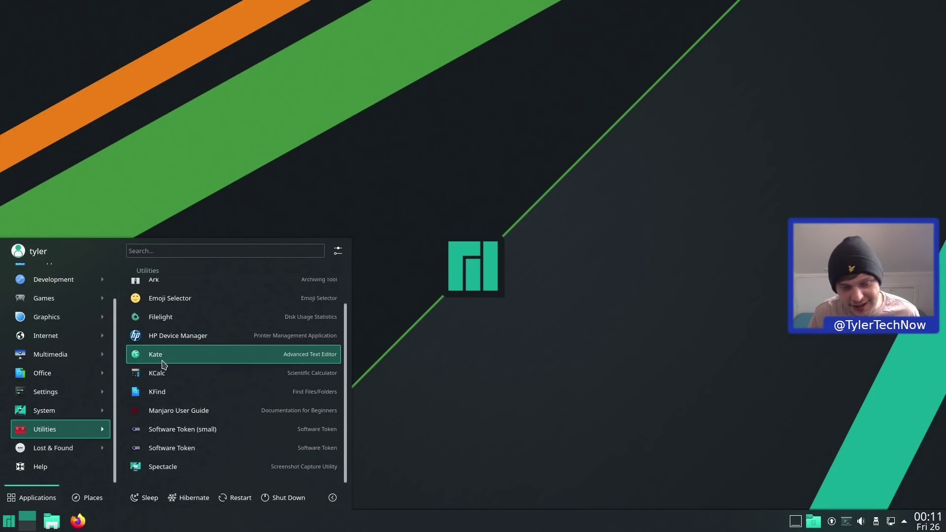
- Take a full-screen screenshot with Spectacle, save it as a PNG in Pictures, and close Spectacle
click(187, 466)
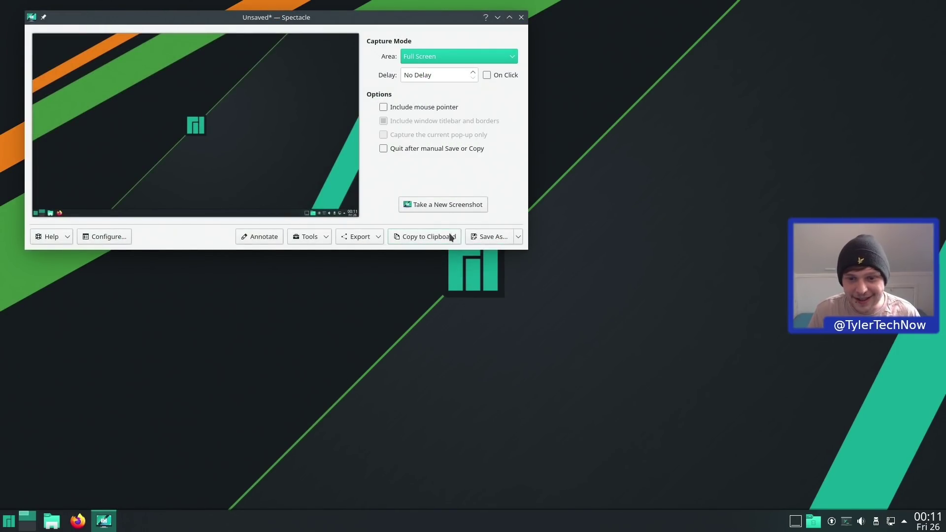
click(468, 237)
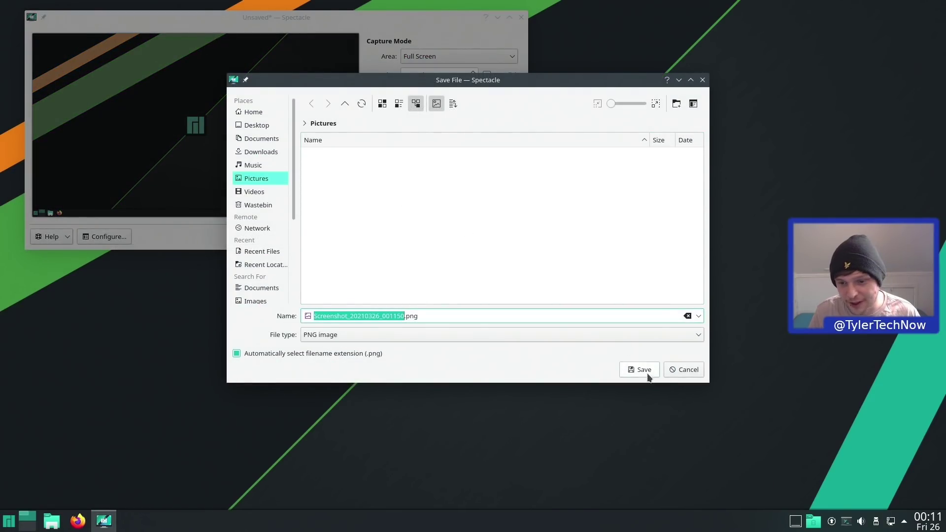
click(644, 372)
click(522, 18)
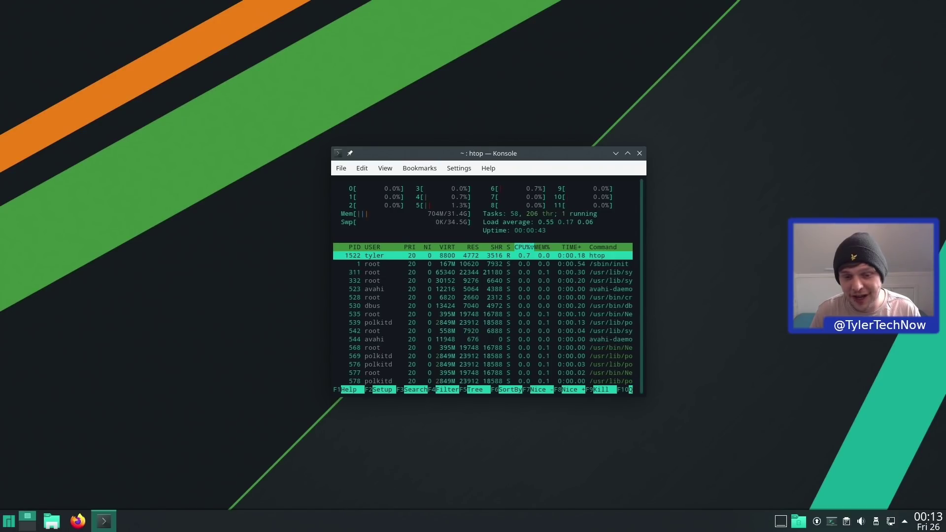
- Quit htop and close the Konsole terminal with exit
key(q)
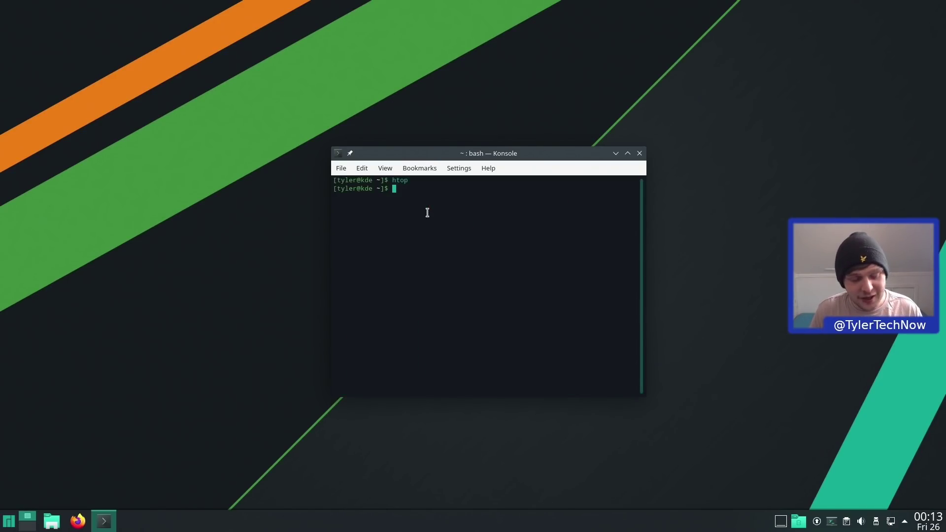
text(exit)
key(Return)
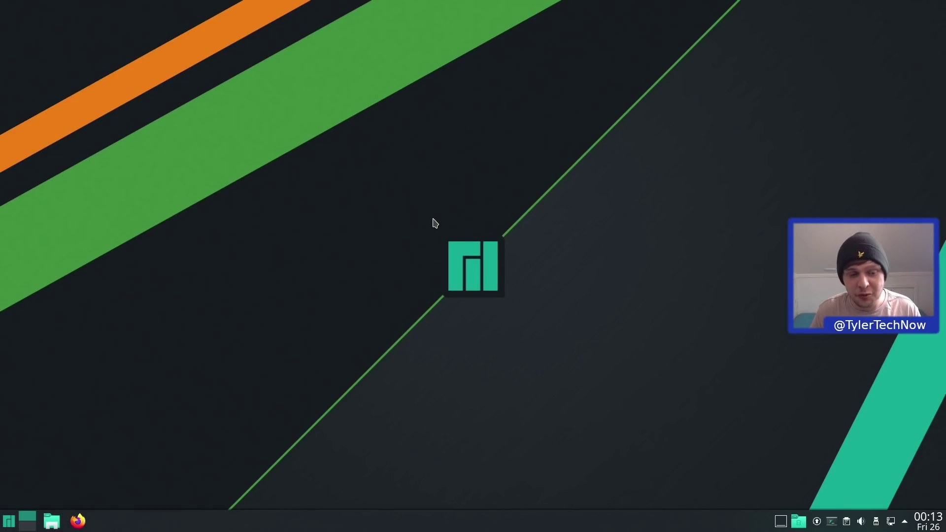
- Launch System Settings by searching 'system' in KRunner
key(alt+space)
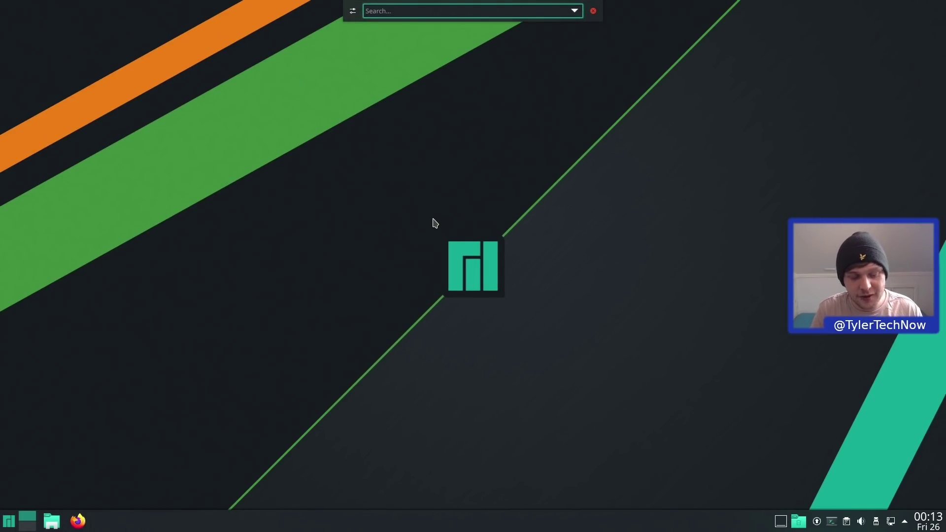
text(system)
key(Down)
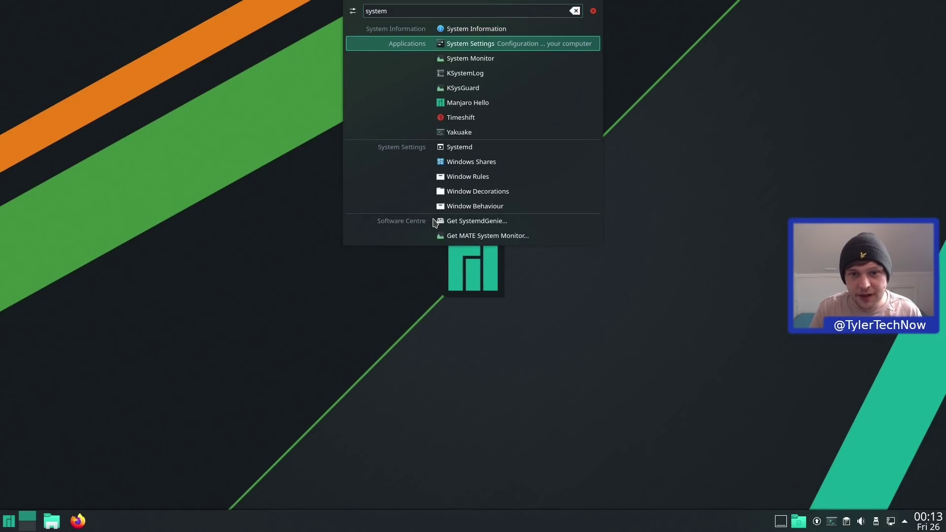
key(Return)
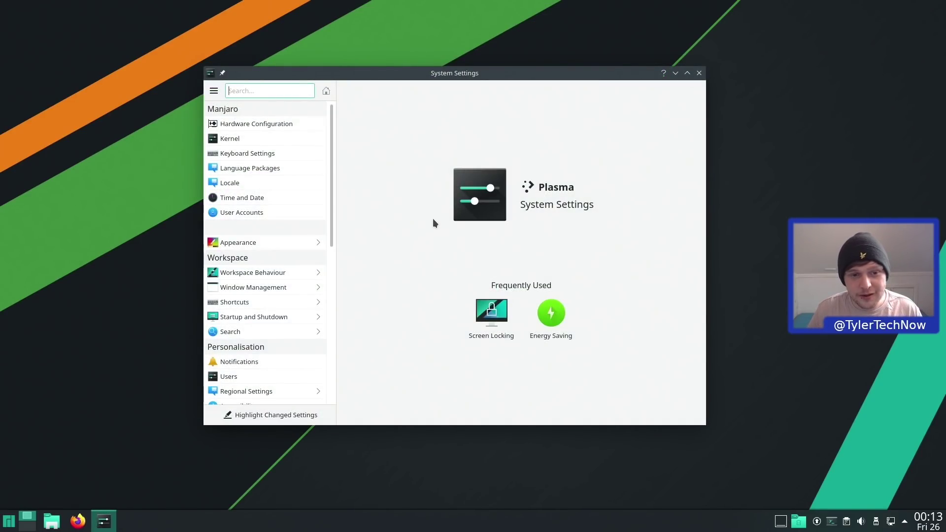
- Turn on Highlight Changed Settings and browse Appearance's Application Style, Fonts and Icons pages
click(265, 421)
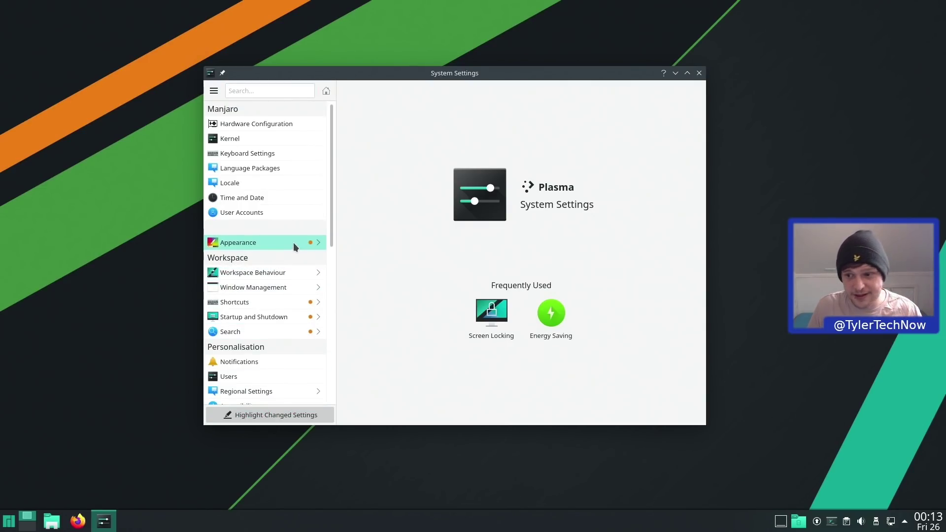
click(294, 243)
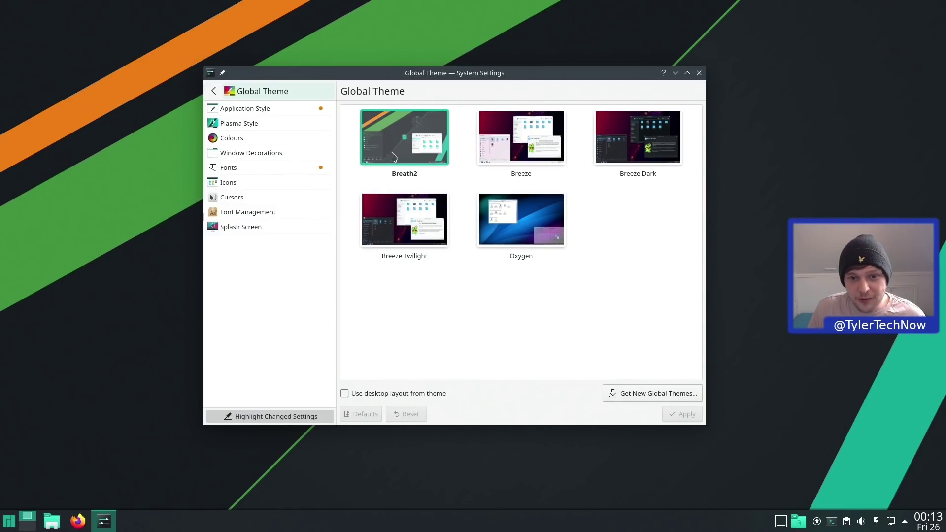
click(289, 108)
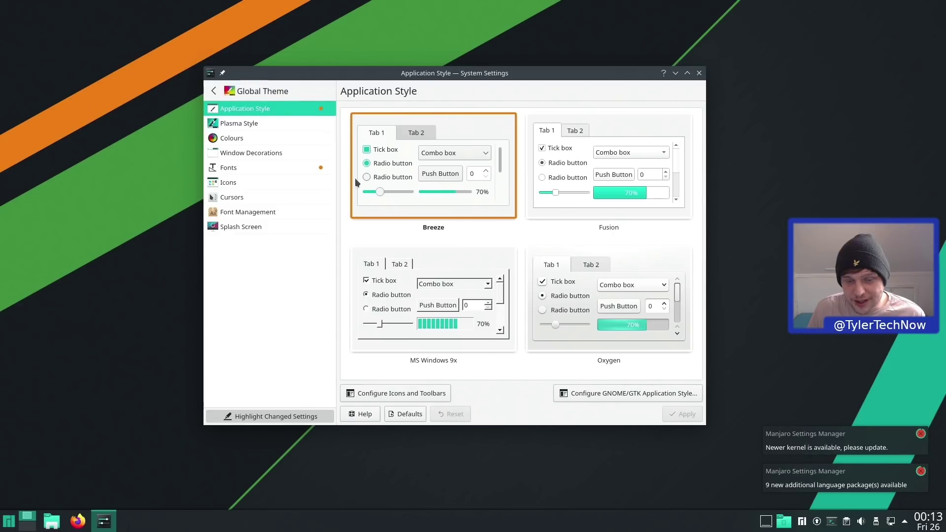
click(262, 168)
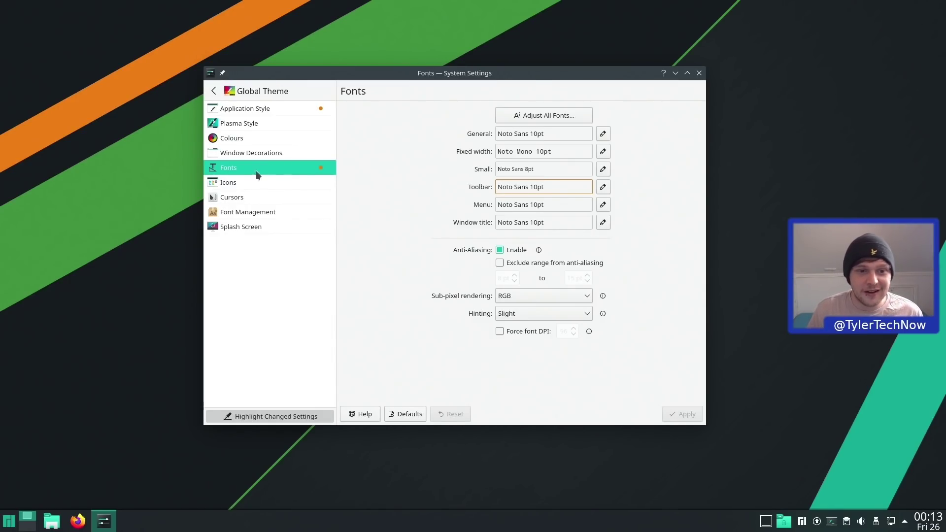
click(224, 184)
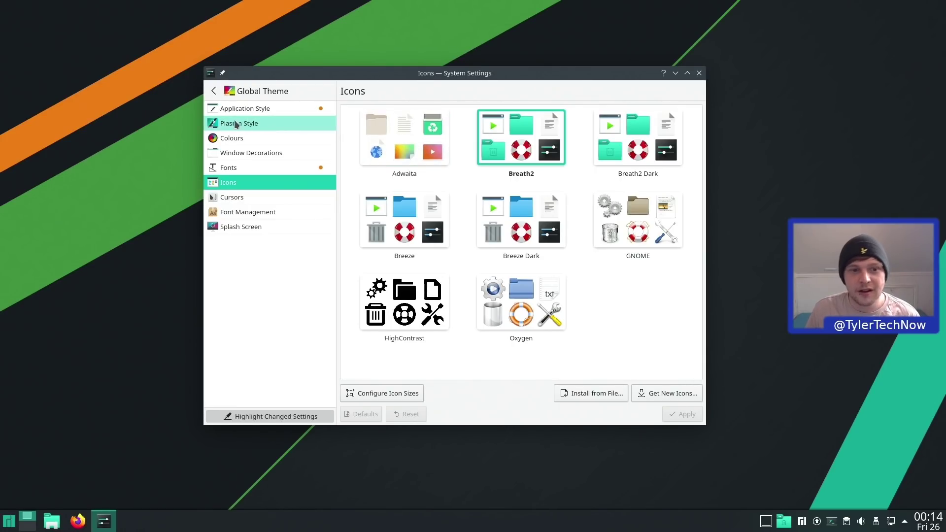
click(213, 93)
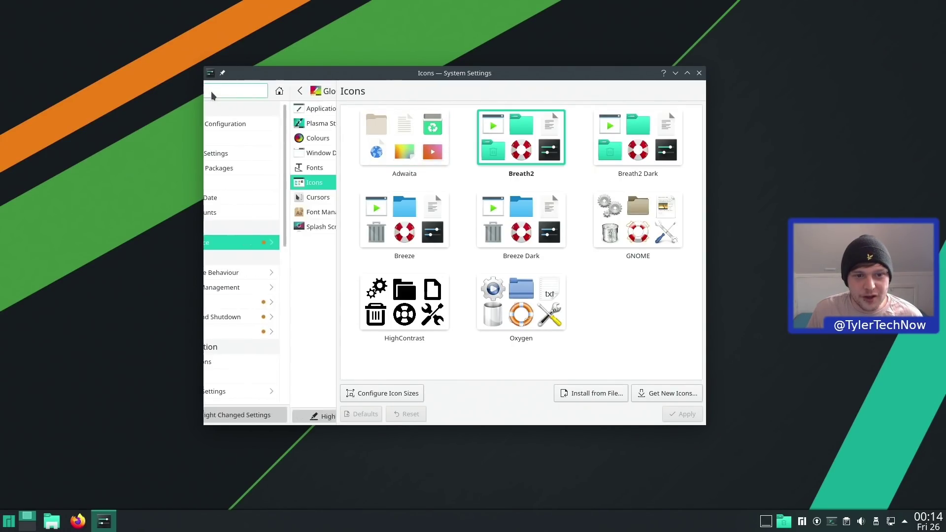
- View the Custom Shortcuts Service shortcuts and test Ctrl+Alt+T by opening and closing Konsole
click(256, 303)
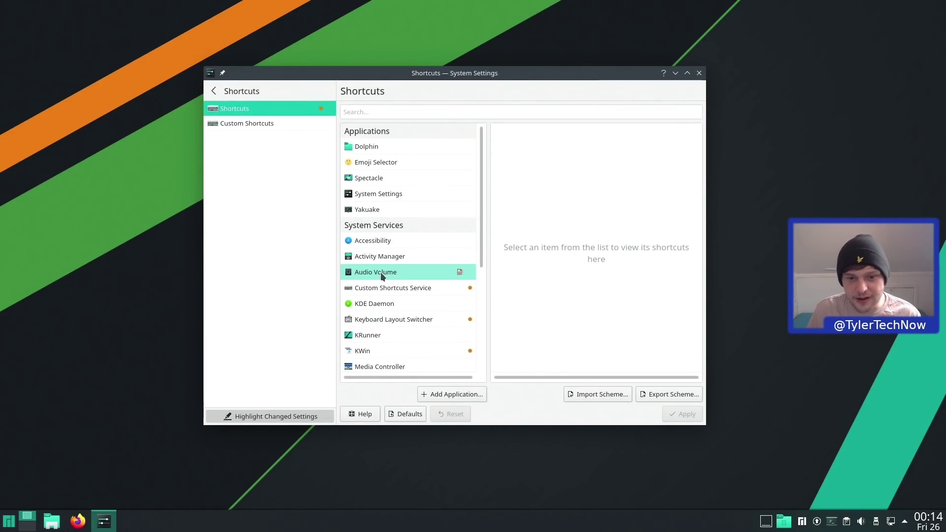
click(407, 286)
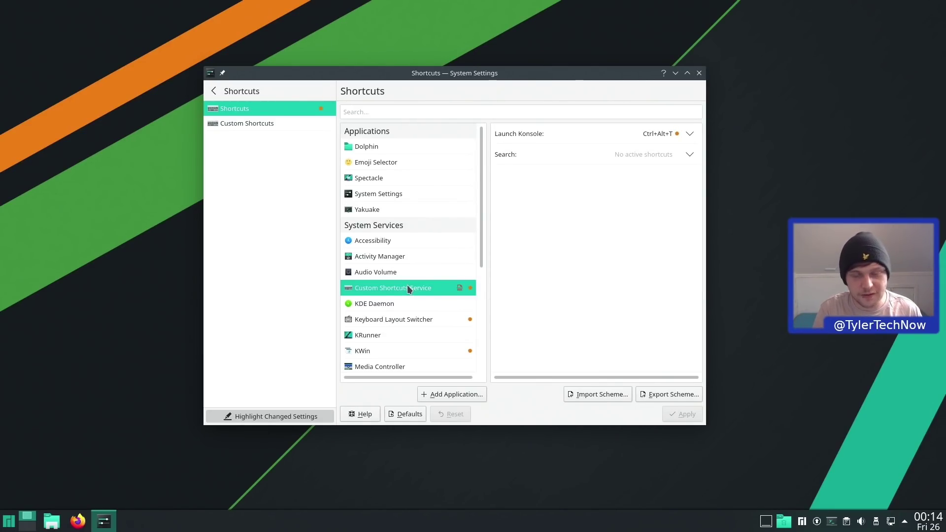
key(ctrl+alt+t)
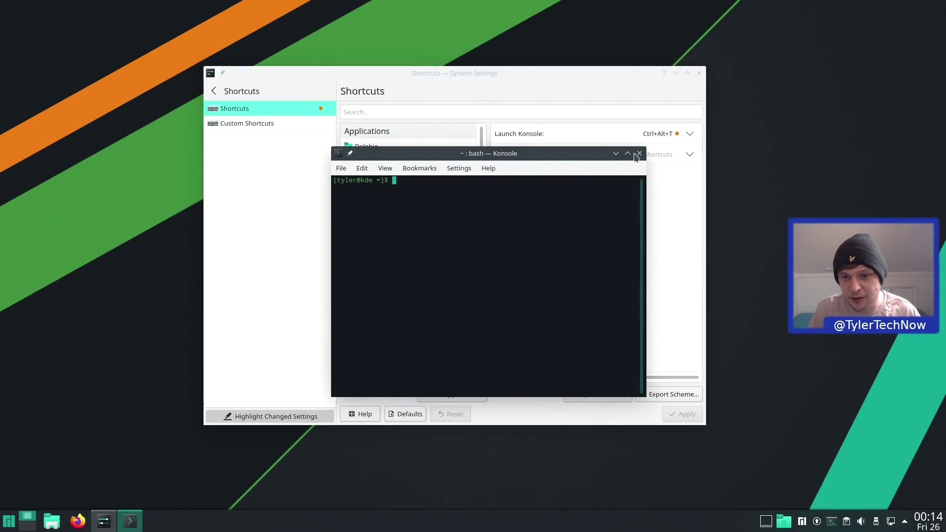
click(639, 154)
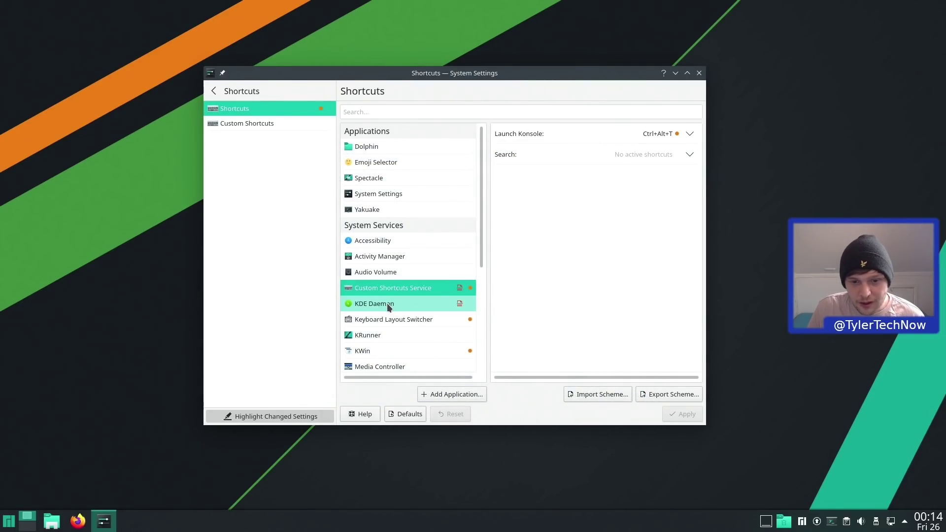
- Browse the Keyboard Layout Switcher and KWin shortcut lists
click(385, 320)
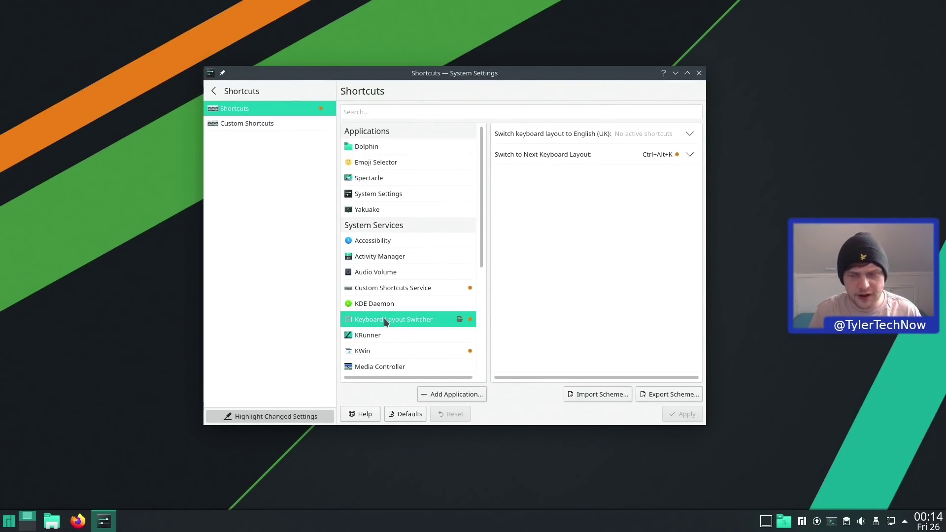
scroll(383, 317, down, 1)
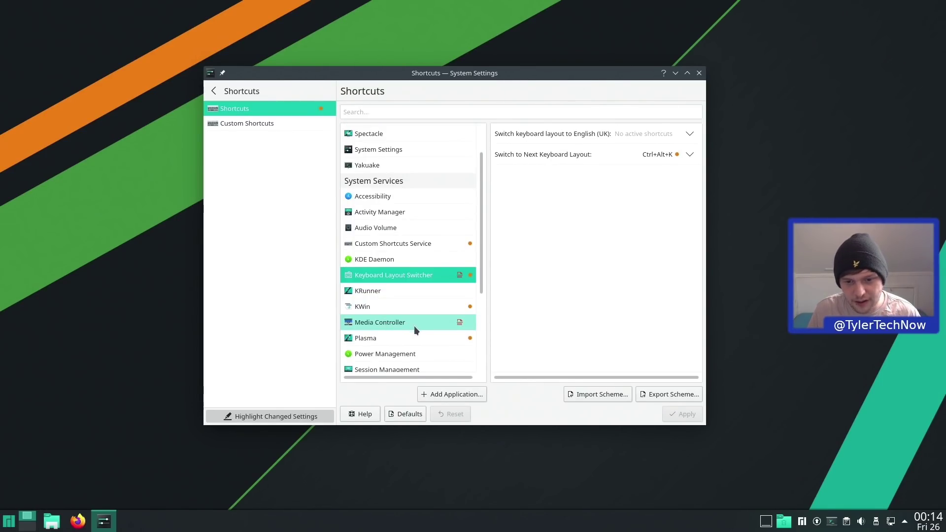
click(396, 306)
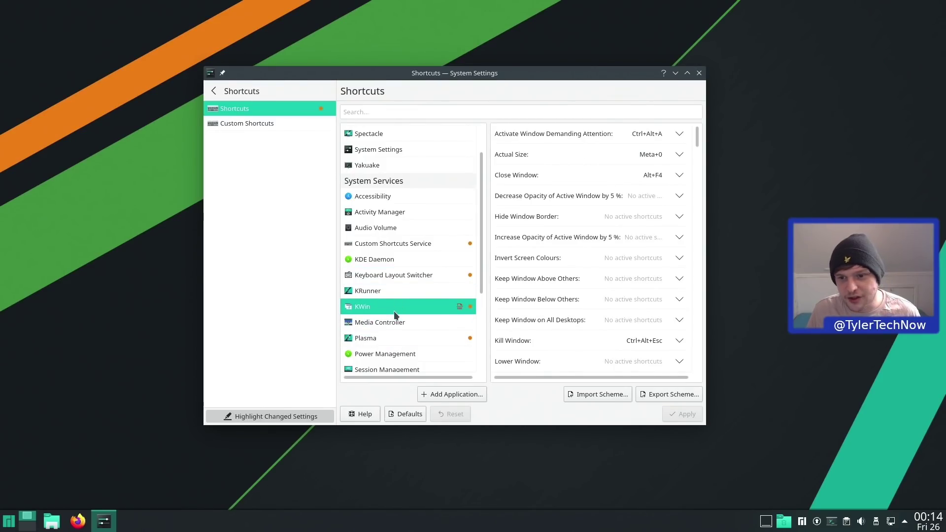
scroll(596, 262, down, 1)
scroll(596, 259, down, 2)
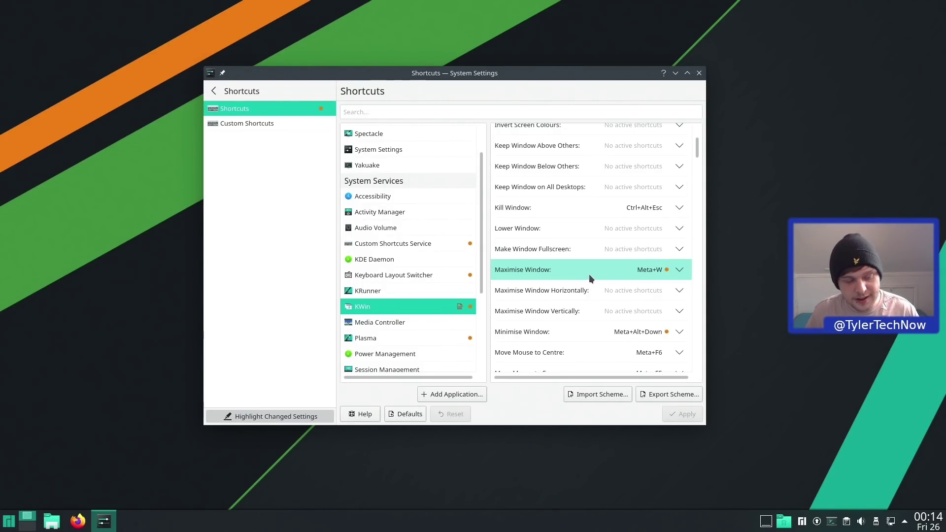
- Test Meta+W maximise and Meta+Alt+Down minimise on the settings window, restoring it each time
key(super+w)
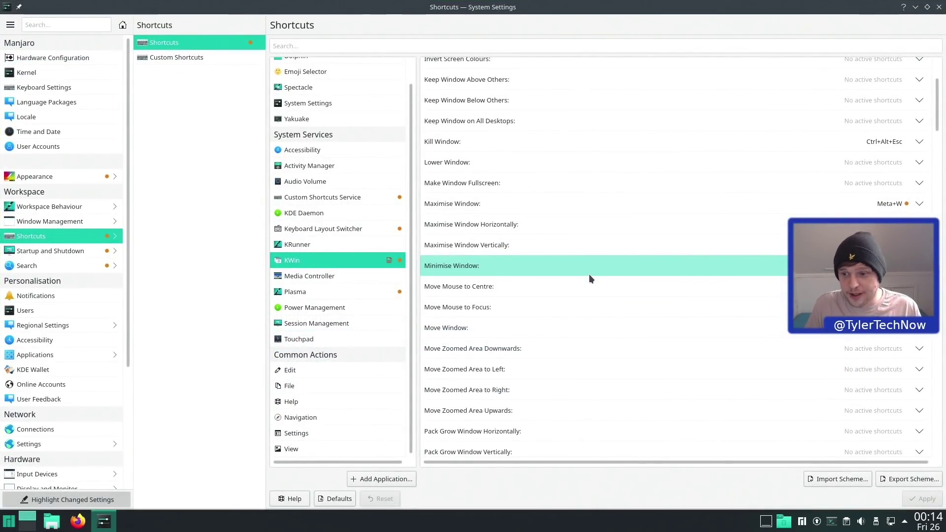
key(super+w)
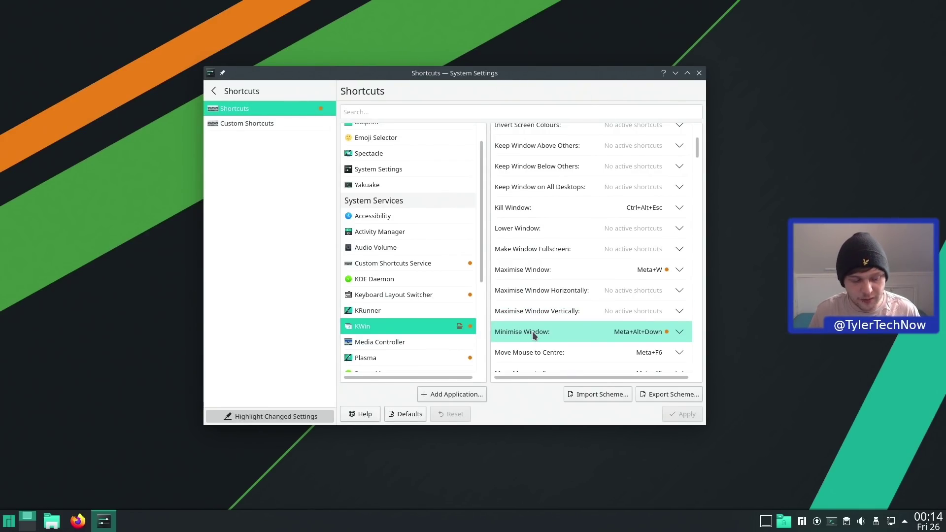
key(super+alt+Down)
key(alt+Tab)
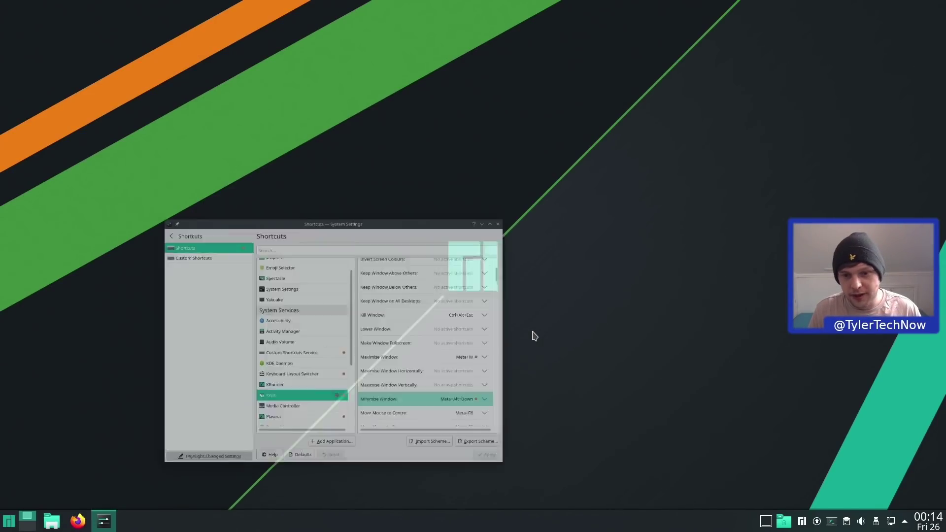
scroll(537, 332, down, 3)
- Snap the settings window around the screen quarters with Meta+Shift+arrow keys
scroll(545, 333, down, 5)
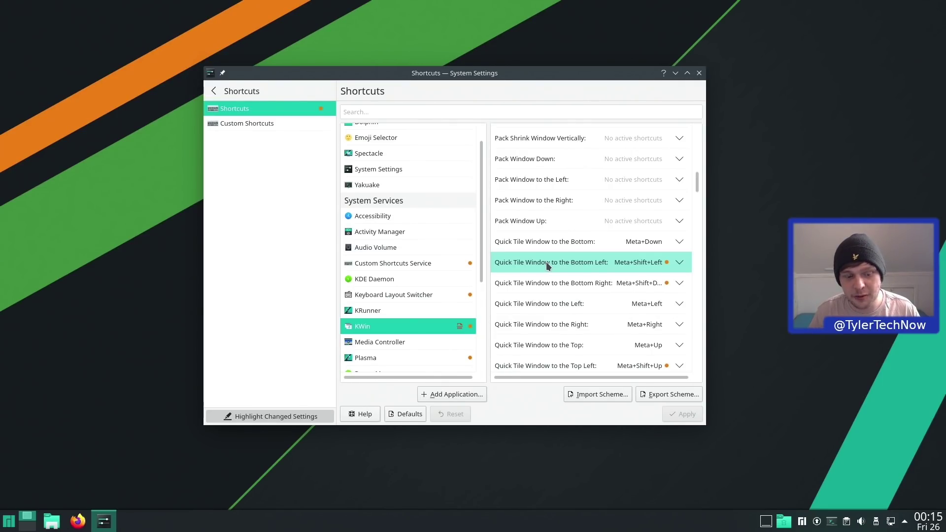
key(super+shift+Left)
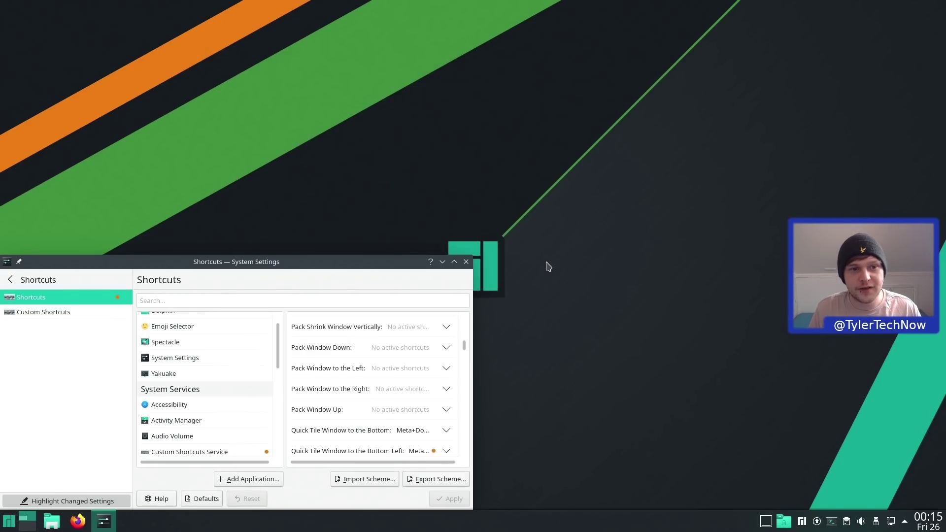
key(super+shift+Up)
key(super+shift+Right)
key(super+shift+Down)
key(super+shift+Left)
key(super+shift+Up)
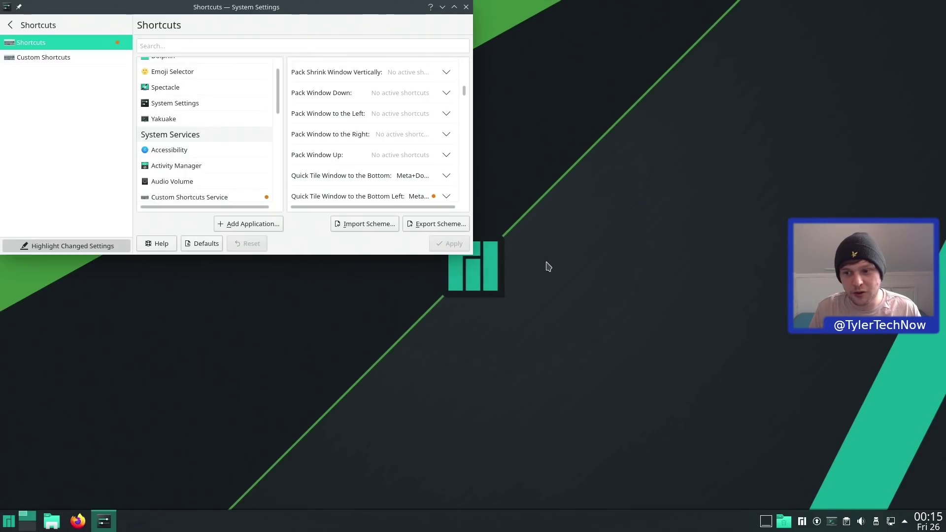
key(super+shift+Right)
key(super+shift+Down)
- Tile the window to left and right halves with Meta+Left/Right, then drag it back floating centred
key(super+Left)
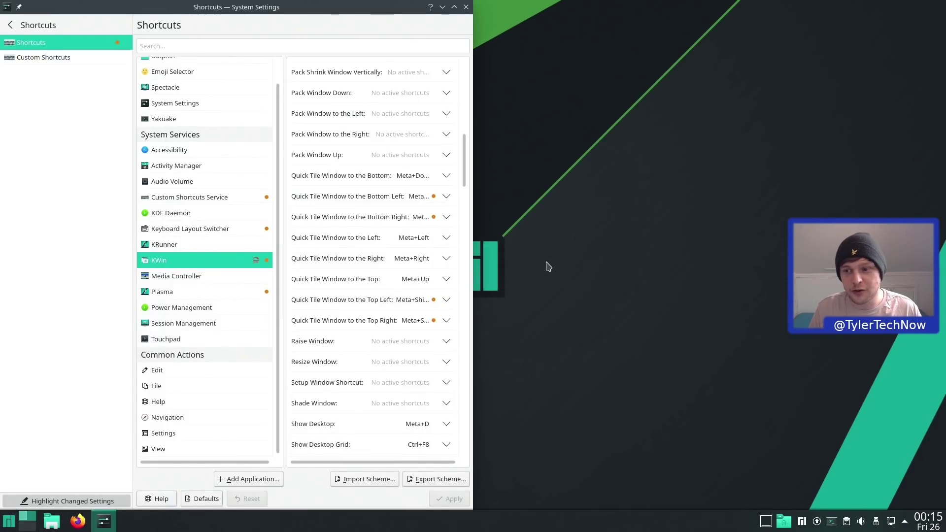
key(super+Right)
key(super+Left)
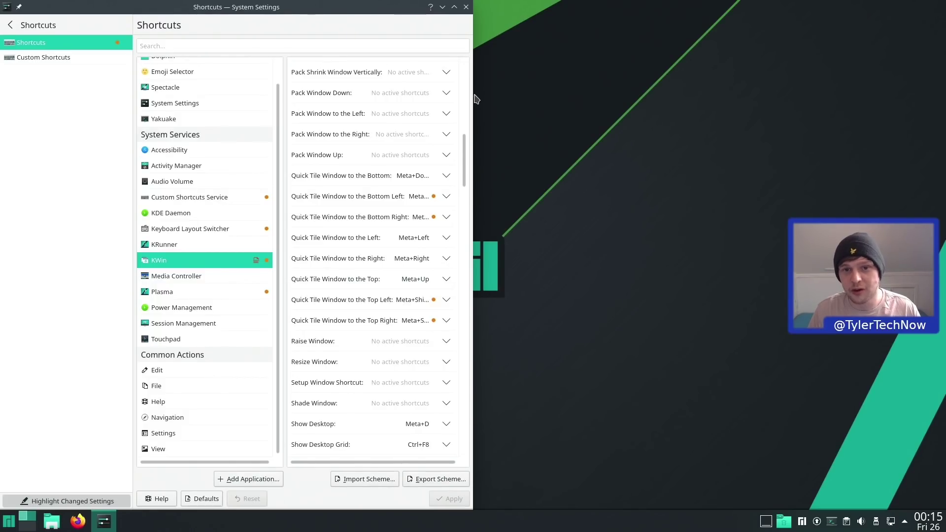
drag(364, 8, 666, 69)
scroll(597, 315, down, 10)
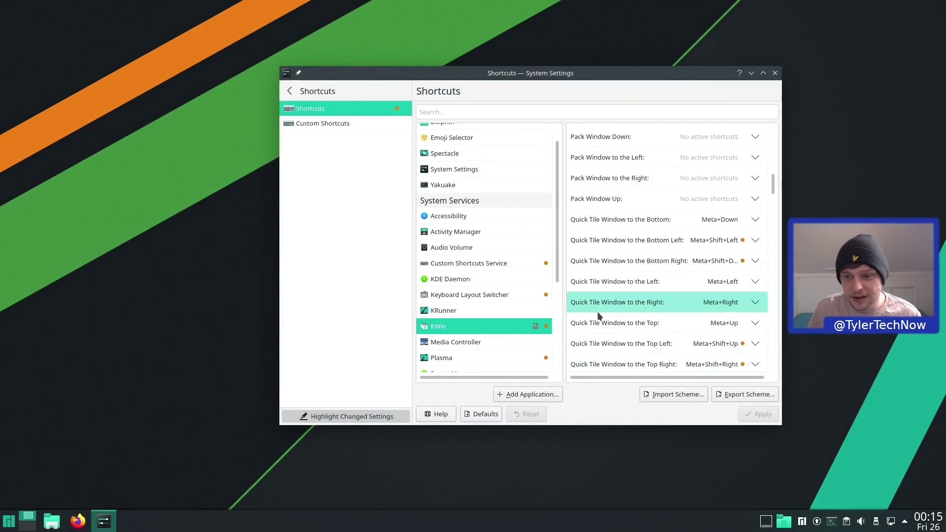
scroll(597, 313, down, 6)
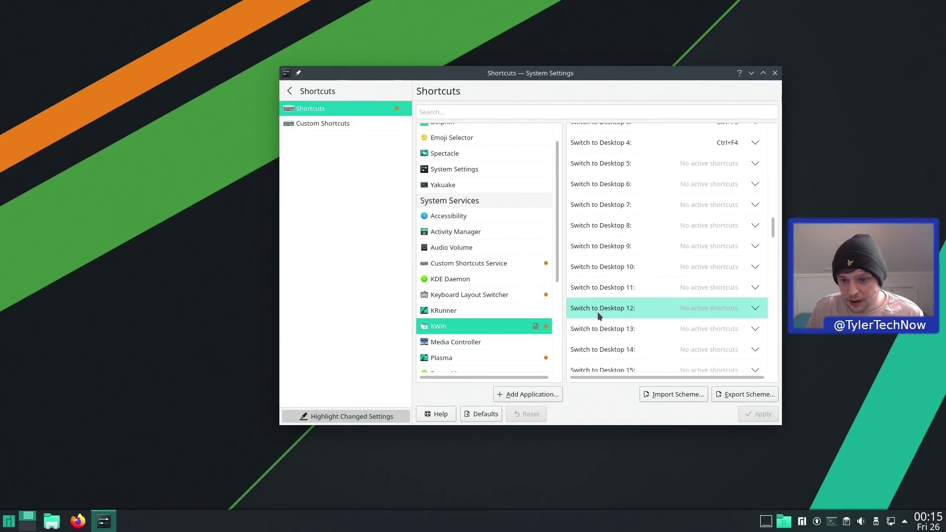
scroll(472, 320, down, 2)
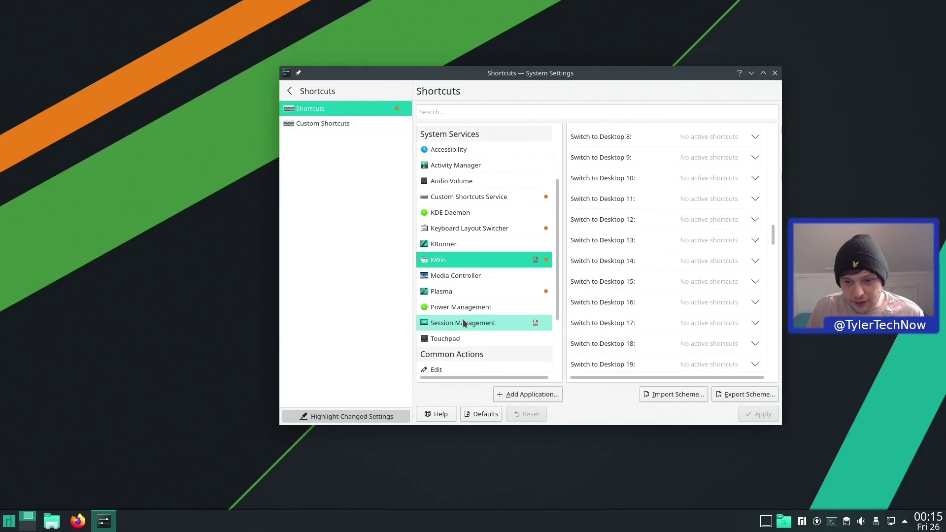
- Show Plasma's shortcuts and try Walk through activities with Meta+Tab
click(462, 290)
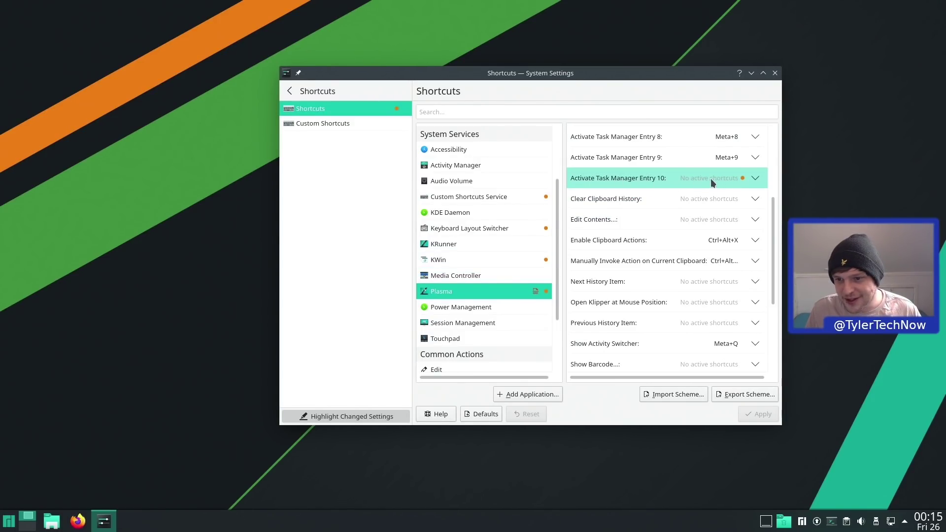
scroll(712, 193, down, 5)
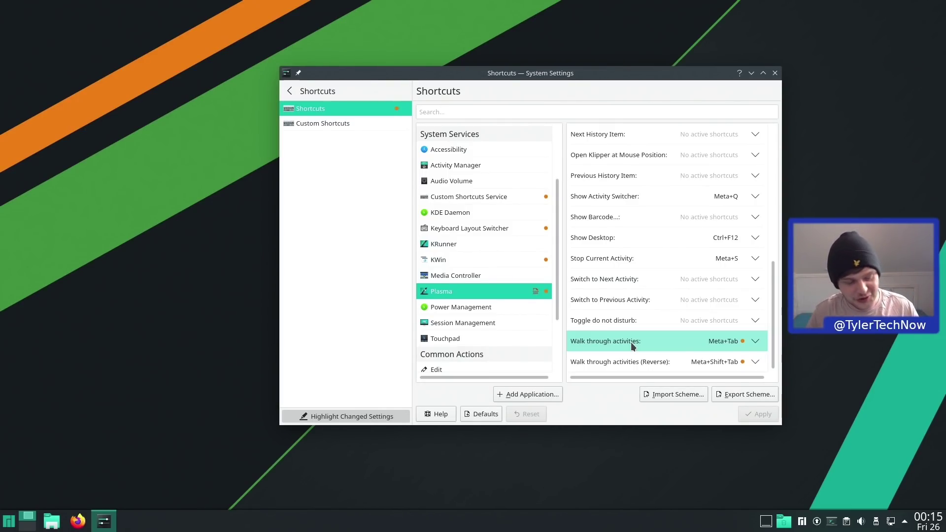
key(super+Tab)
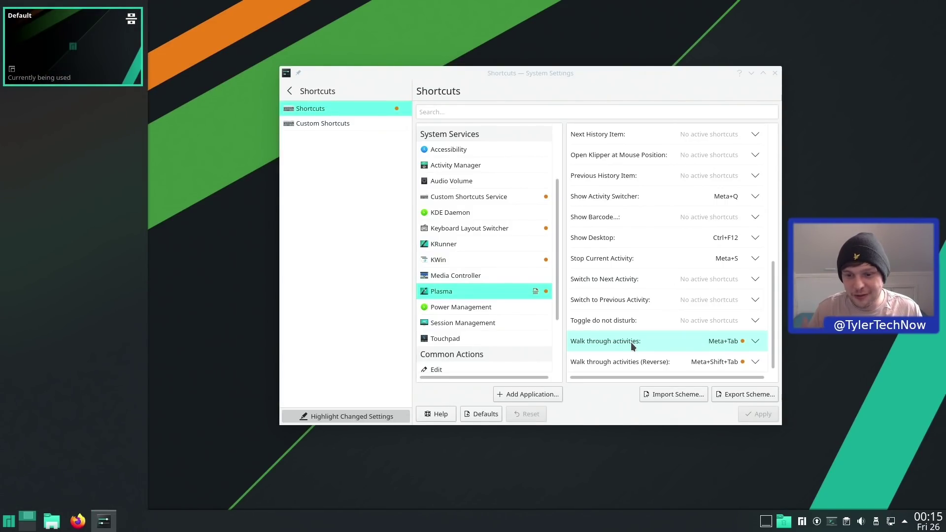
scroll(507, 322, down, 2)
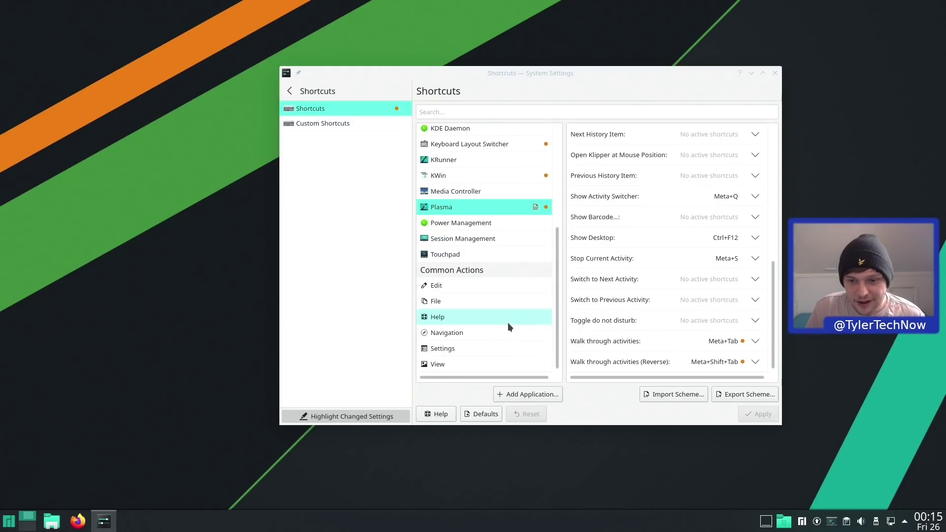
- Browse Startup and Shutdown's Background Services page, then open Desktop Session
click(290, 91)
click(335, 317)
mouse_move(461, 172)
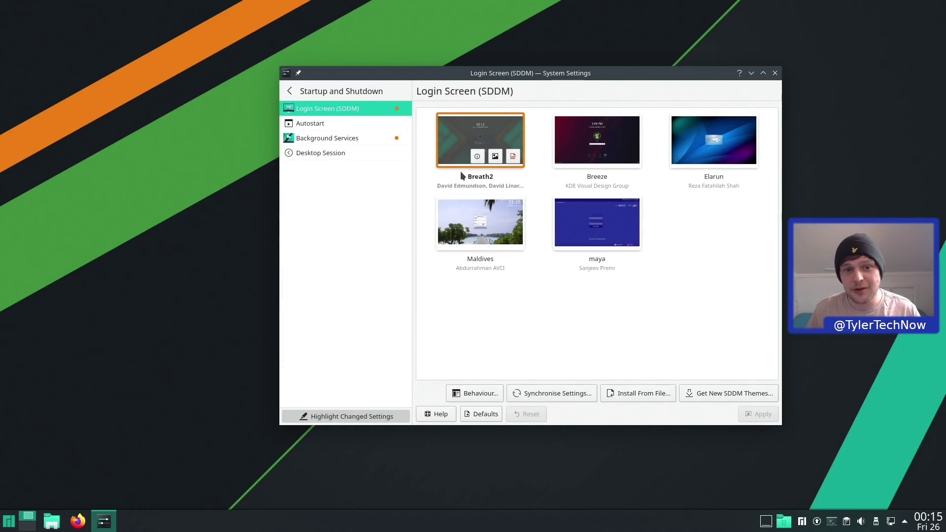
click(303, 140)
scroll(531, 208, down, 5)
scroll(531, 208, up, 3)
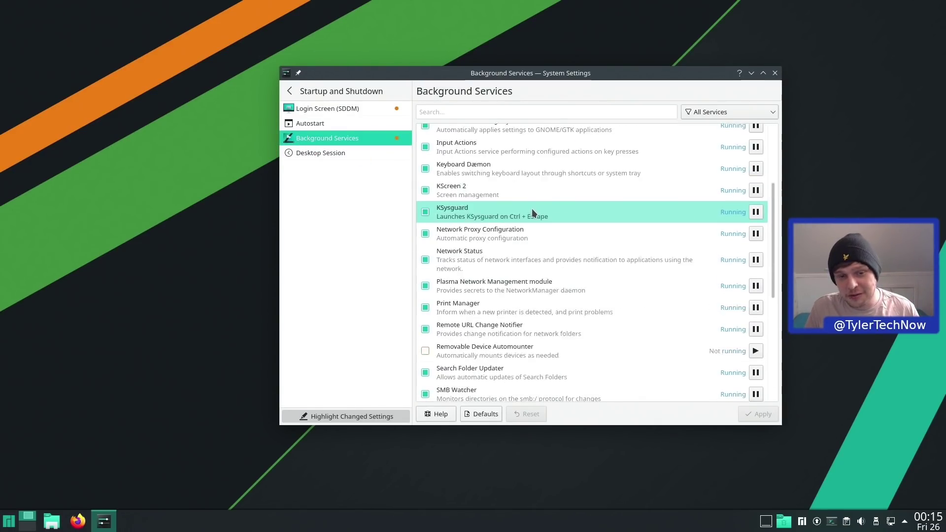
click(325, 150)
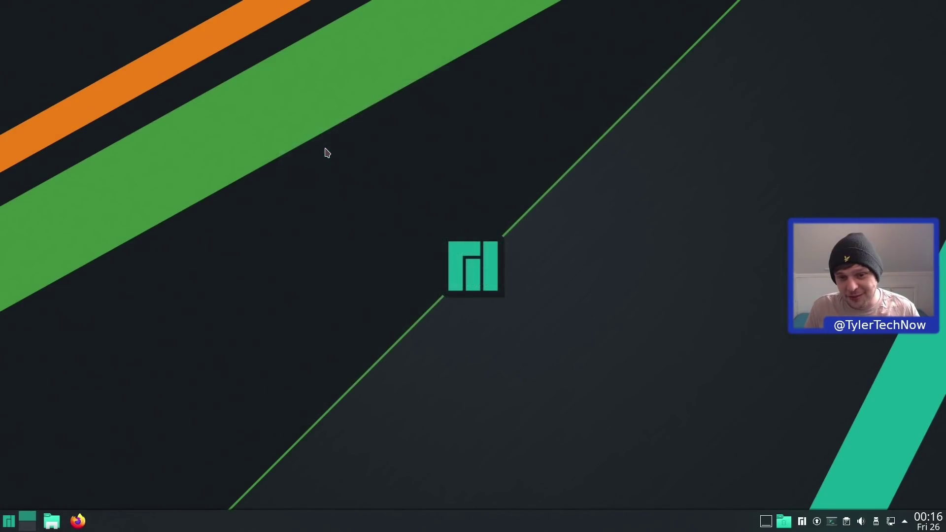
- Relaunch System Settings through KRunner with 'sys' and centre its window
key(alt+space)
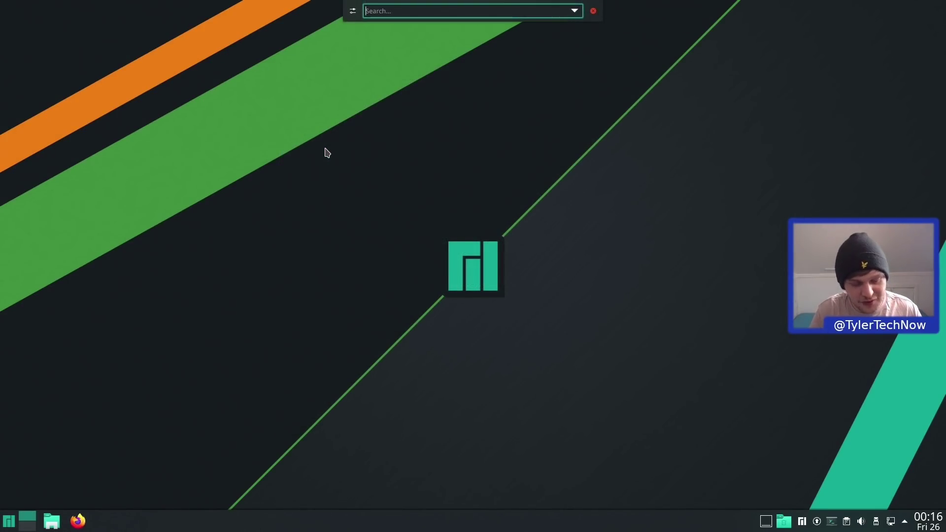
text(sys)
key(Return)
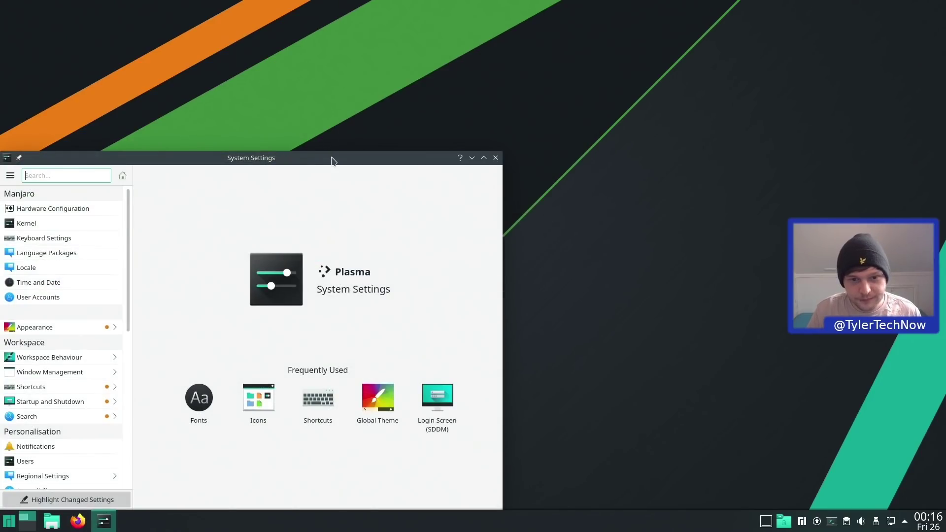
drag(332, 160, 553, 104)
scroll(304, 300, down, 1)
scroll(280, 271, down, 1)
- Set Desktop Session to start with an empty session at login and apply it
text(desk)
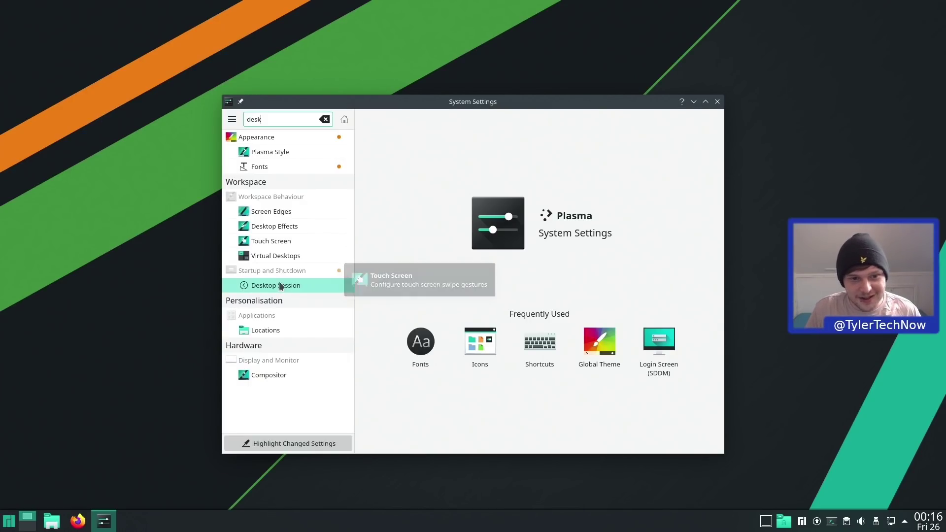
click(295, 283)
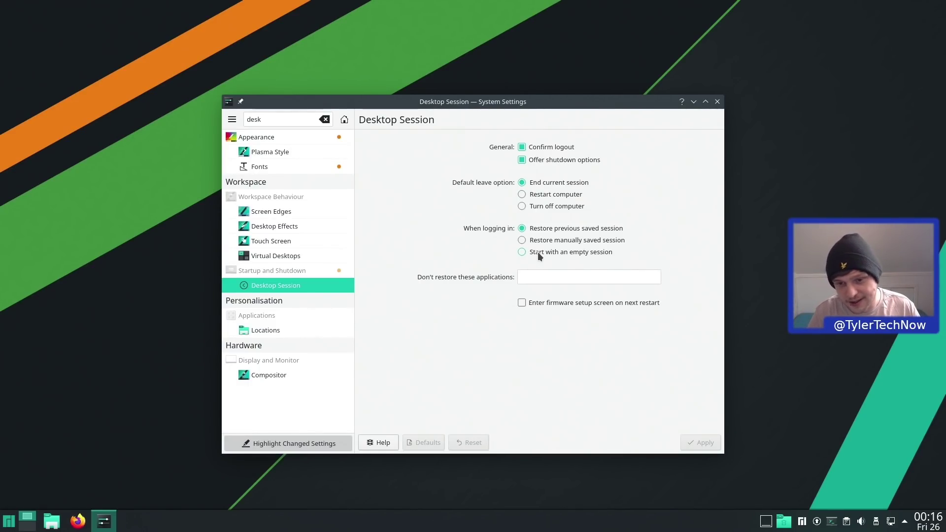
click(537, 252)
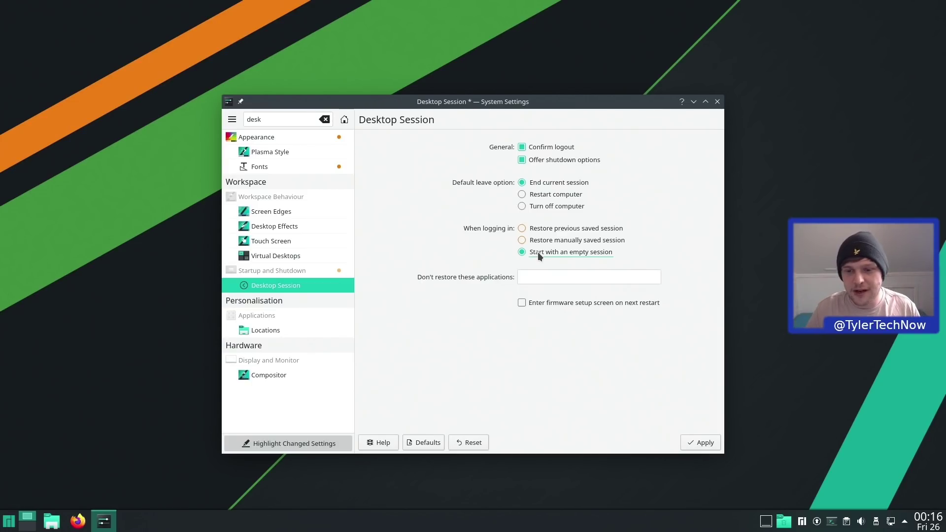
click(701, 444)
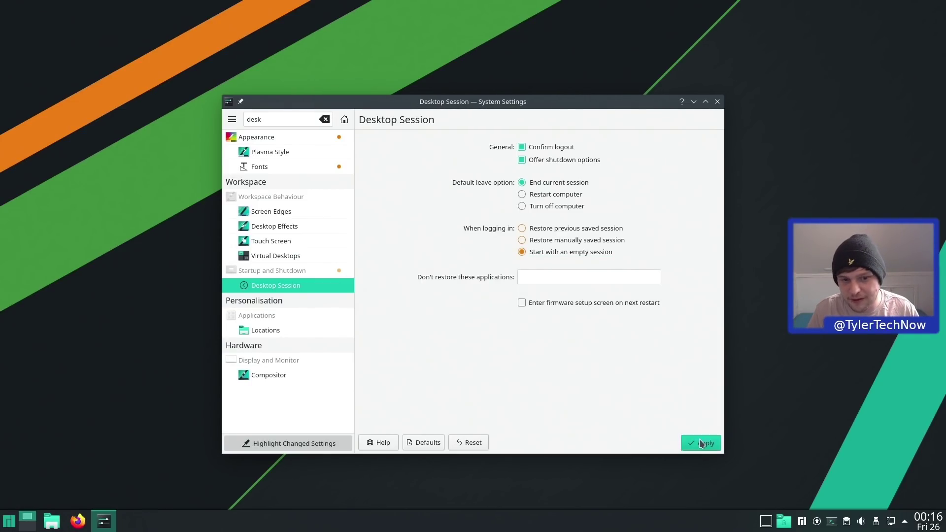
- Clear the search filter and open the Search settings from the full category list
click(325, 119)
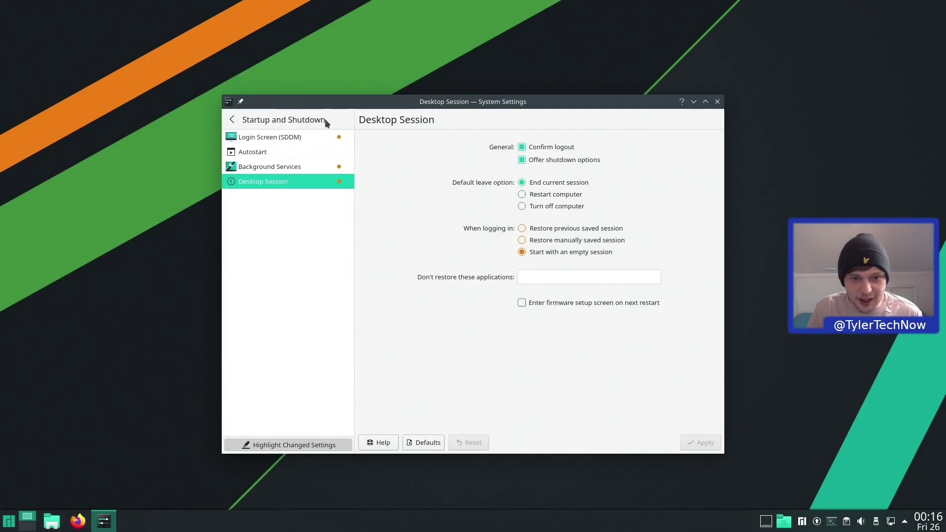
click(231, 120)
scroll(306, 270, down, 2)
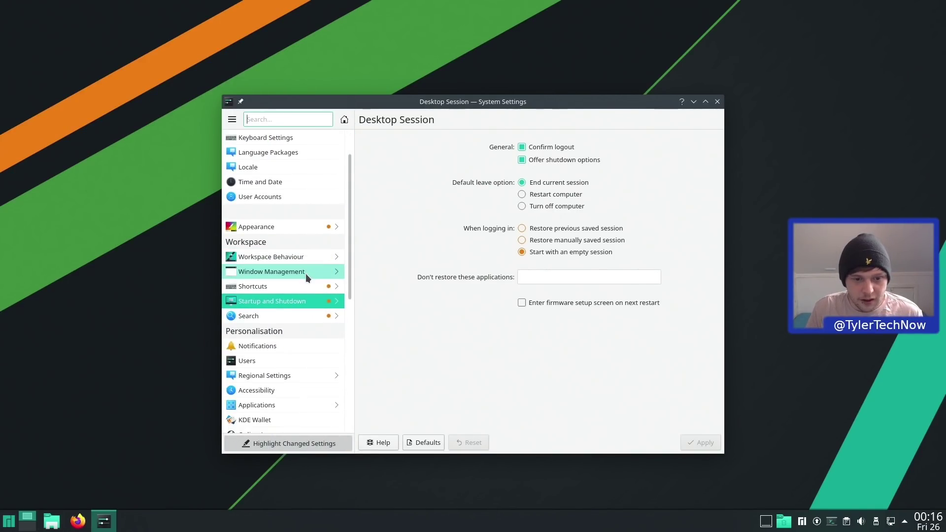
click(285, 317)
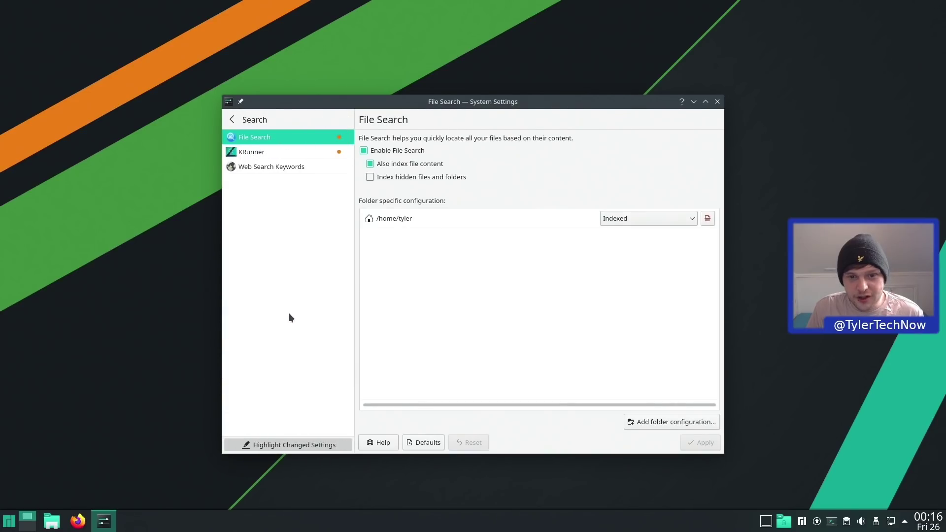
- Set KRunner's Position on screen to Centre and apply
click(312, 154)
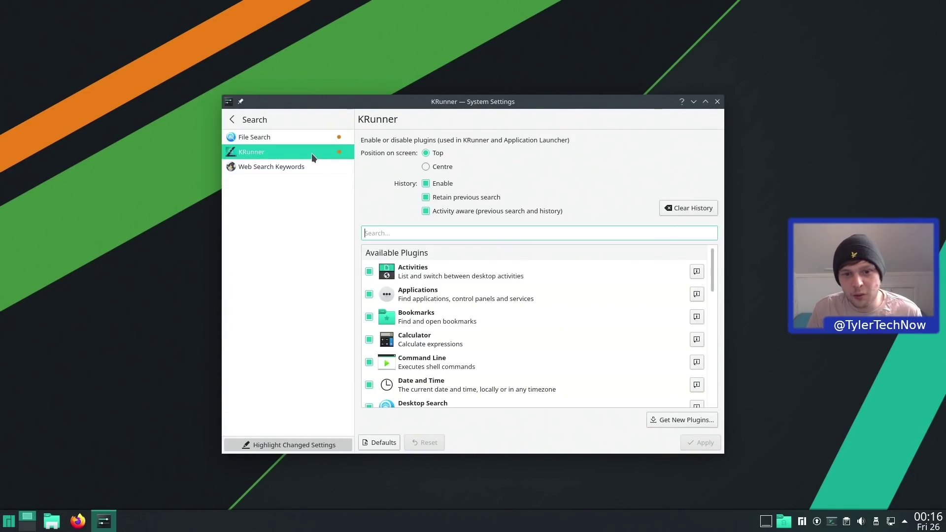
click(425, 167)
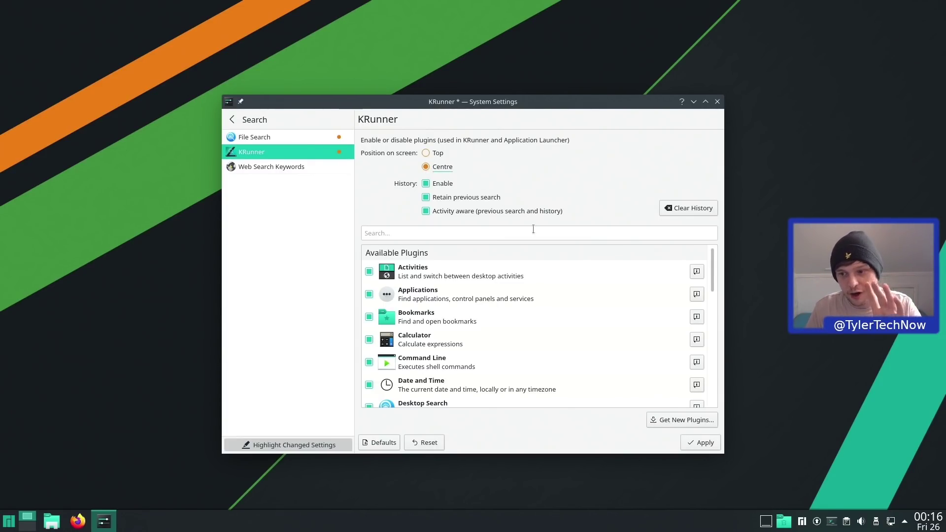
click(703, 442)
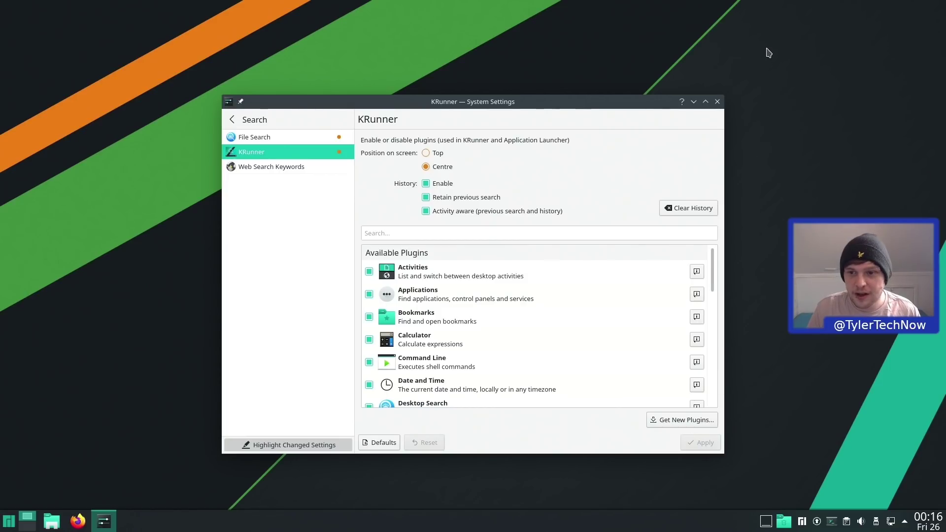
- Test the centred KRunner with Alt+Space, then return to the main category list
click(693, 102)
key(alt+space)
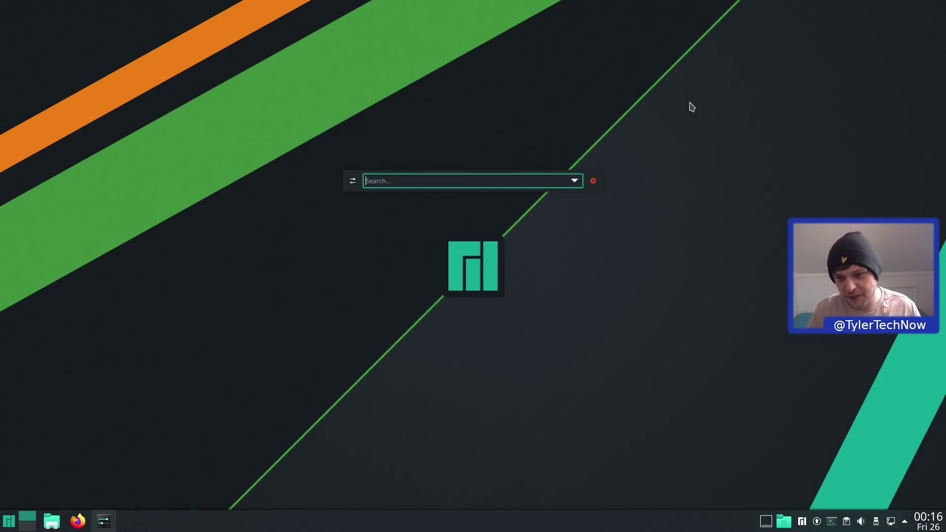
key(Escape)
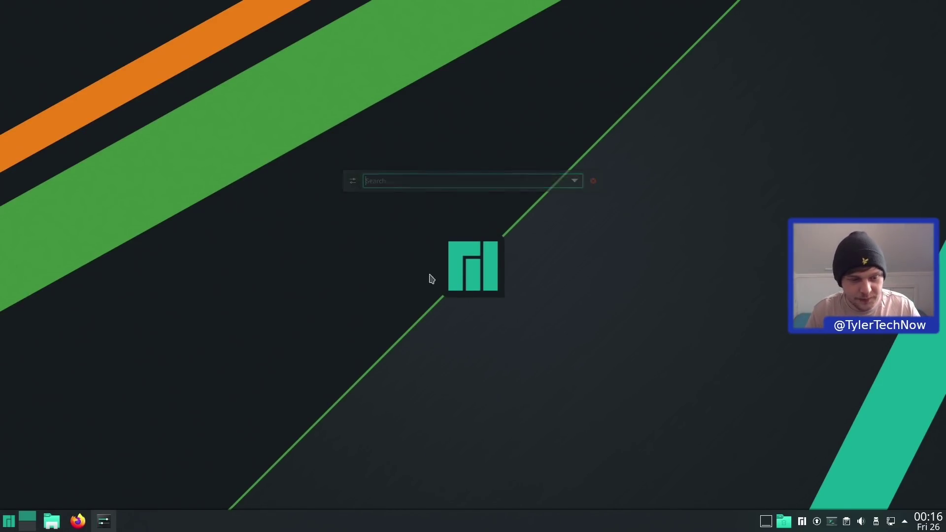
click(105, 522)
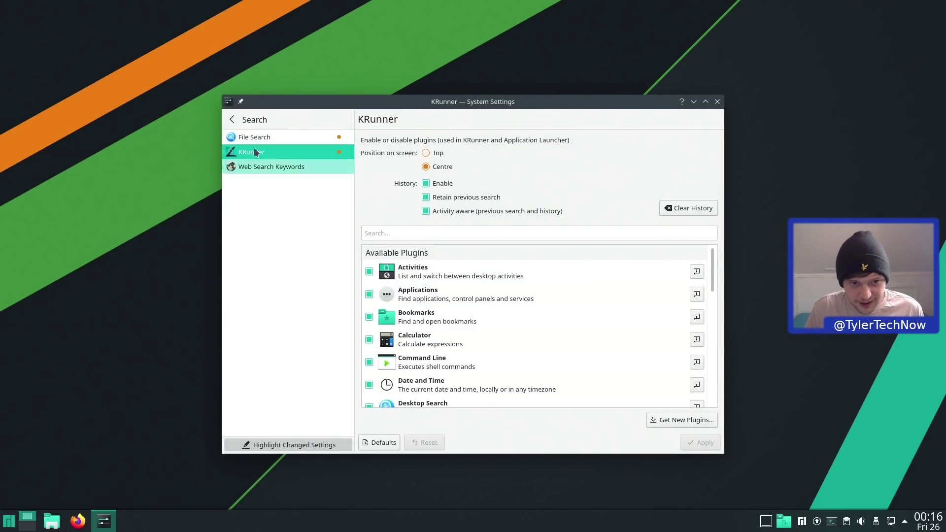
click(232, 119)
scroll(326, 262, down, 9)
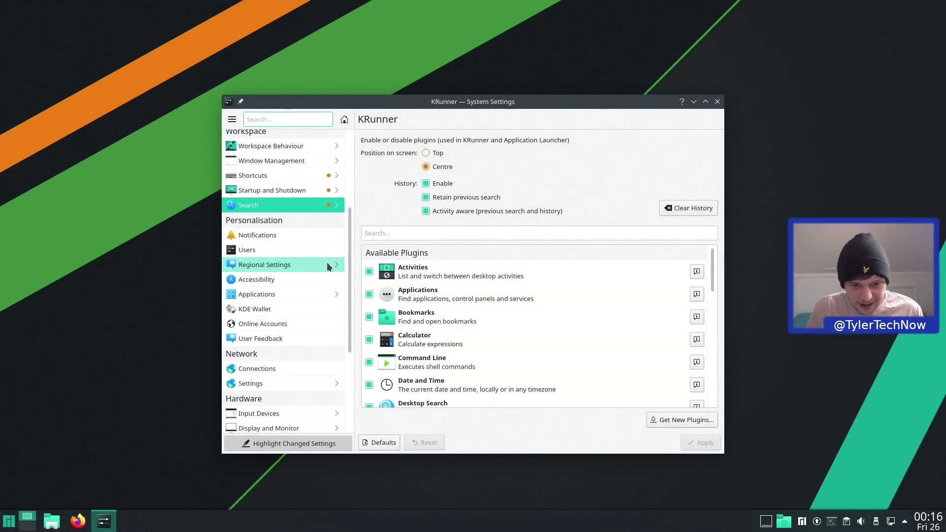
scroll(326, 267, up, 8)
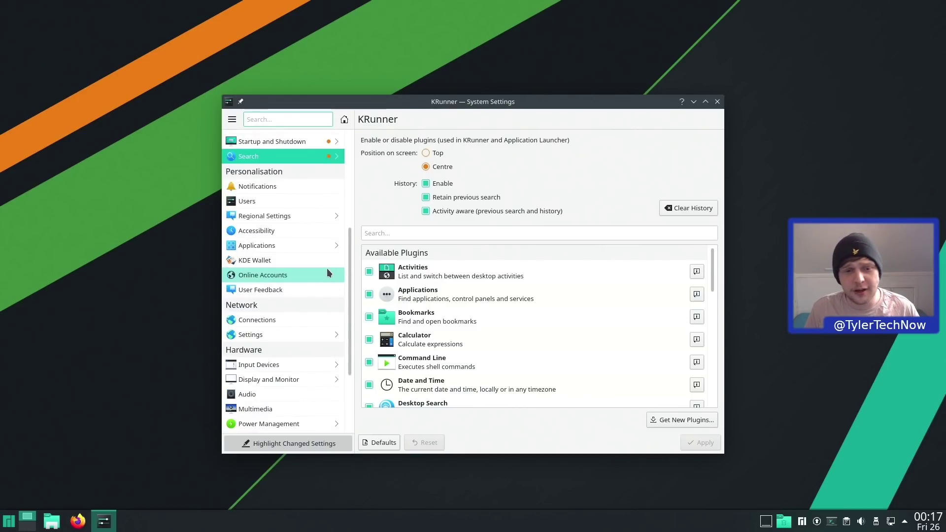
scroll(284, 229, up, 2)
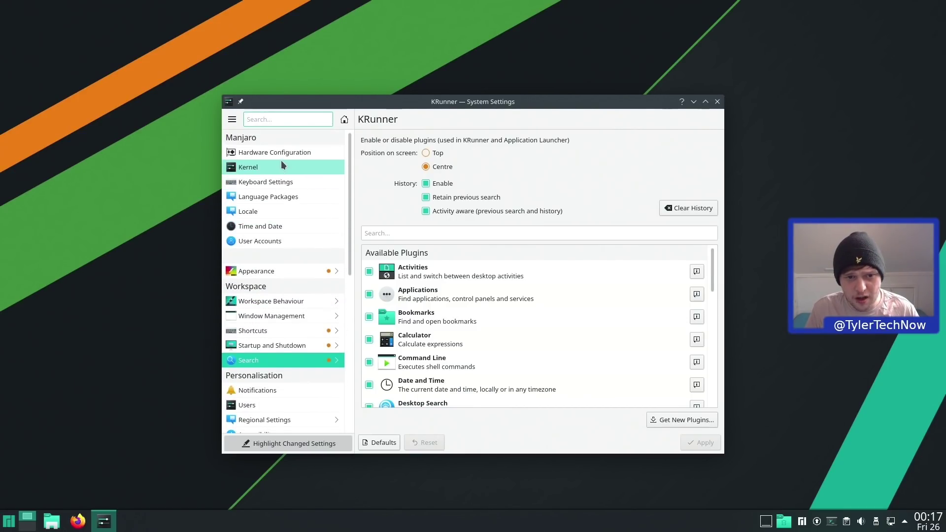
- Search settings for 'firewall', then copy 'plasma-firewall' from the forum solution post
text(firewall)
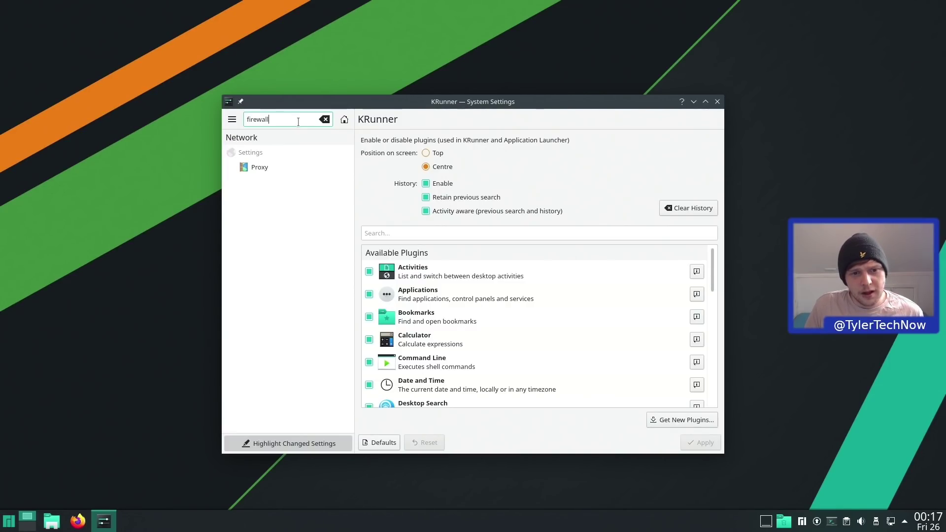
click(256, 167)
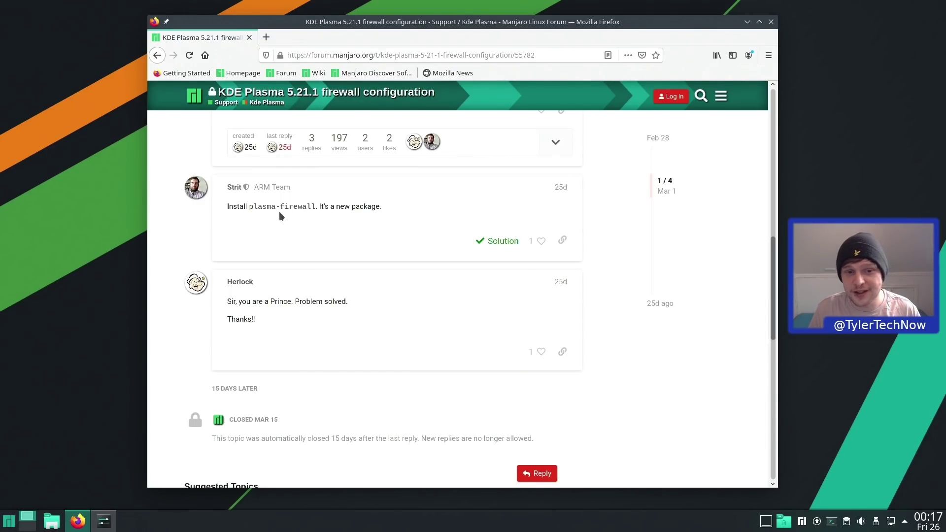
drag(253, 206, 325, 202)
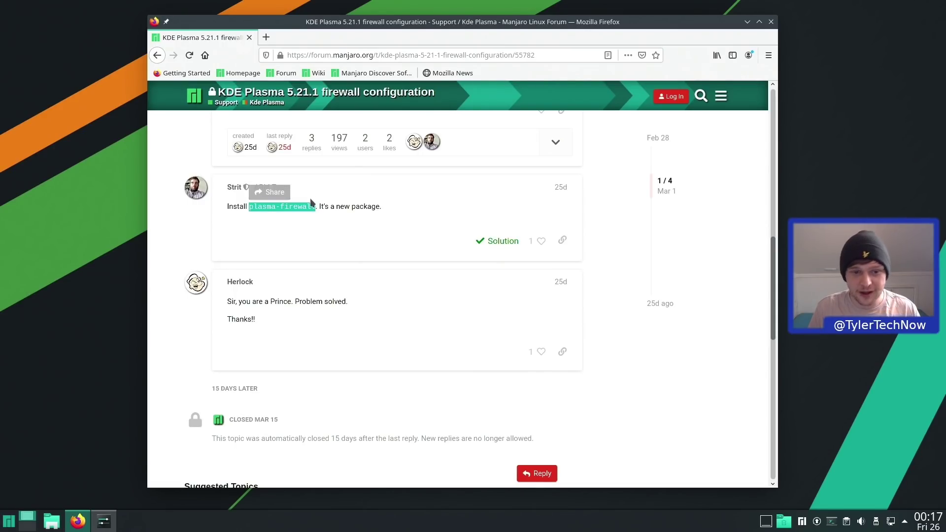
right_click(296, 208)
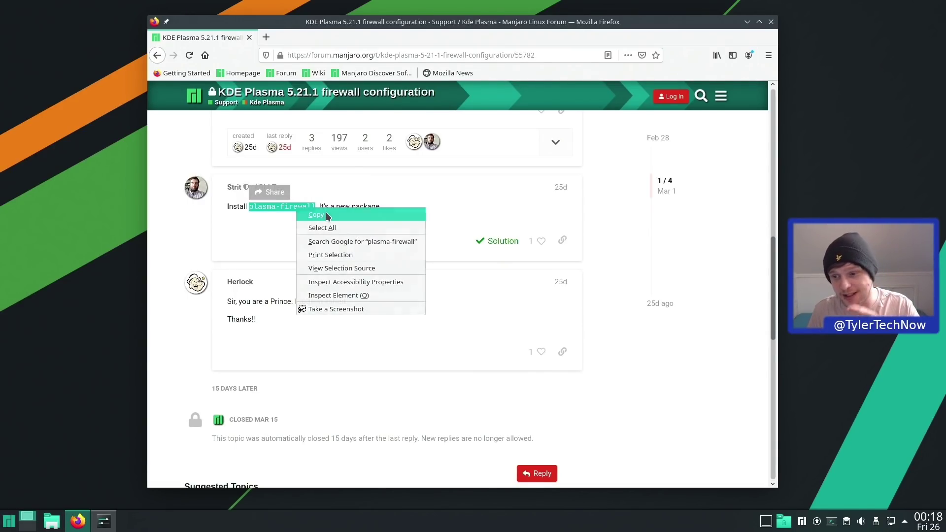
click(326, 215)
key(ctrl+alt+t)
- Install plasma-firewall with 'sudo pacman -S plasma-firewall', then bring System Settings back
text(sudo pacman)
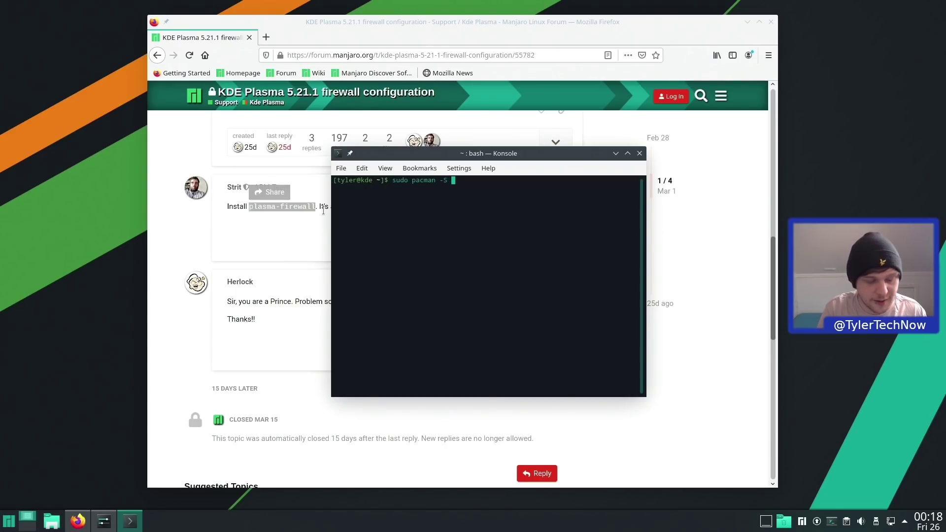
text( -S)
key(ctrl+shift+v)
key(Return)
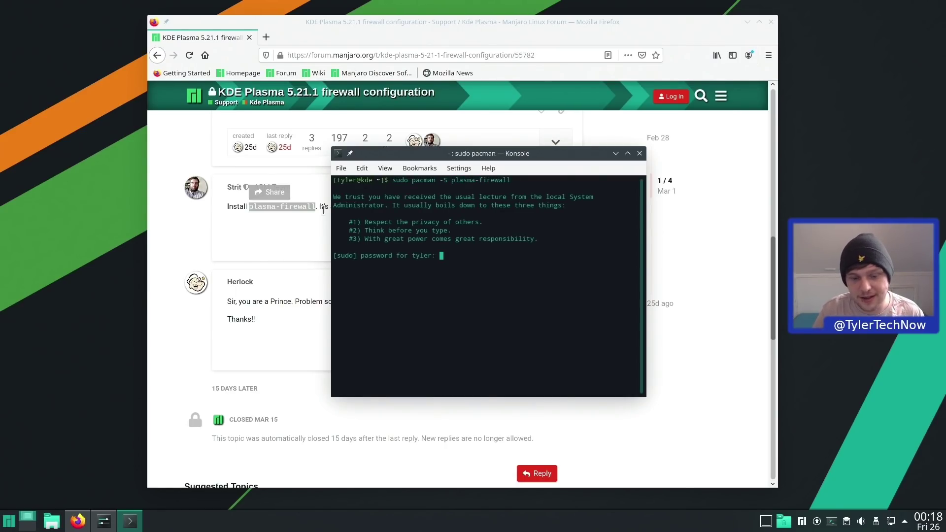
key(Return)
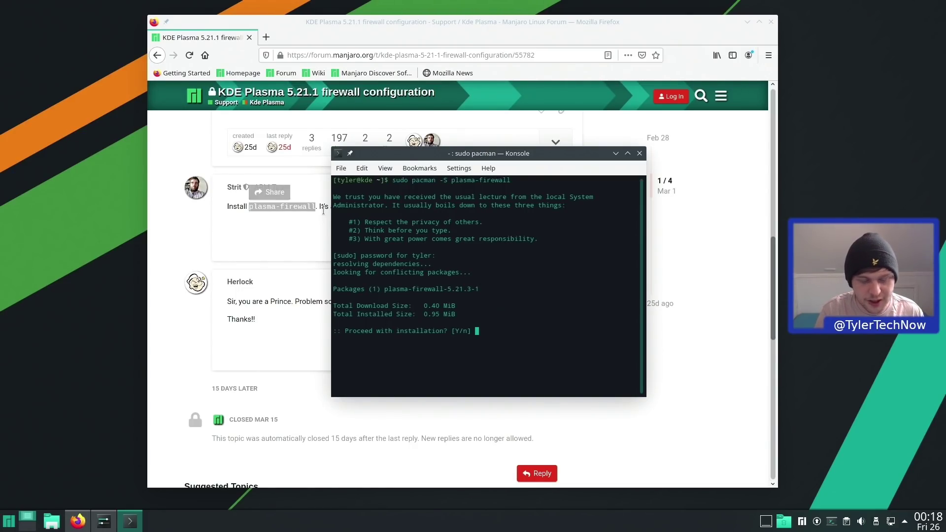
key(Return)
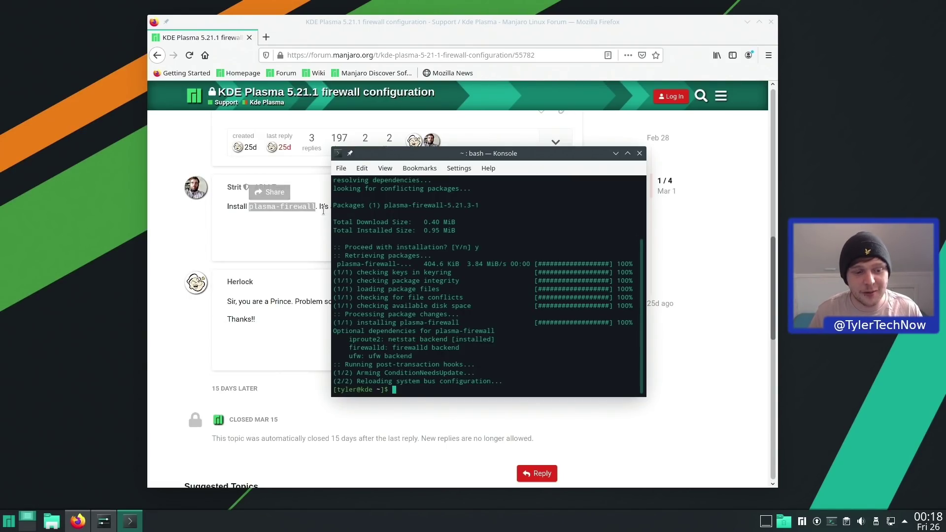
click(107, 518)
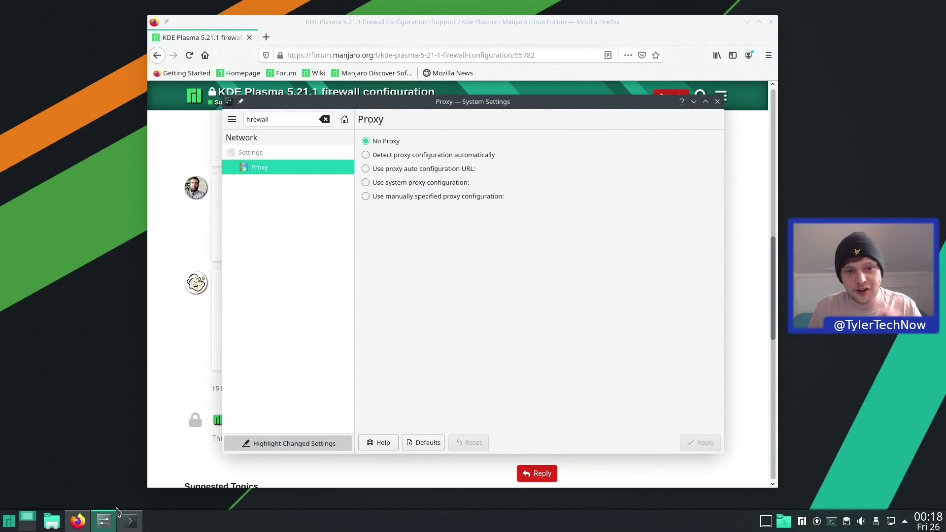
- Restart System Settings from KRunner and open the Firewall module via a 'firew' search
click(717, 102)
key(alt+space)
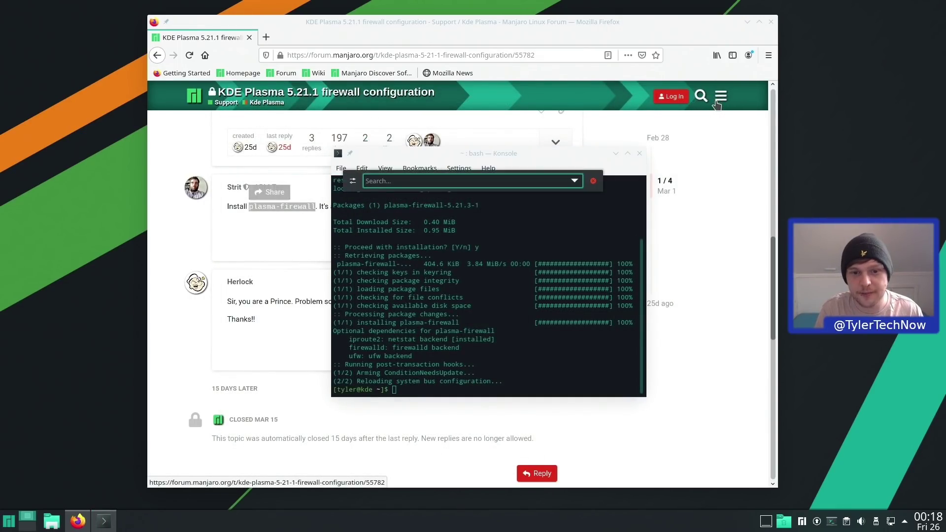
text(sys)
key(Return)
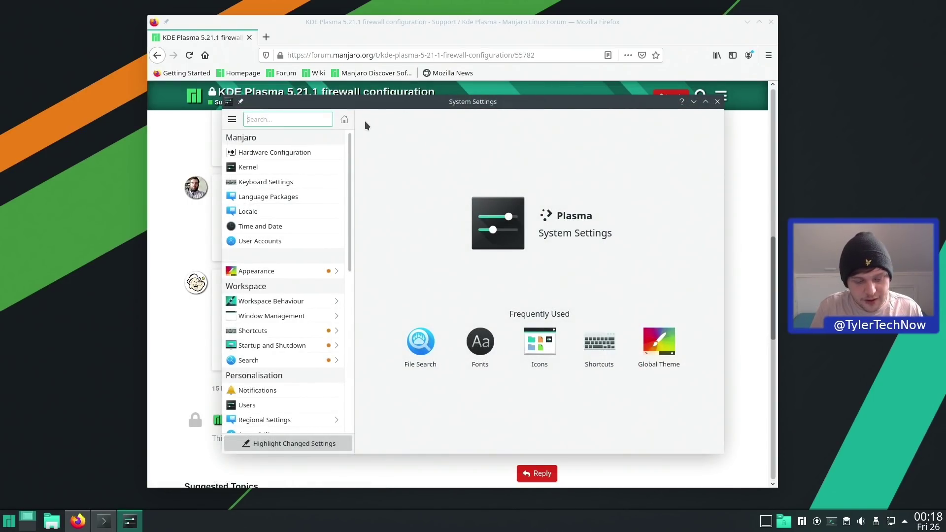
text(firew)
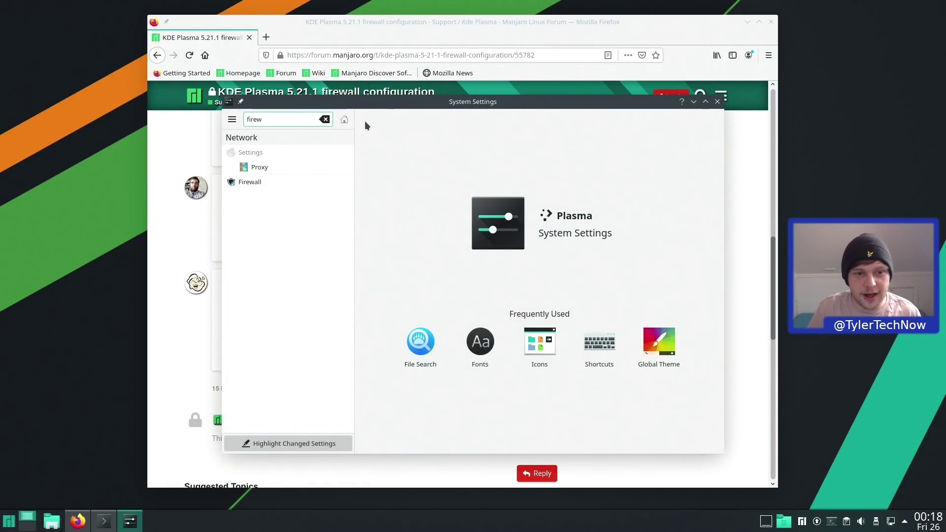
click(281, 182)
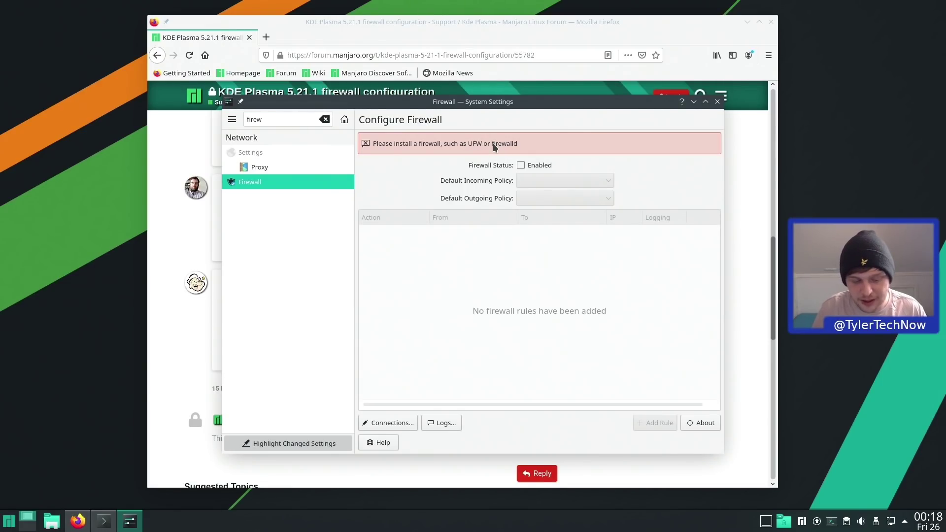
- Install firewalld and its dependencies with 'sudo pacman -S firewalld', then close the terminal
key(ctrl+alt+t)
text(sudo )
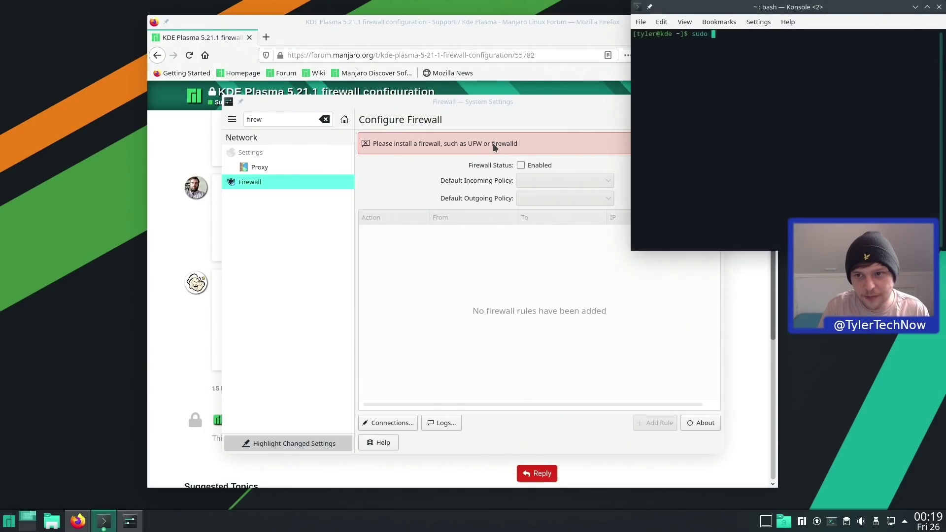
text(pacman -S fir)
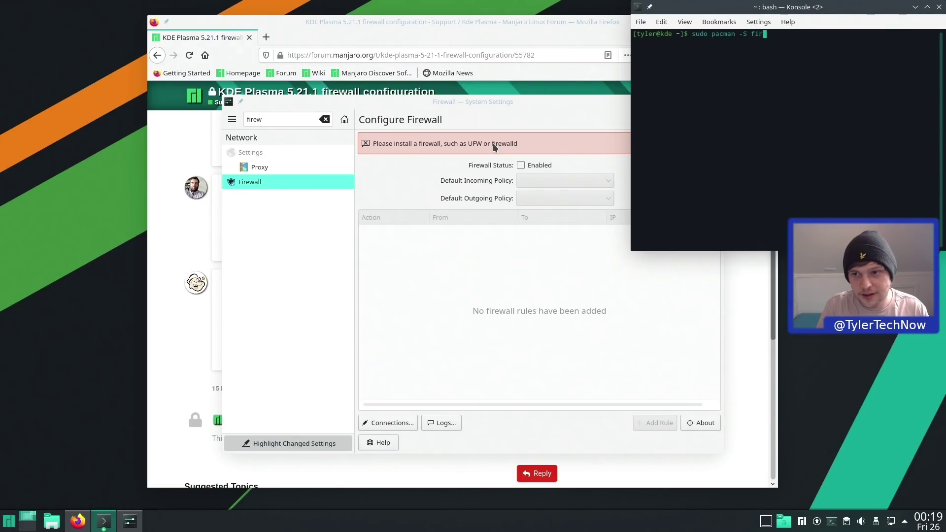
text(ewalld)
key(Return)
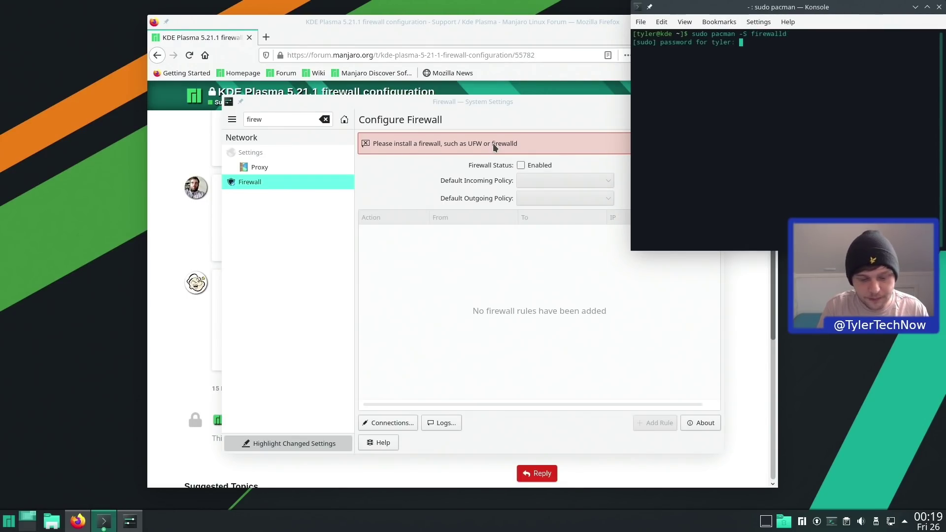
key(Return)
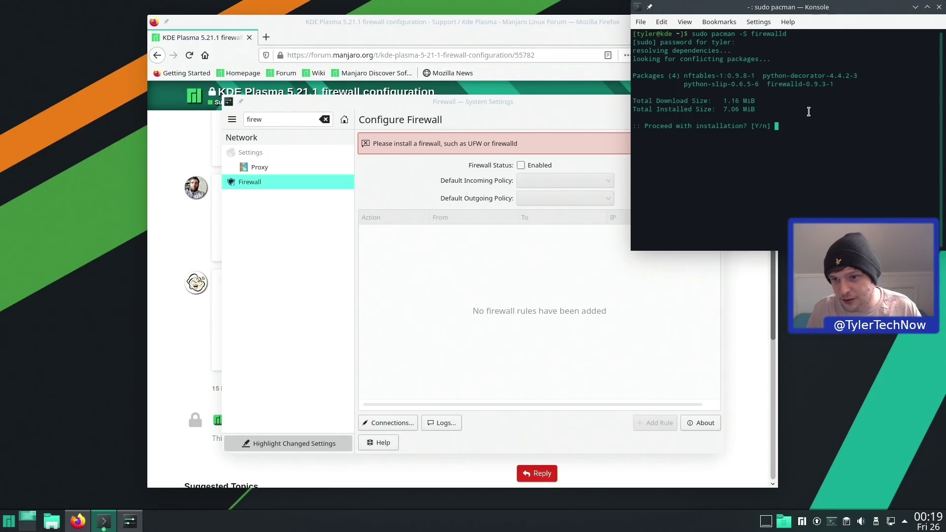
key(Return)
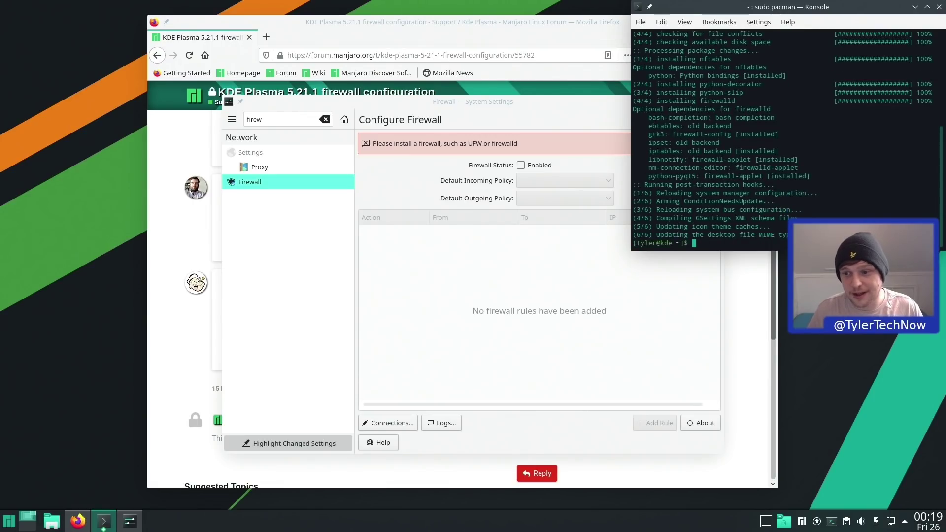
click(939, 6)
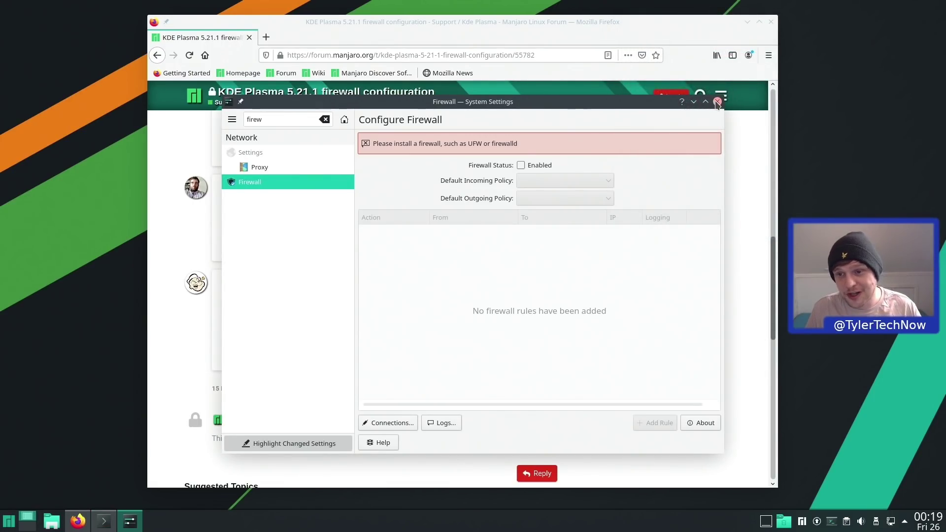
- Reopen the Firewall module from a KRunner 'firewall' search and close the Firefox forum window
click(716, 102)
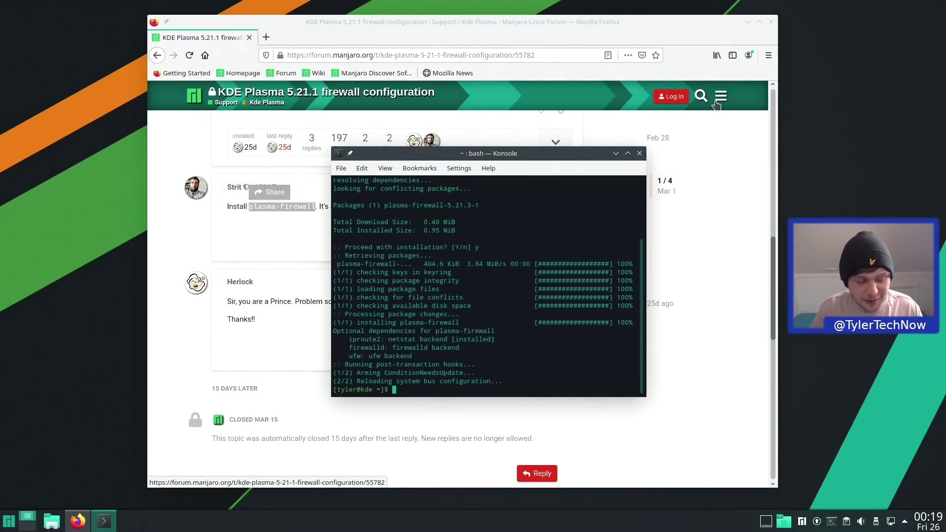
key(alt+space)
text(sys)
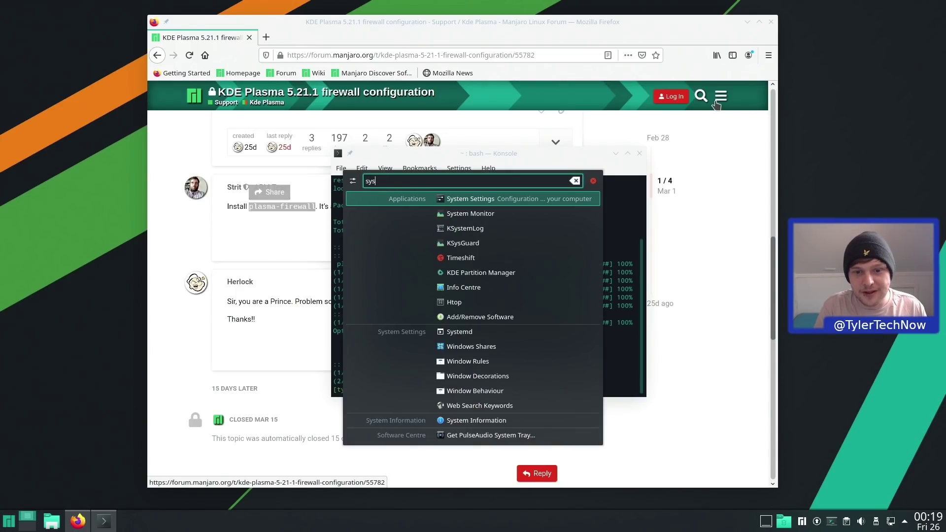
key(BackSpace)
key(BackSpace)
key(BackSpace)
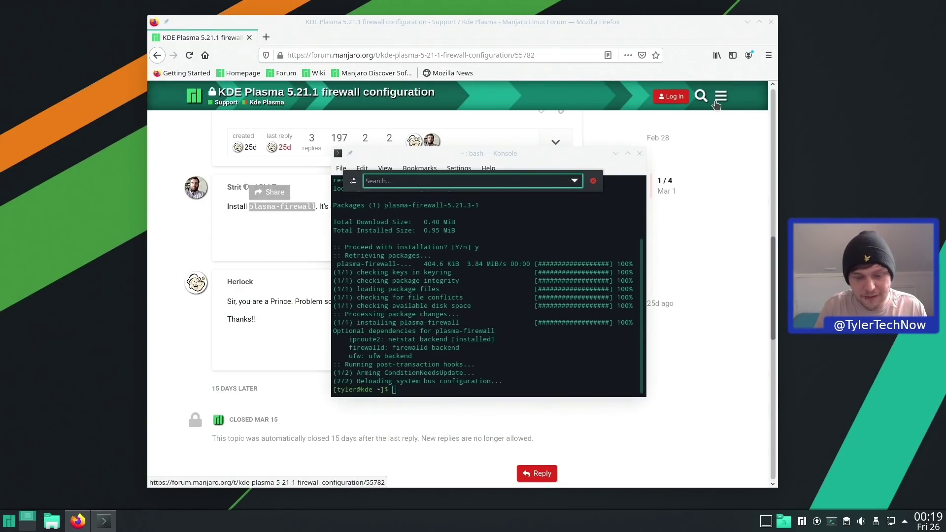
text(firewall)
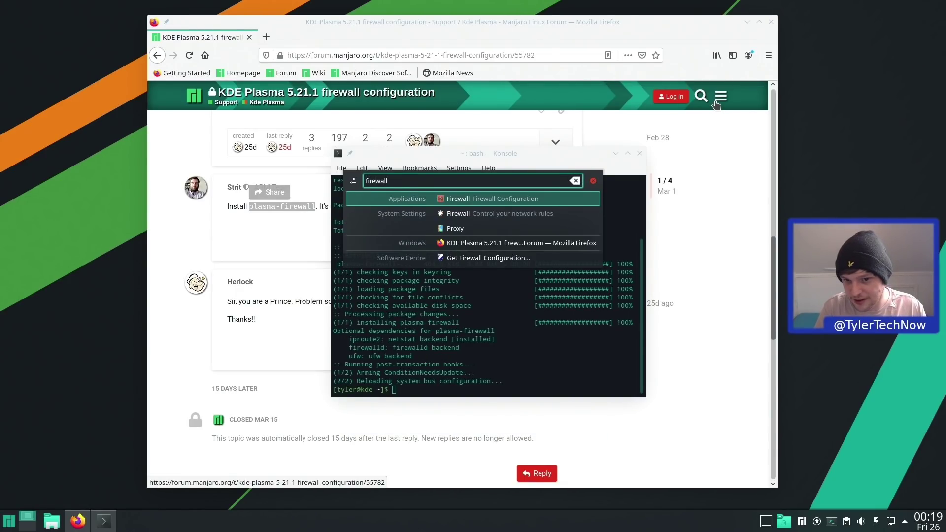
key(Down)
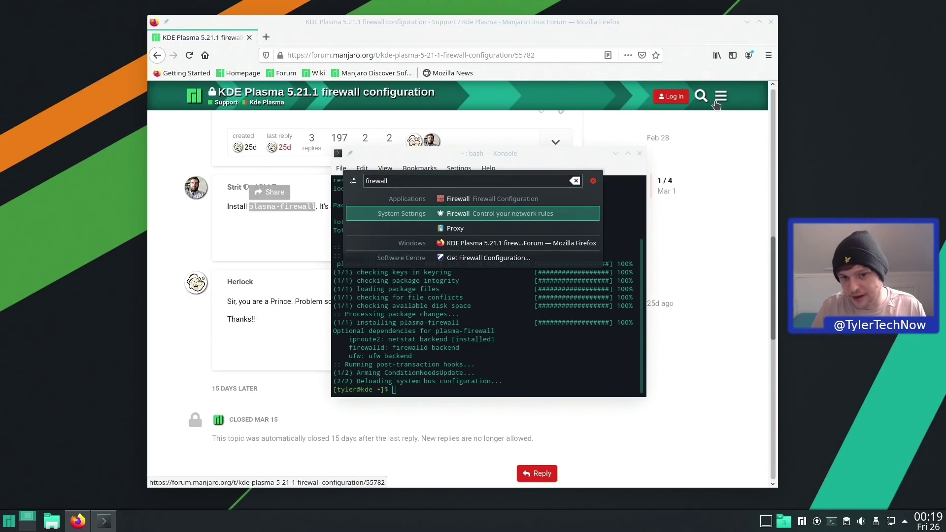
key(Return)
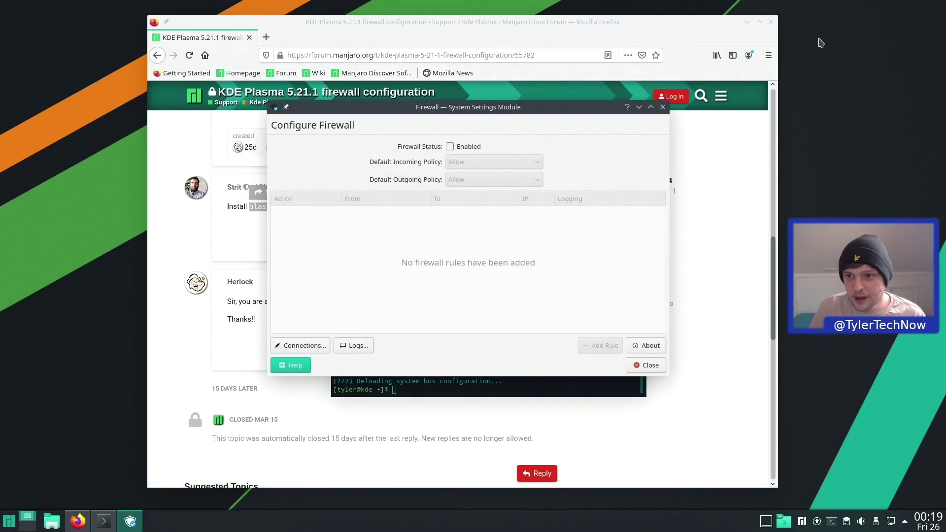
click(759, 21)
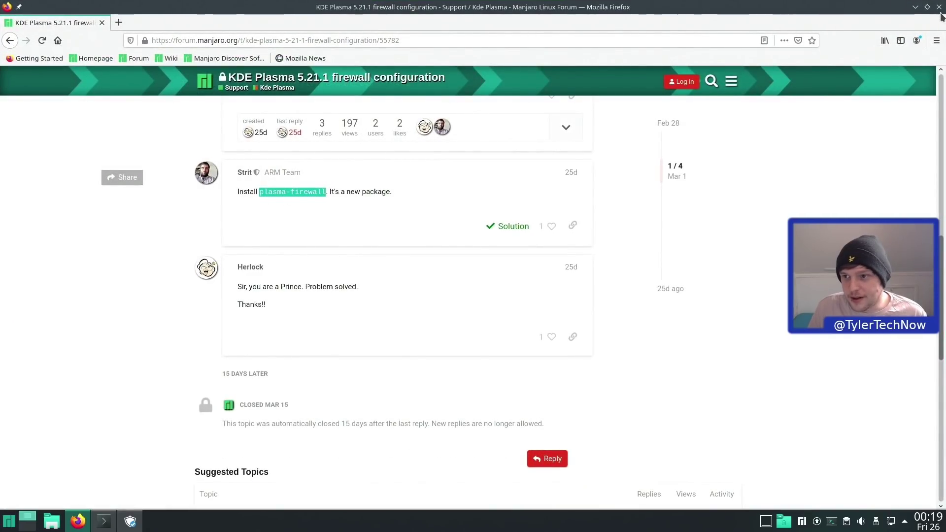
click(939, 7)
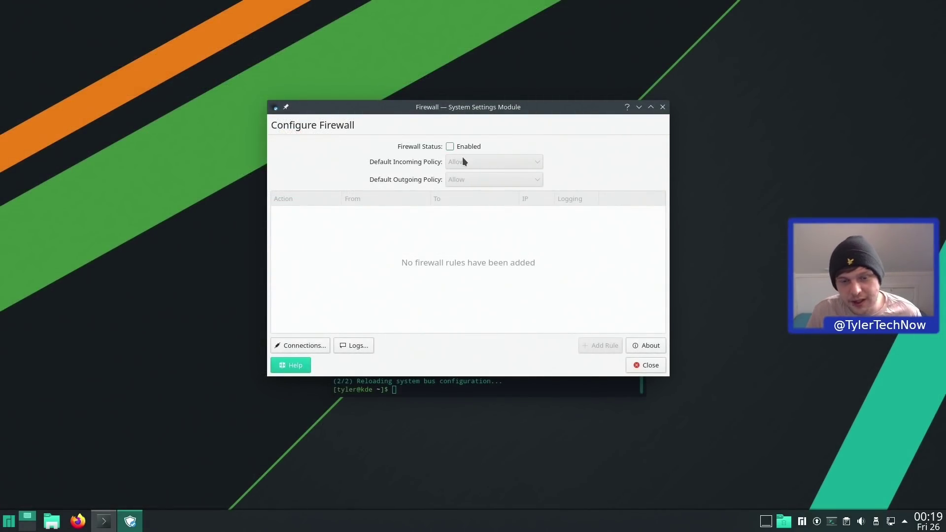
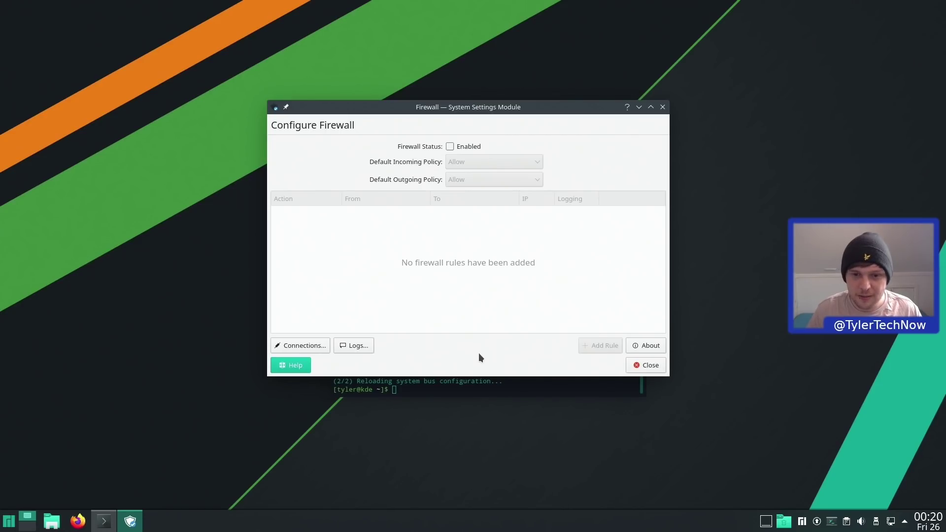
- Close the Configure Firewall window to return to Dolphin's SSD folder
click(647, 365)
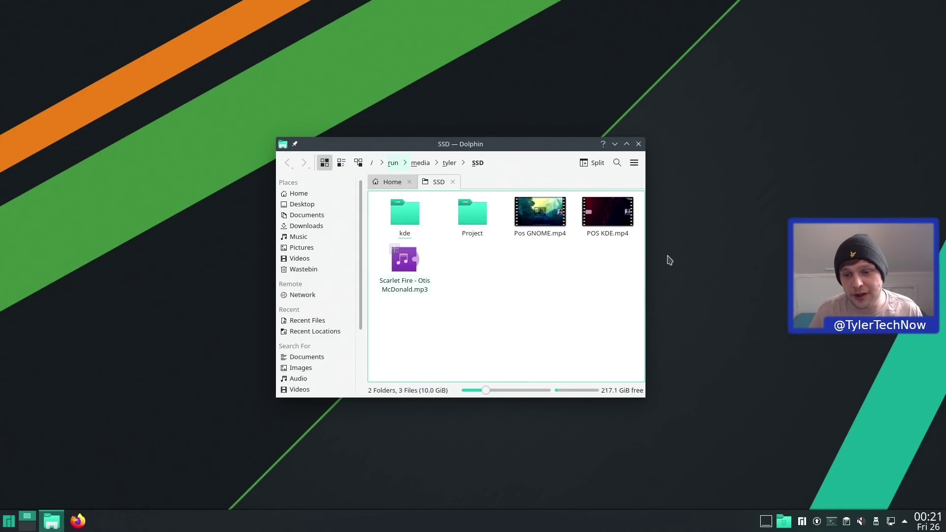
- Play Pos GNOME.mp4 in VLC, accept the privacy notice, skip ahead to the app grid, and quit
click(523, 223)
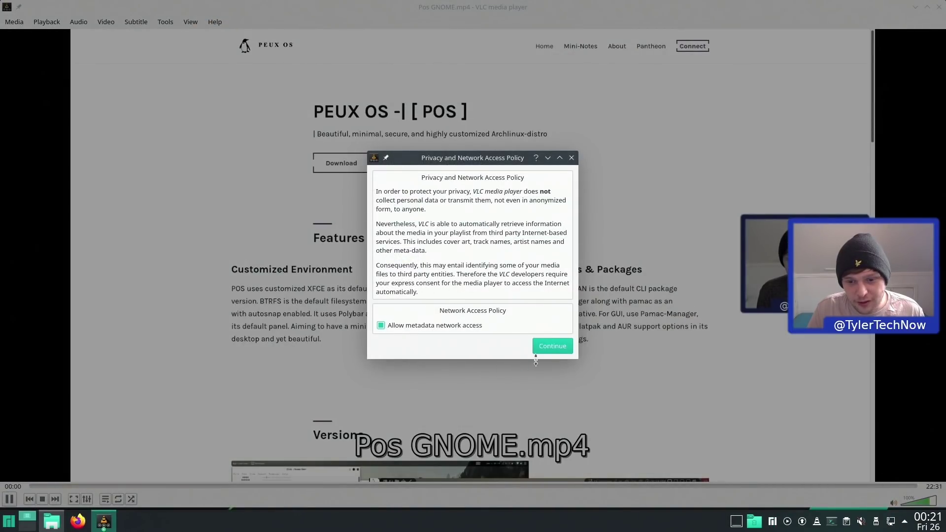
click(546, 347)
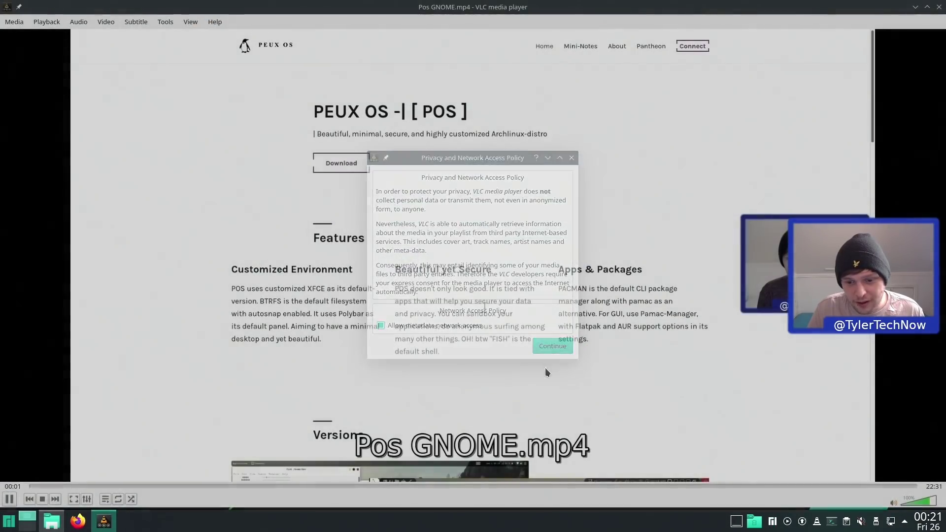
drag(524, 486, 648, 486)
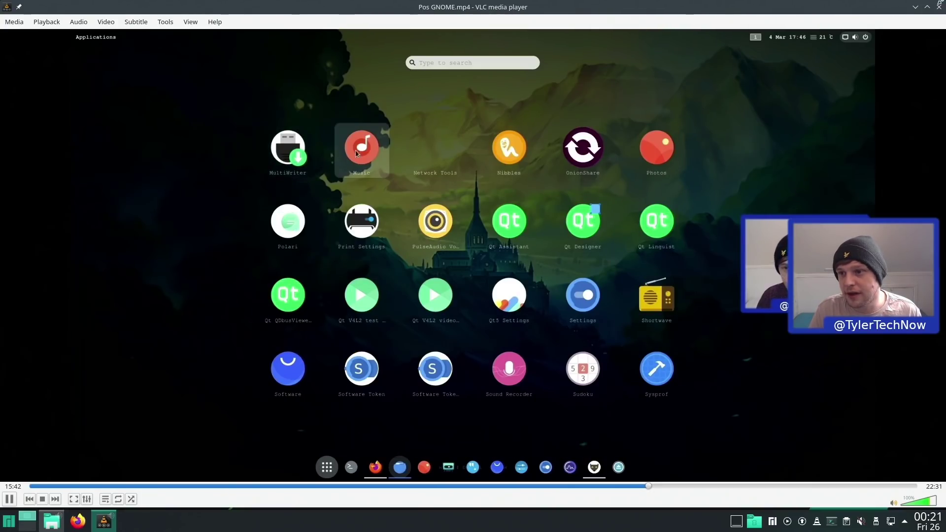
key(ctrl+q)
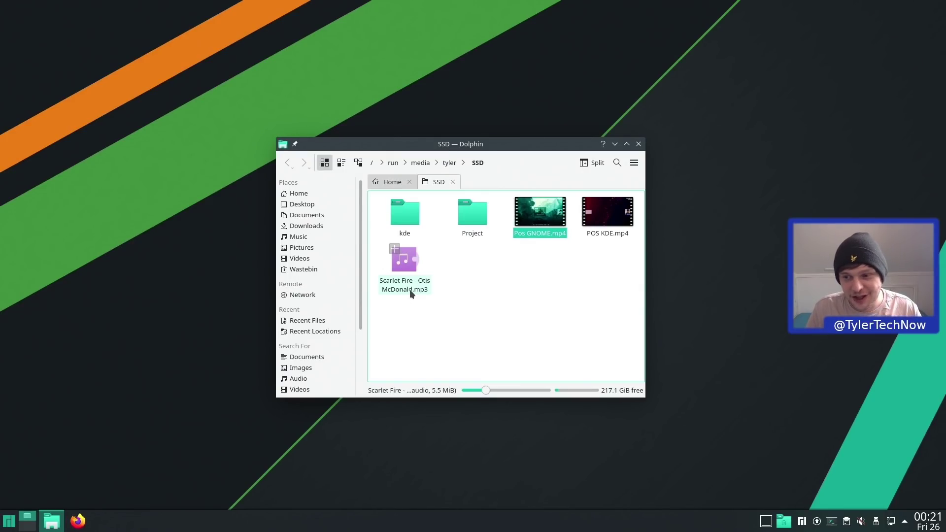
- Play the Scarlet Fire mp3 in VLC, then close the player
double_click(410, 289)
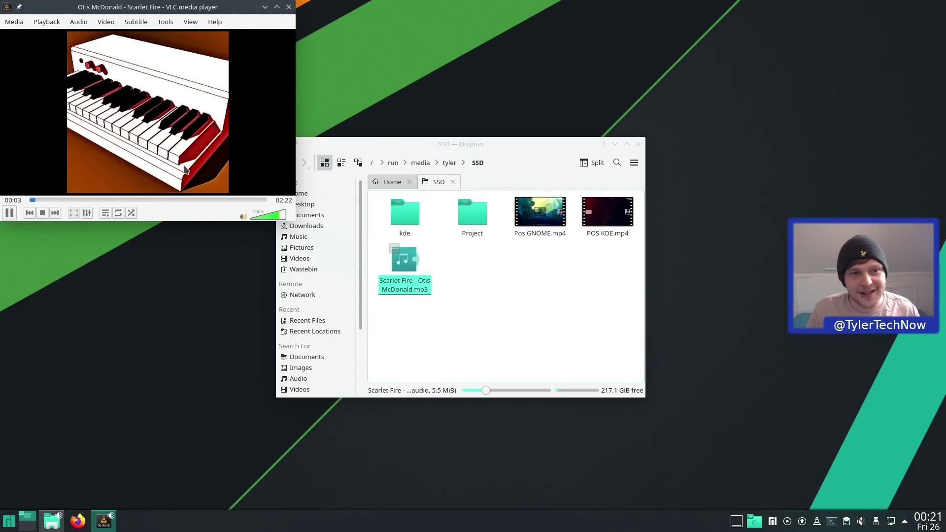
drag(97, 6, 415, 181)
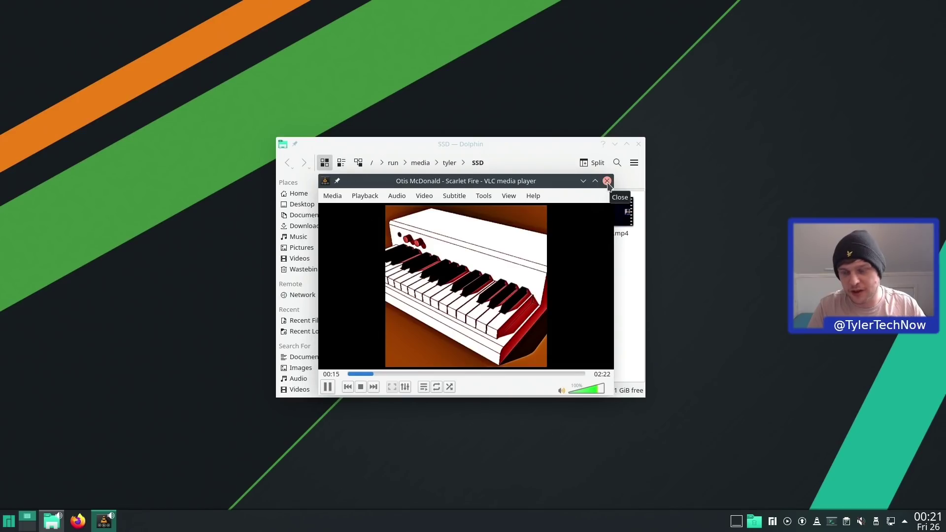
click(607, 180)
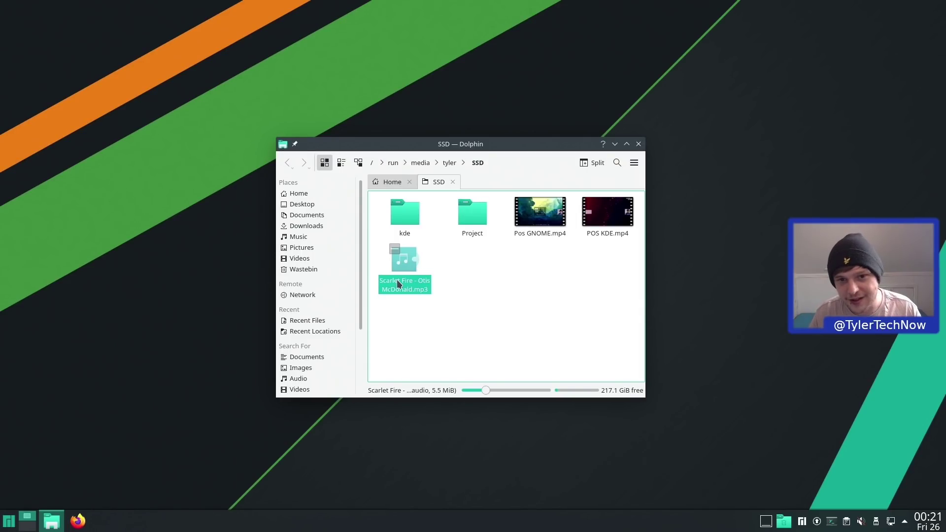
- Open File Associations via a KRunner 'defau' search and select the audio/mpeg type
key(alt+space)
text(defau)
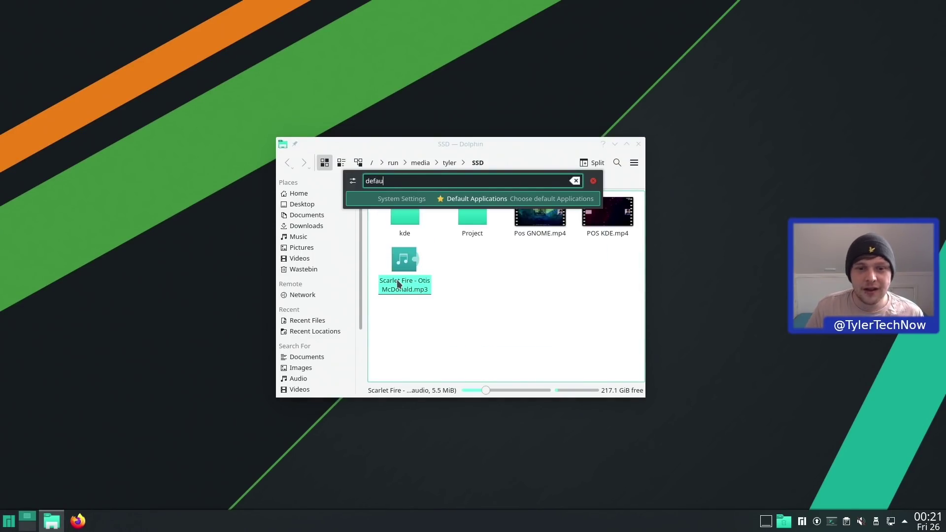
key(Return)
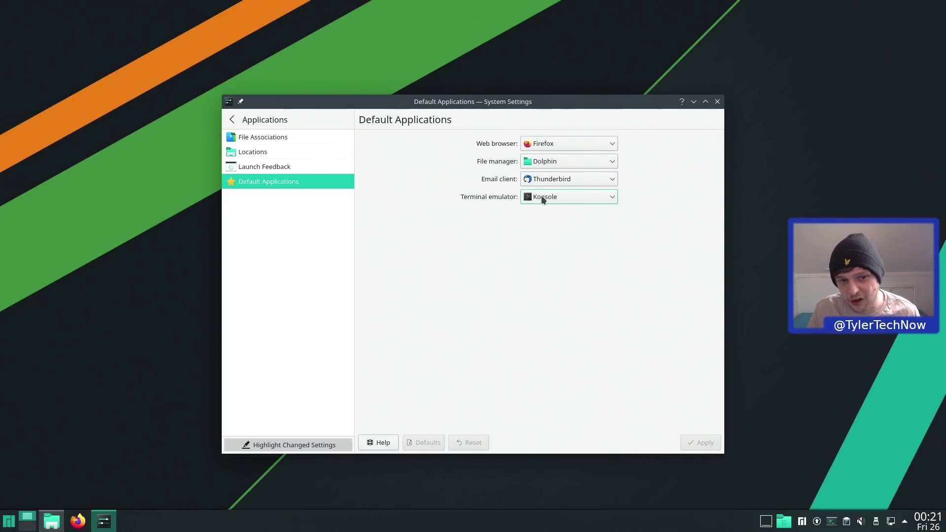
click(259, 138)
click(428, 143)
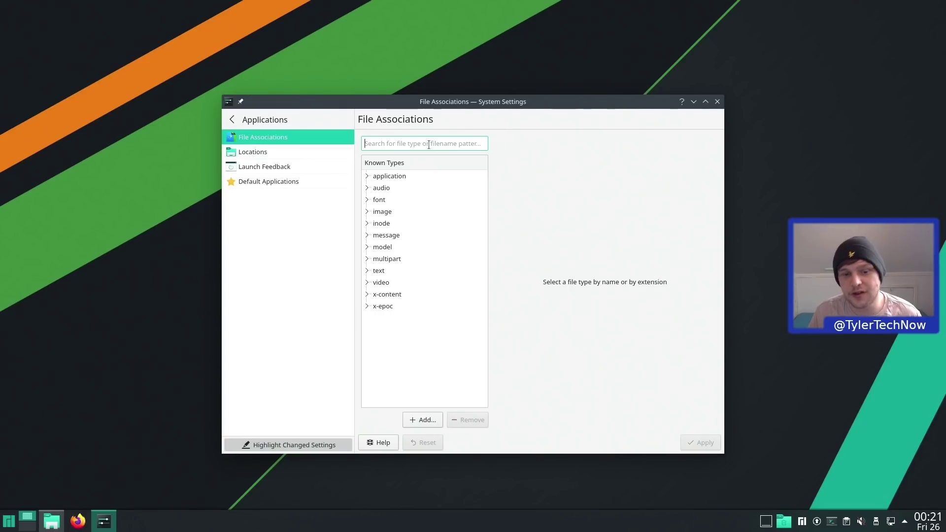
text(mp3)
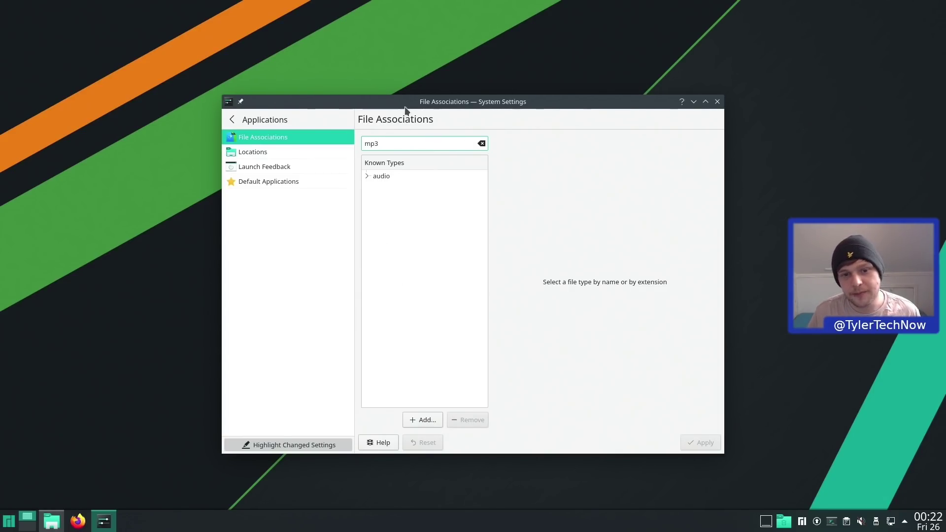
click(366, 175)
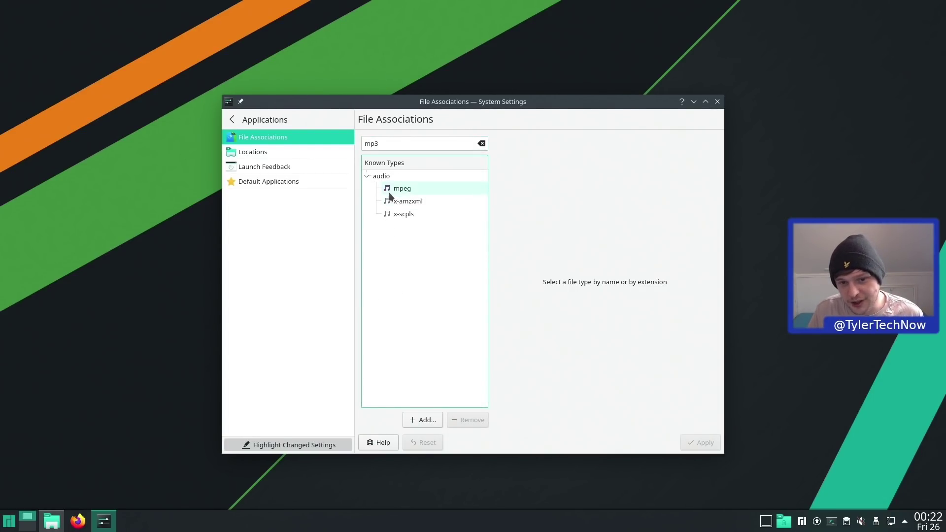
click(387, 190)
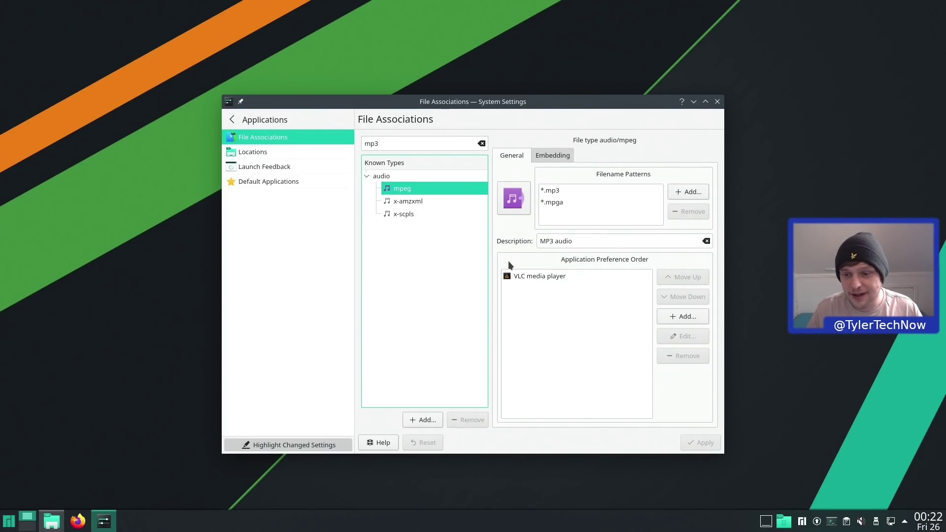
- Add Cantata as an MP3 application ahead of VLC, apply, and close System Settings
click(683, 316)
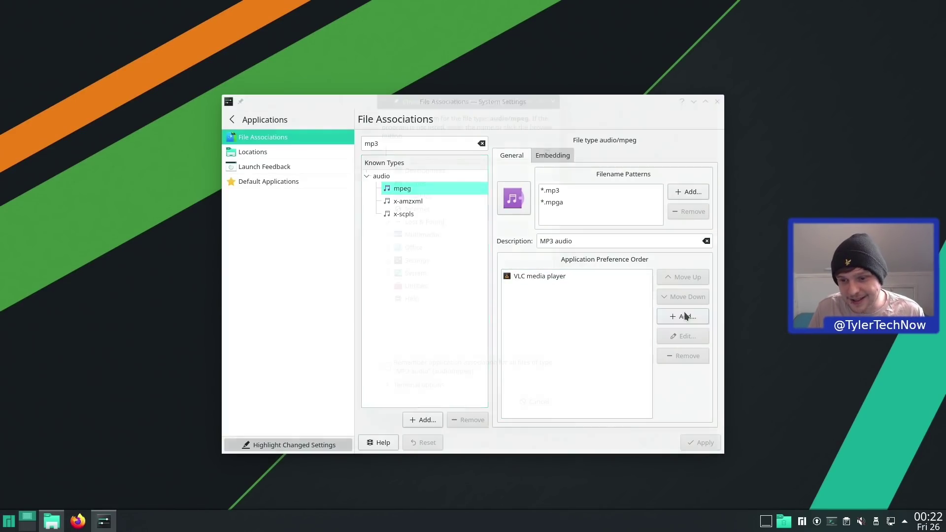
text(cant)
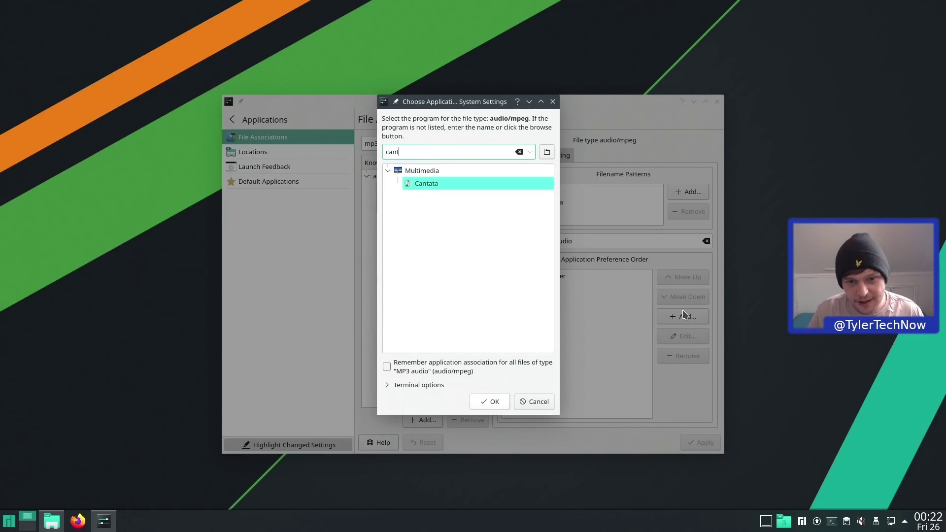
click(502, 405)
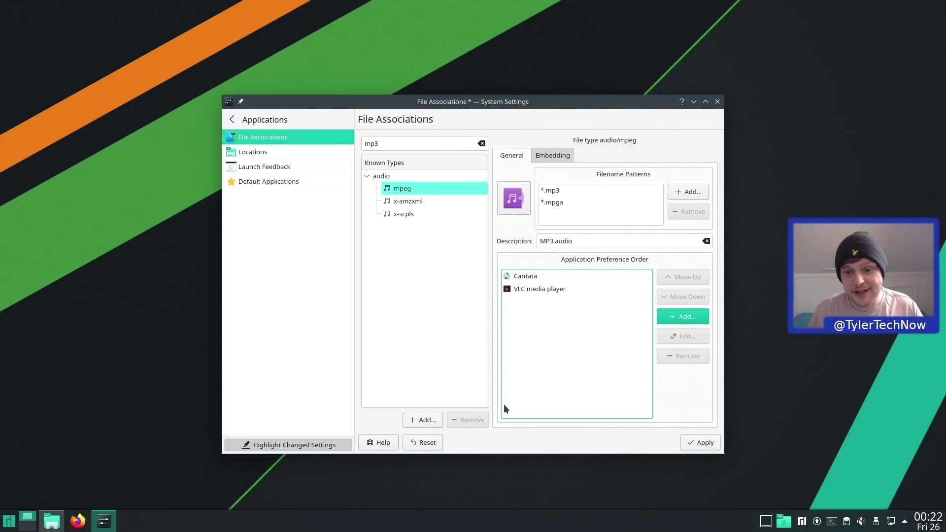
click(693, 443)
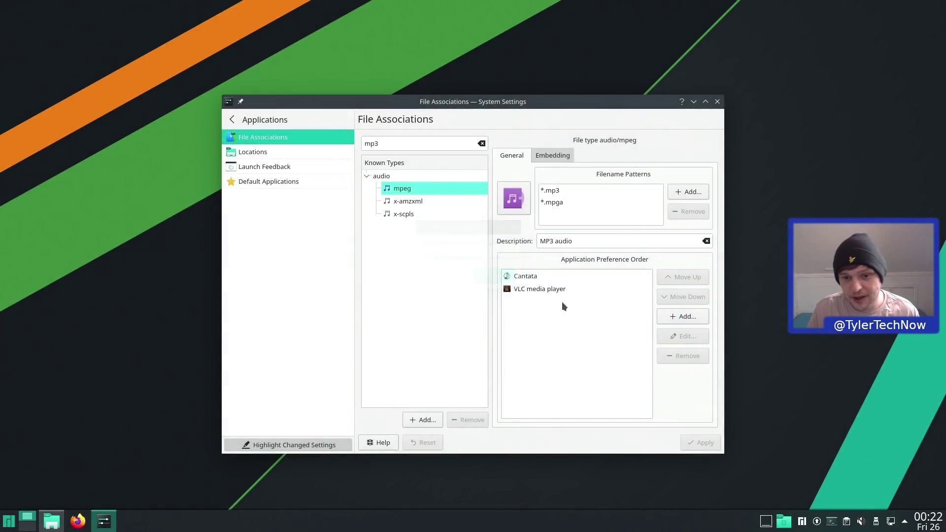
click(716, 101)
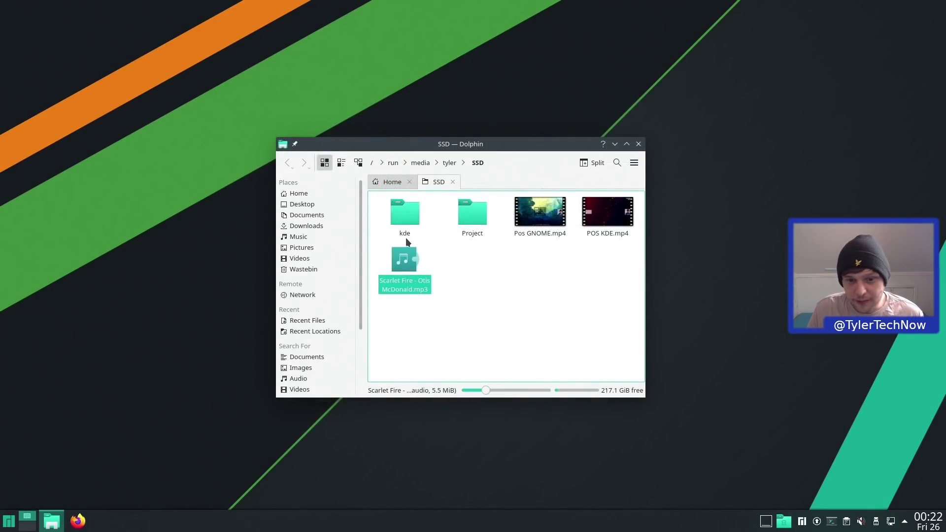
- Open the Scarlet Fire mp3 in Cantata, then close Cantata
double_click(400, 276)
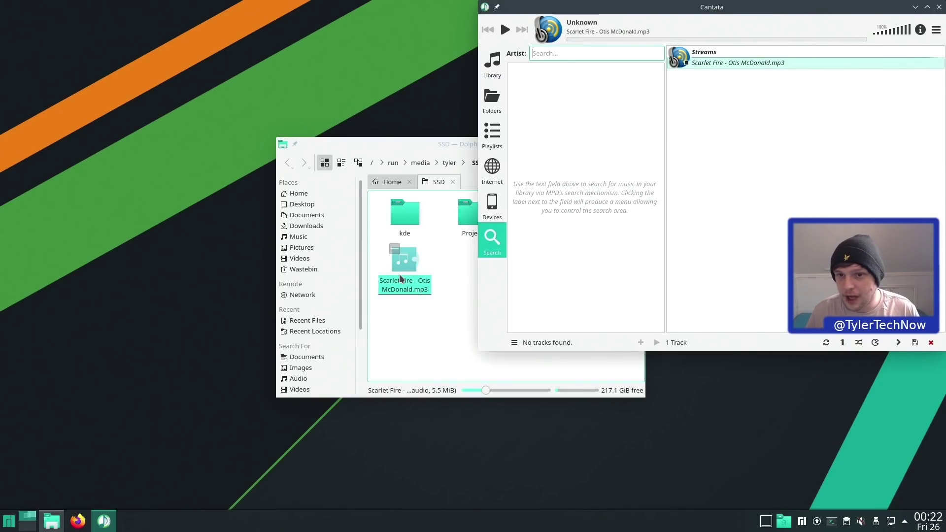
drag(734, 7, 471, 79)
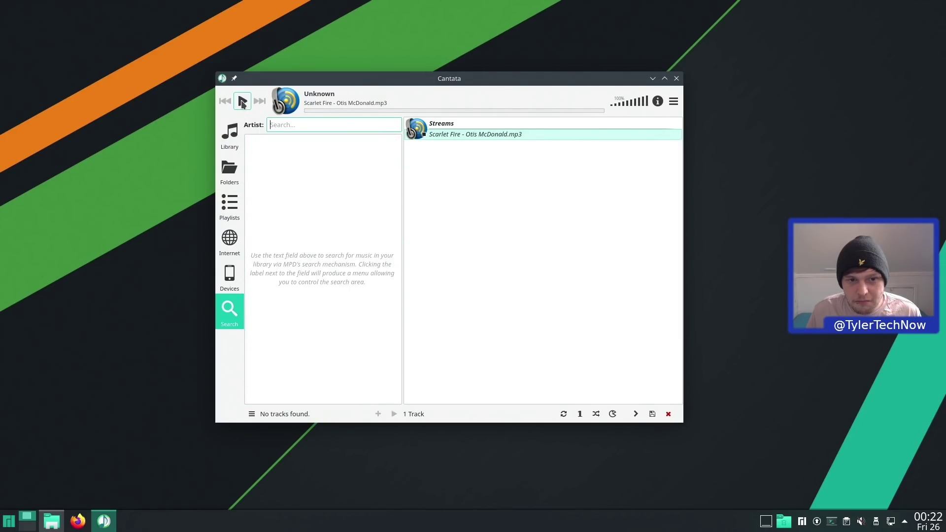
click(673, 81)
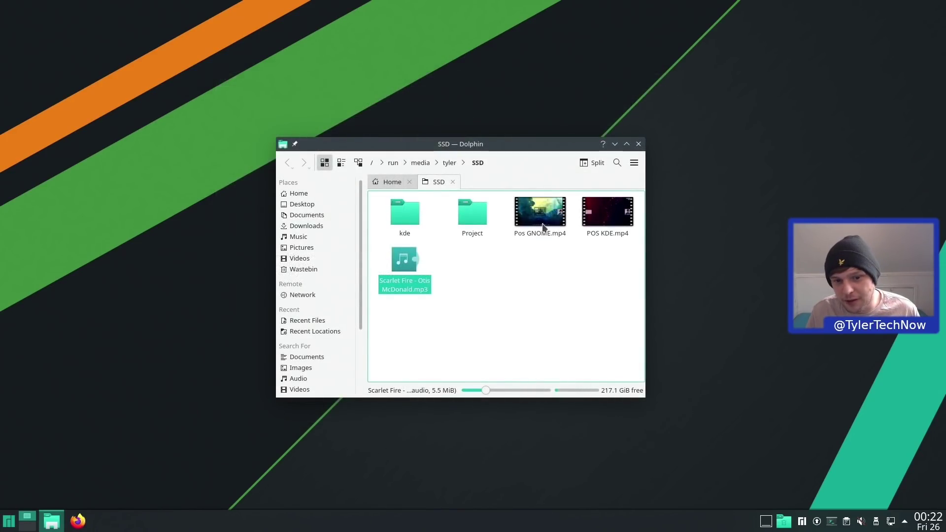
- Copy the Scarlet Fire mp3 from the SSD into the home Music folder
right_click(407, 289)
click(422, 339)
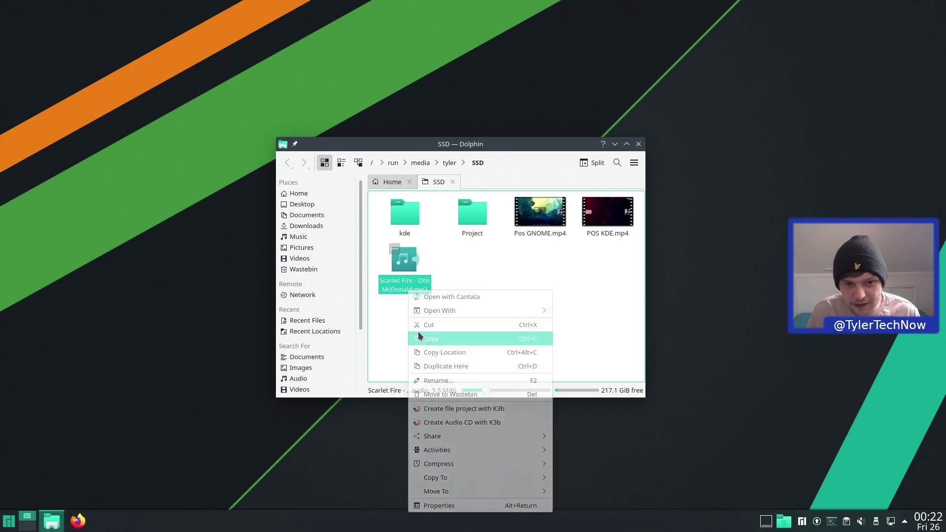
click(316, 194)
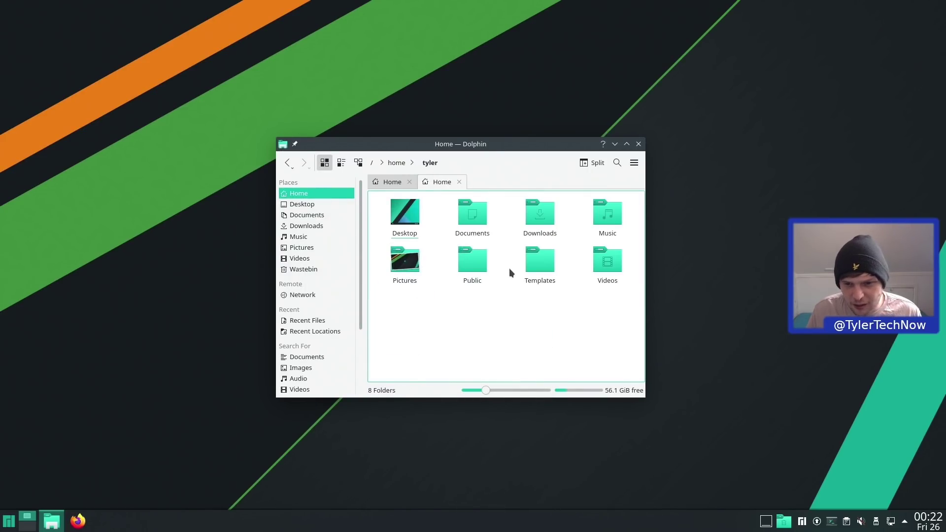
click(604, 221)
right_click(456, 226)
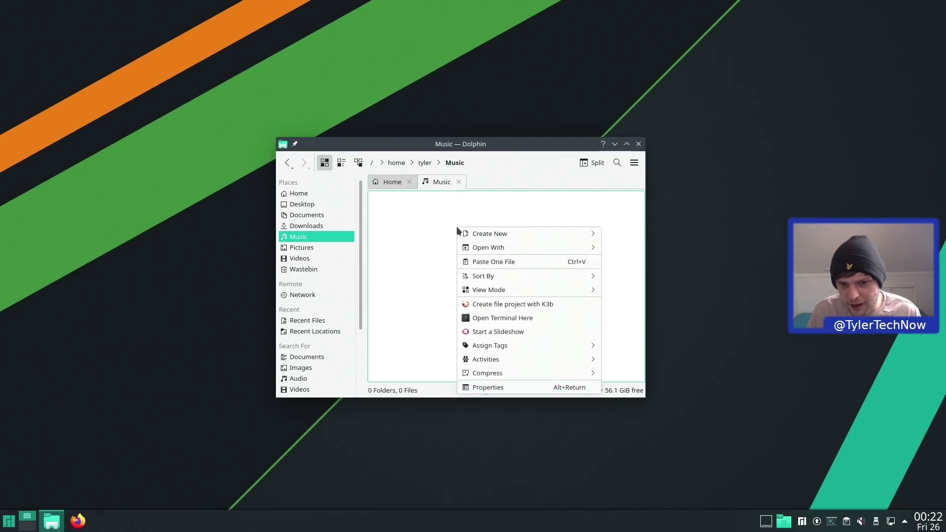
click(493, 262)
- Close Dolphin and launch Cantata from a KRunner 'cant' search
click(638, 144)
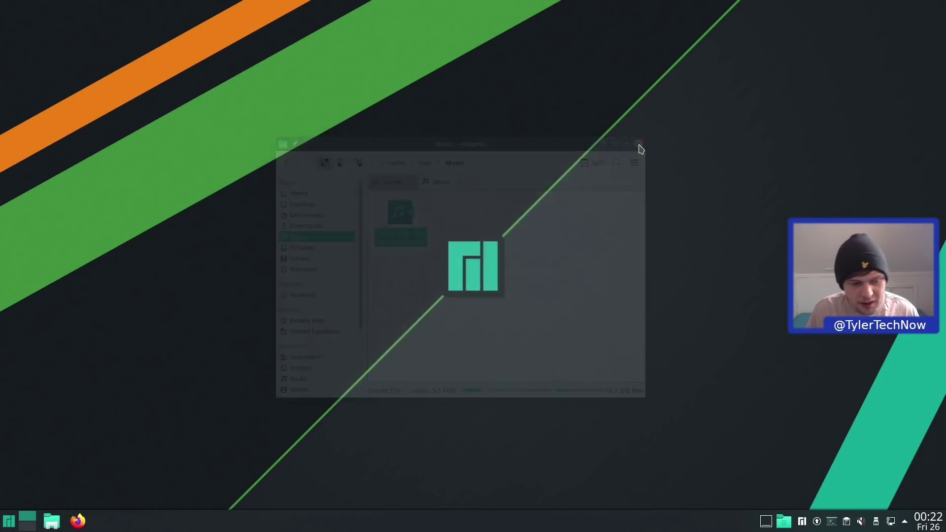
key(alt+space)
text(cant)
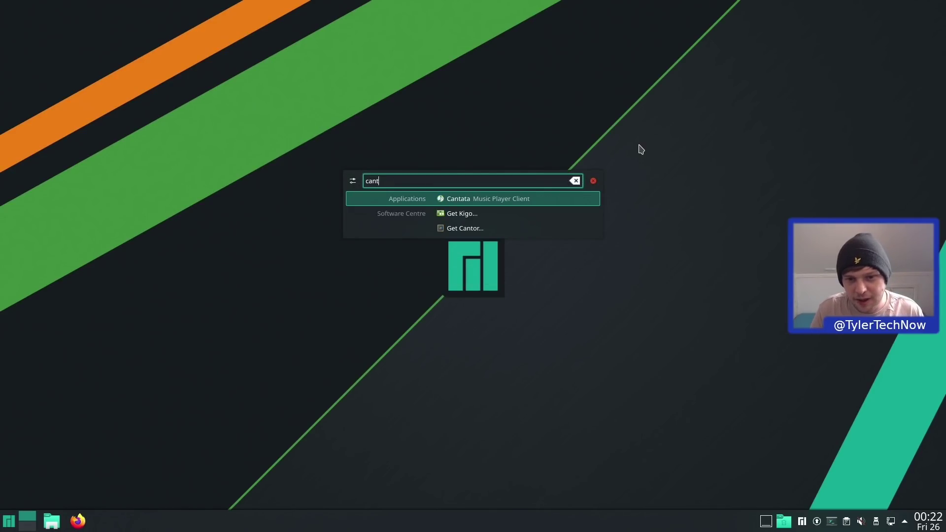
key(Return)
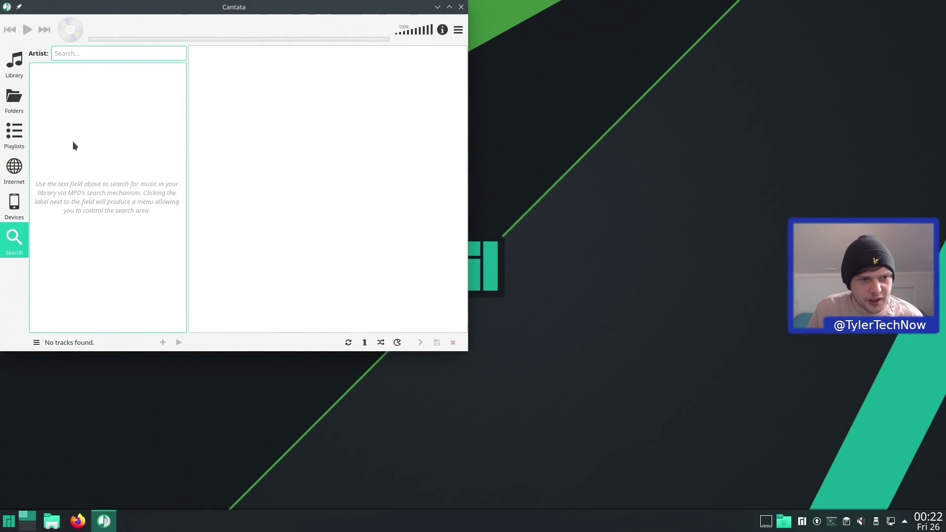
- Queue Scarlet Fire - Otis McDonald.mp3 from the Music folder and start playback
click(11, 99)
click(14, 62)
drag(125, 21, 374, 127)
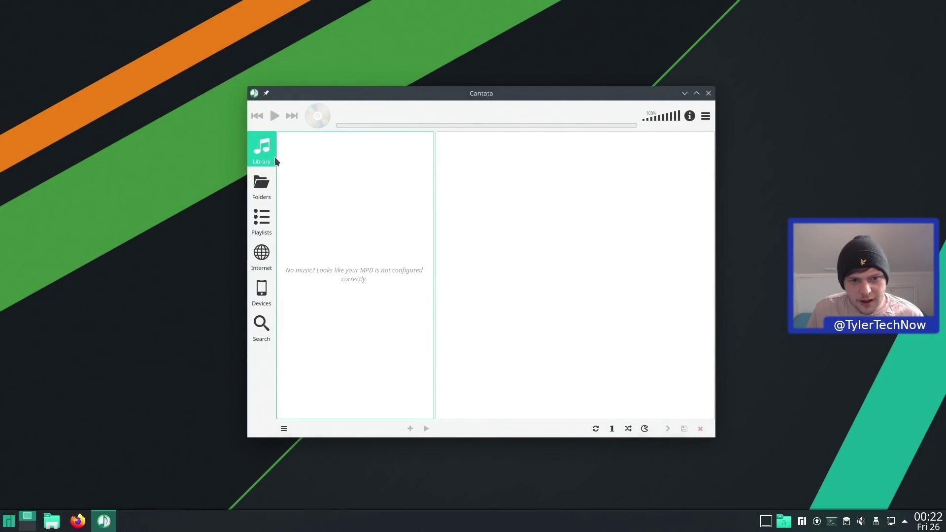
click(261, 186)
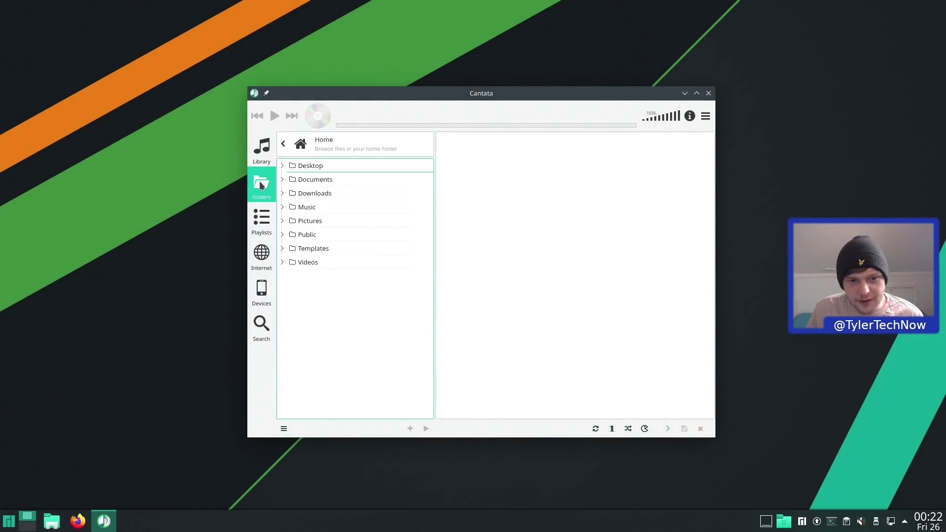
click(281, 208)
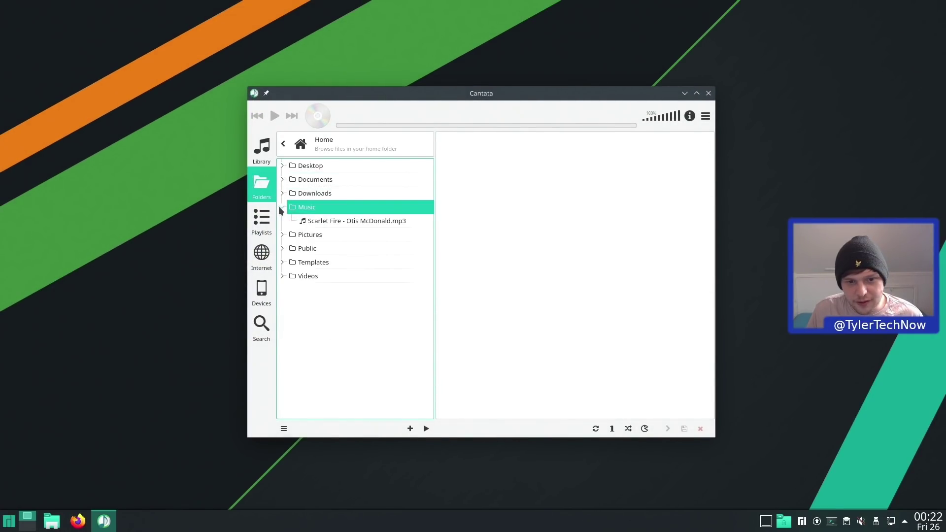
double_click(340, 221)
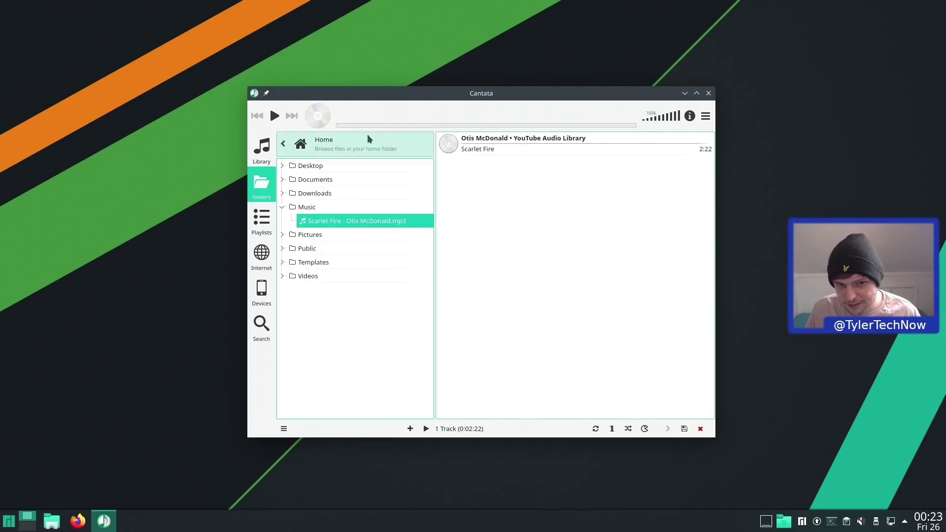
click(274, 116)
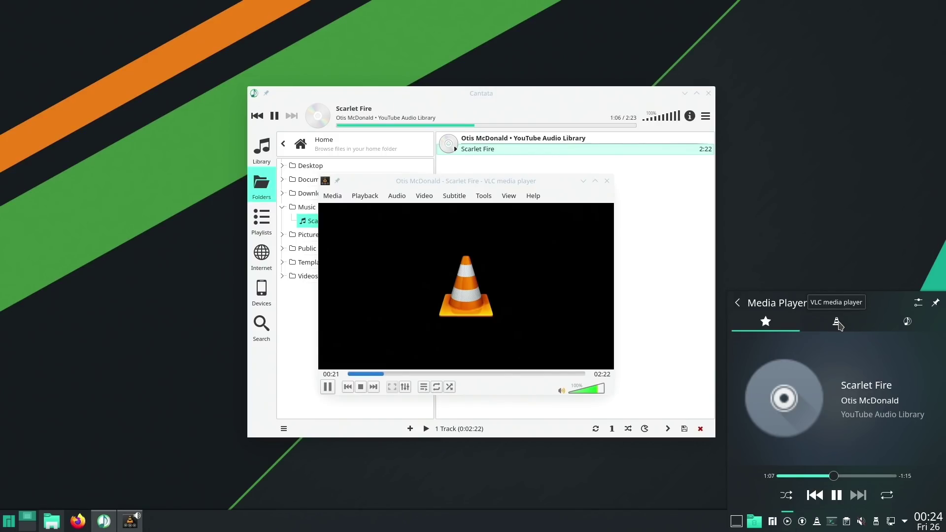
- Switch the media panel to VLC, then back to automatic, and rewind the track a few seconds
click(837, 324)
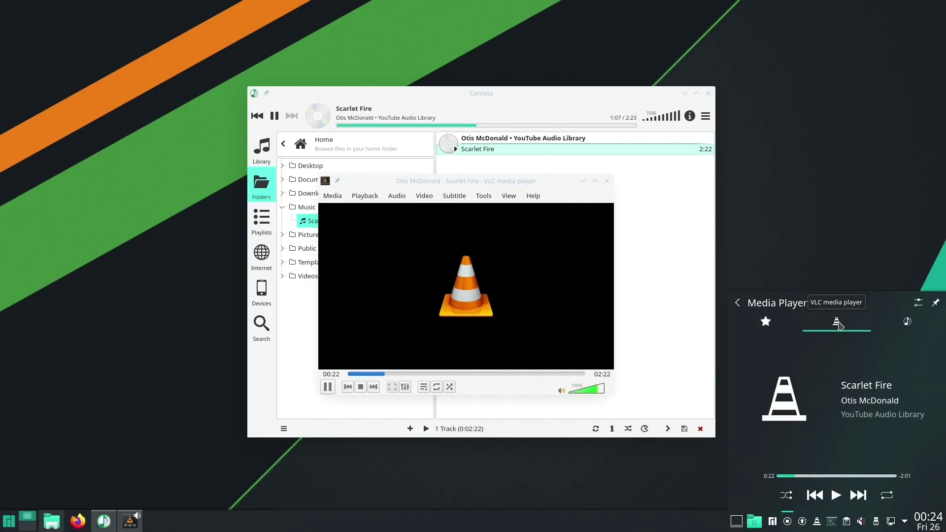
click(767, 325)
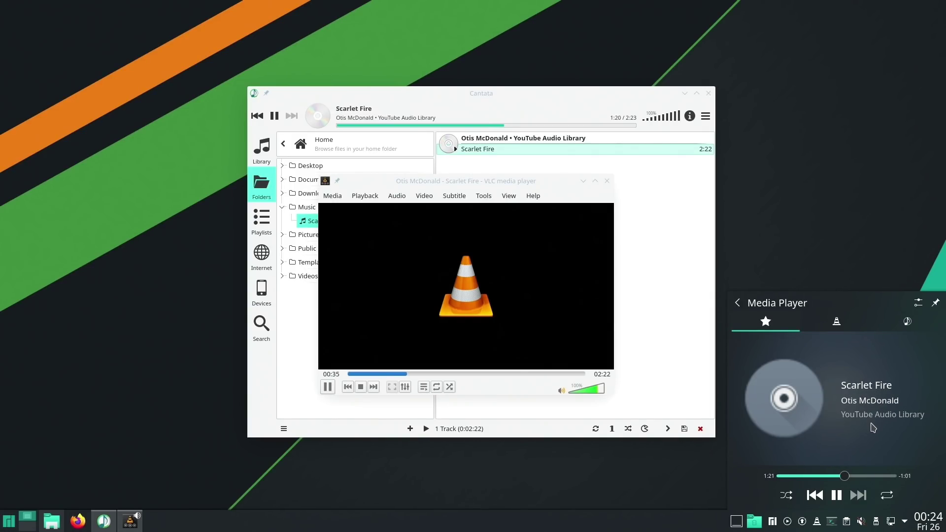
drag(843, 477, 876, 480)
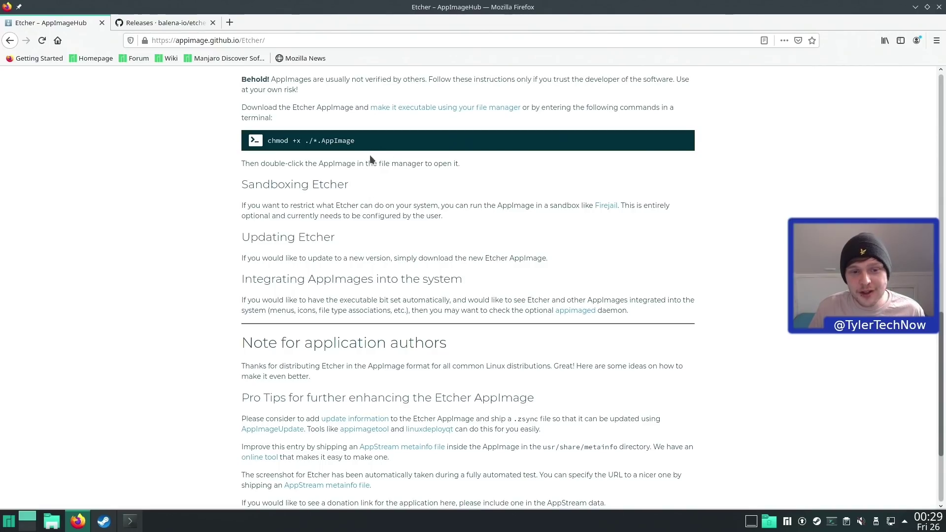
- Select the chmod +x ./*.AppImage command, then view the Etcher v1.5.116 release assets
drag(361, 141, 266, 142)
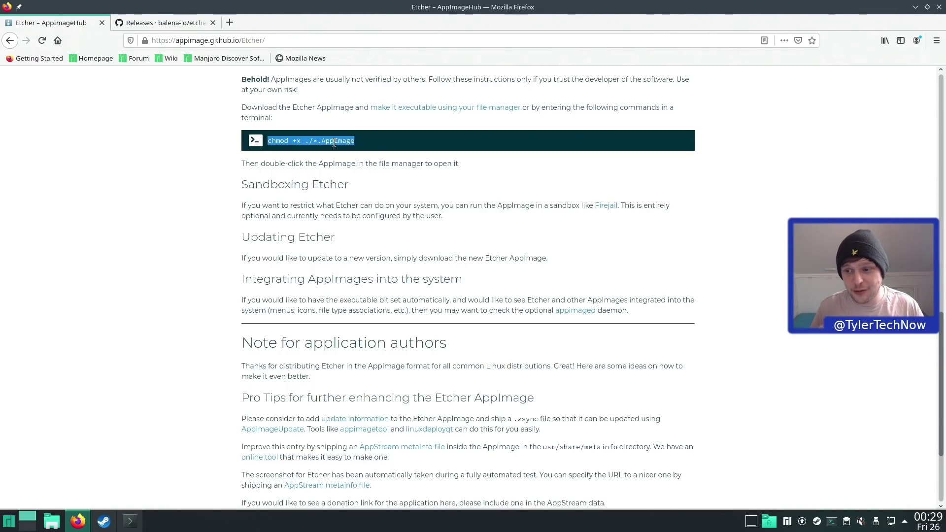
click(171, 28)
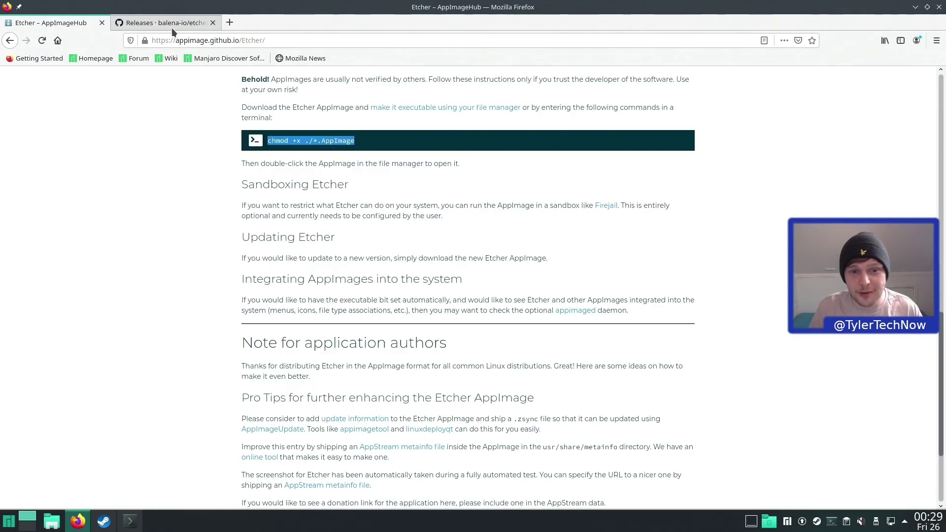
scroll(444, 279, down, 5)
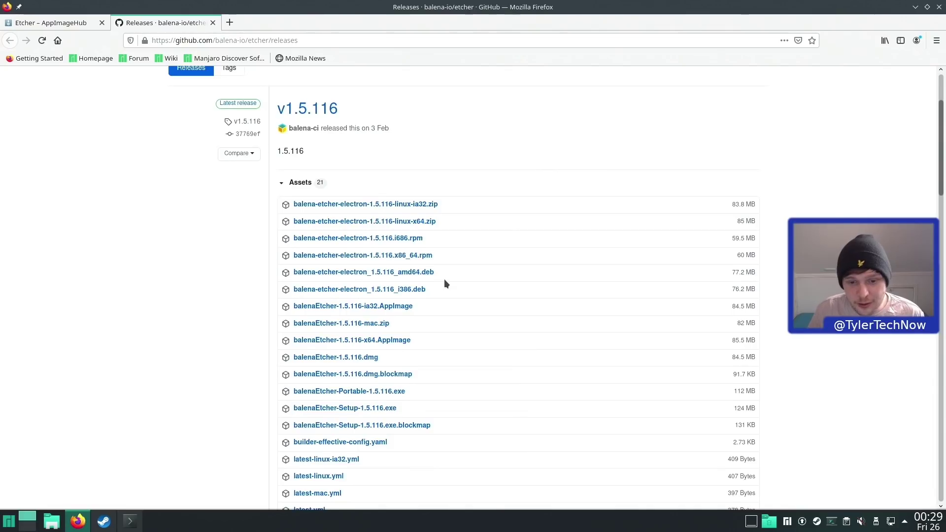
- Download balenaEtcher-1.5.116-x64.AppImage and open it with AppImageLauncher
click(375, 258)
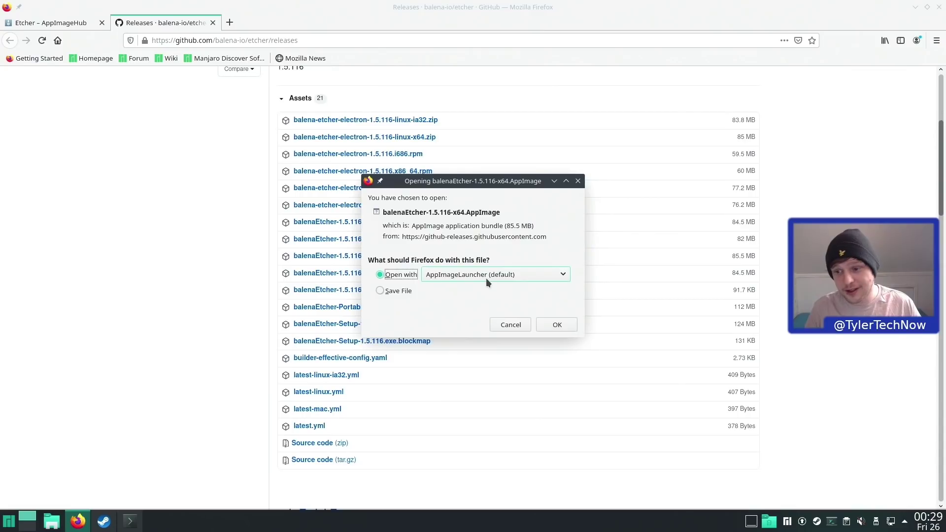
click(560, 324)
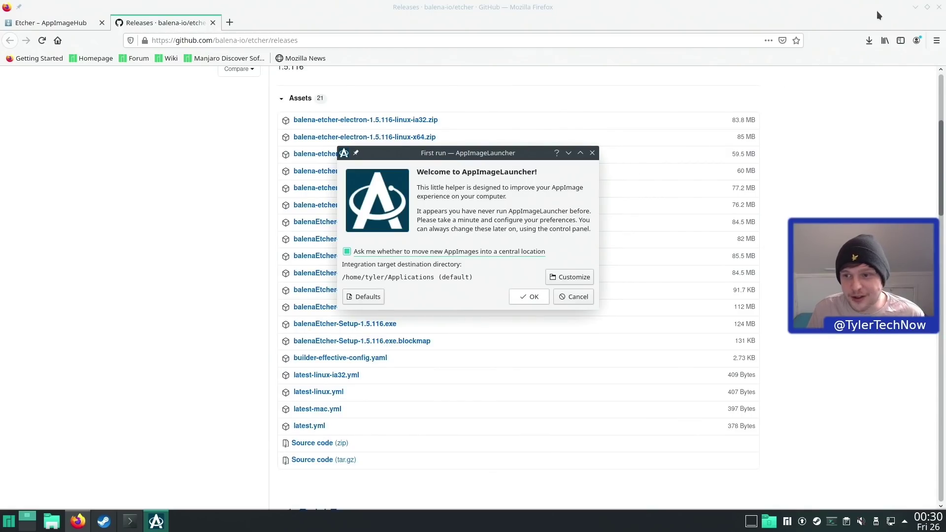
- Accept AppImageLauncher's first-run defaults, integrate and run Etcher, then close its window
click(914, 7)
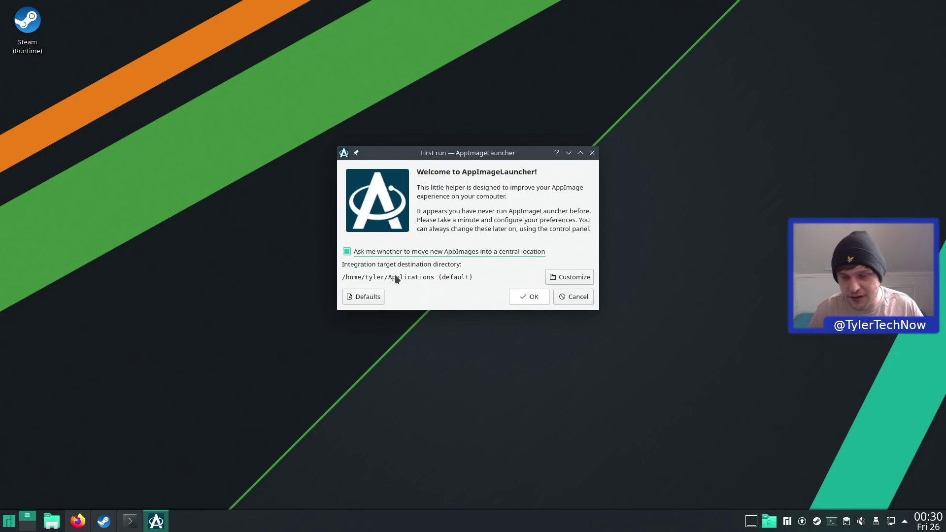
click(541, 297)
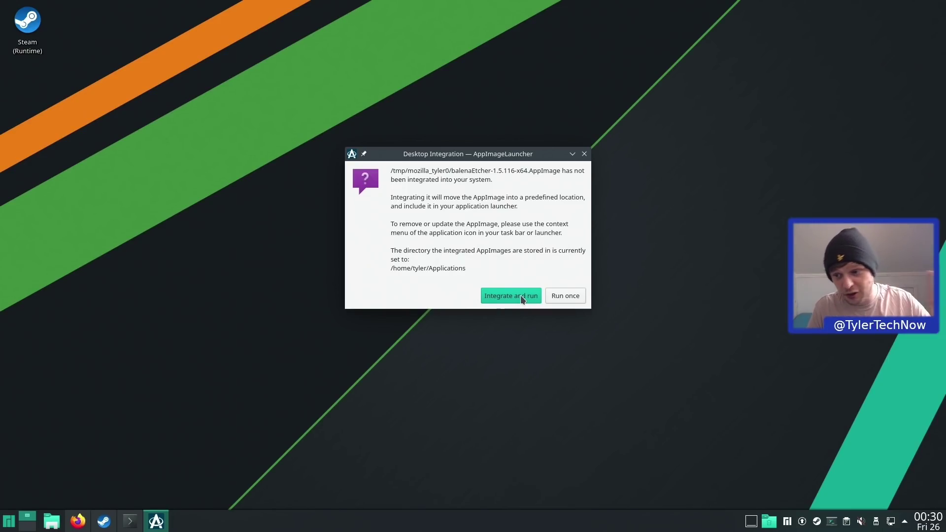
click(522, 297)
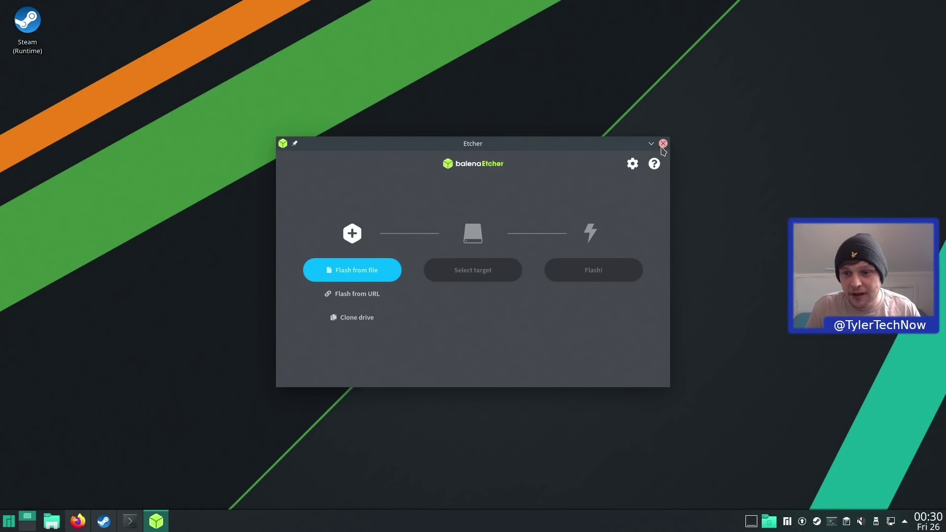
click(663, 143)
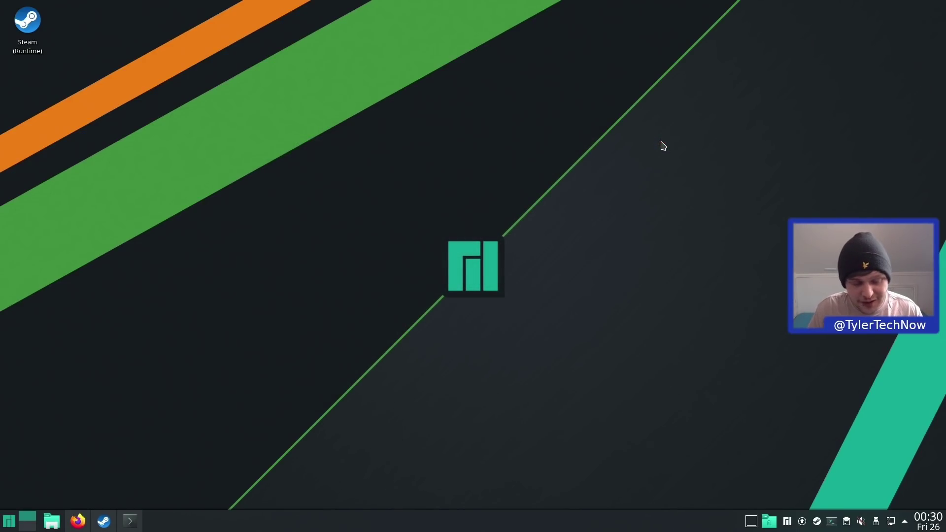
key(alt+space)
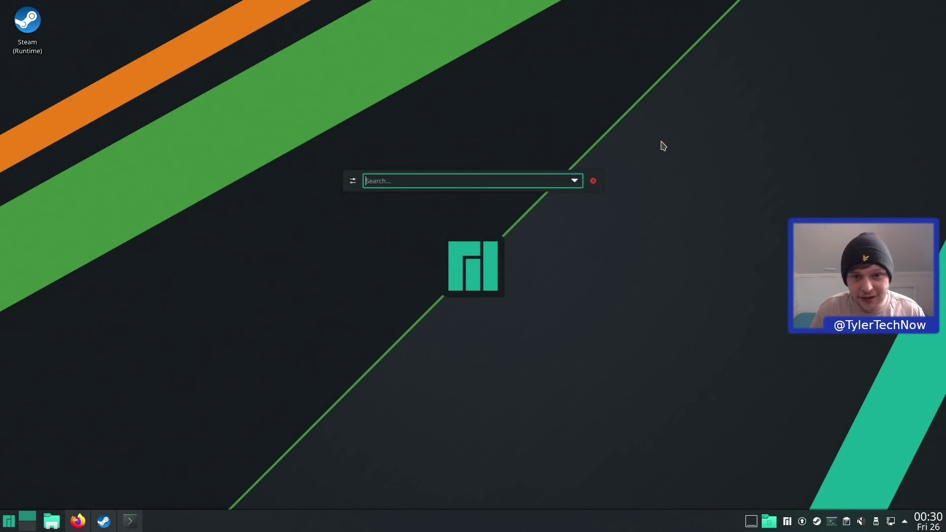
text(etc)
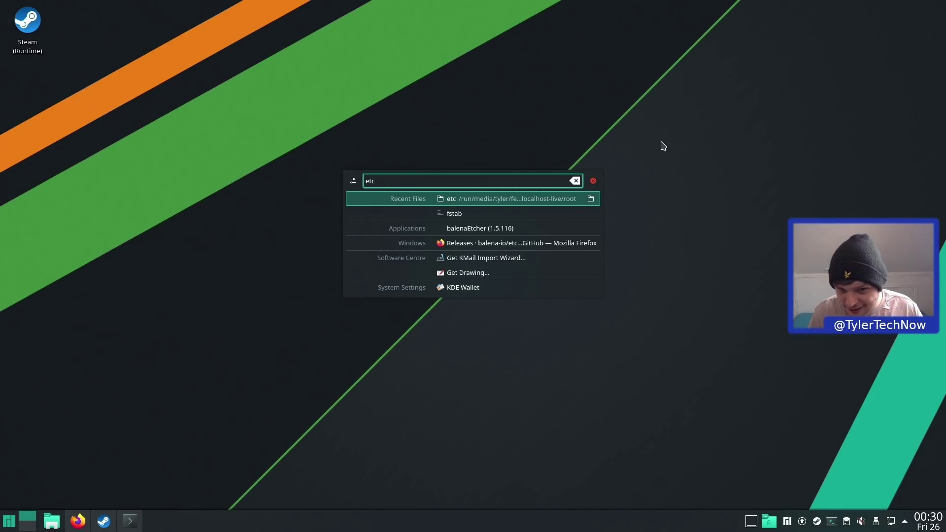
key(Down)
key(Down)
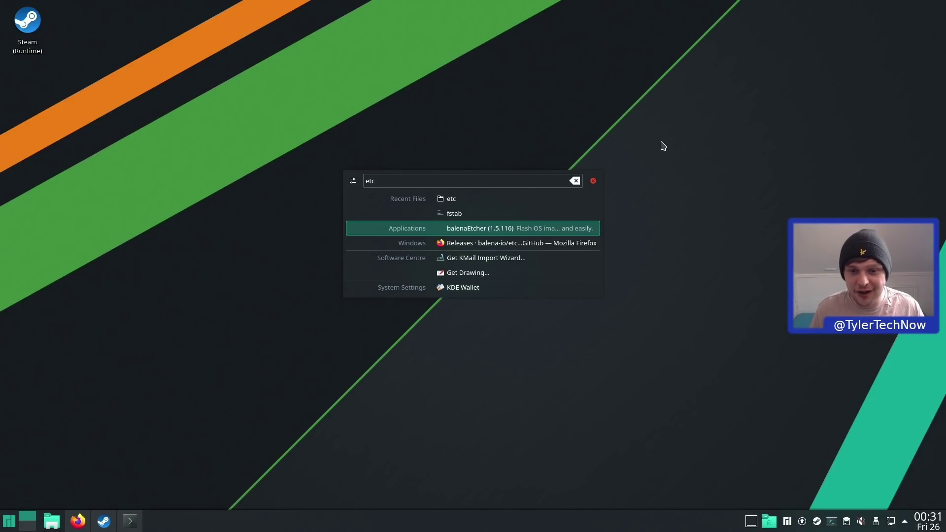
key(BackSpace)
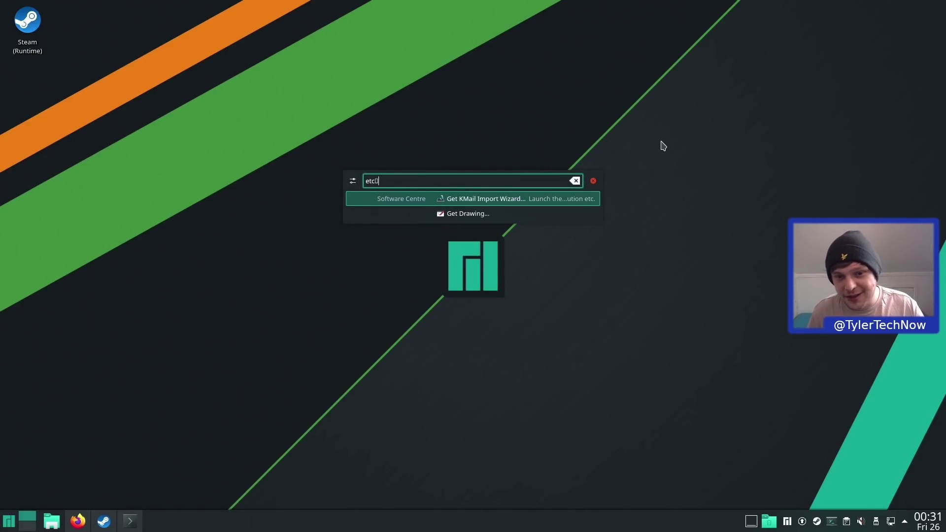
key(Escape)
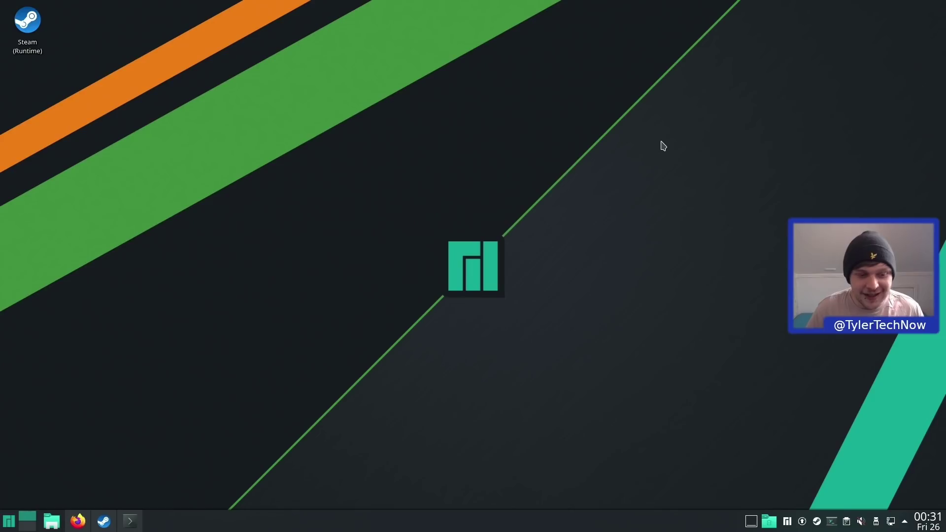
click(102, 526)
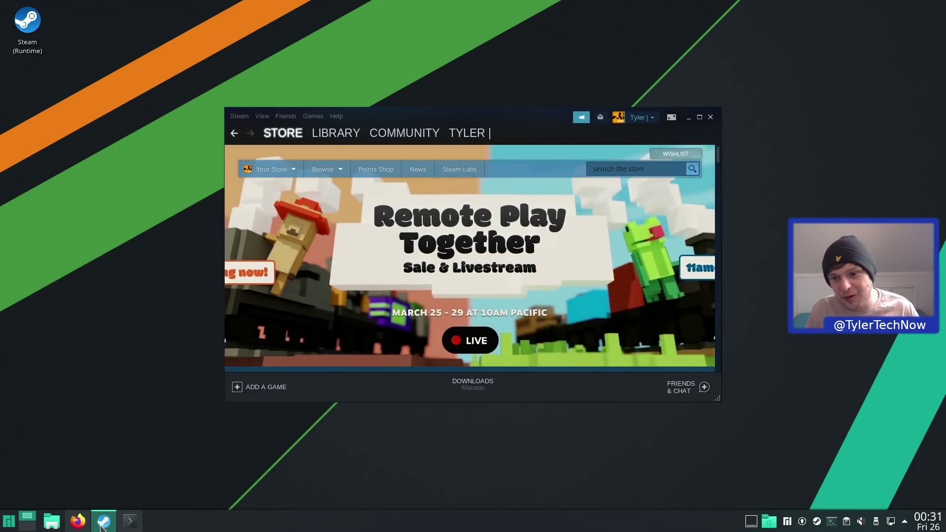
click(102, 525)
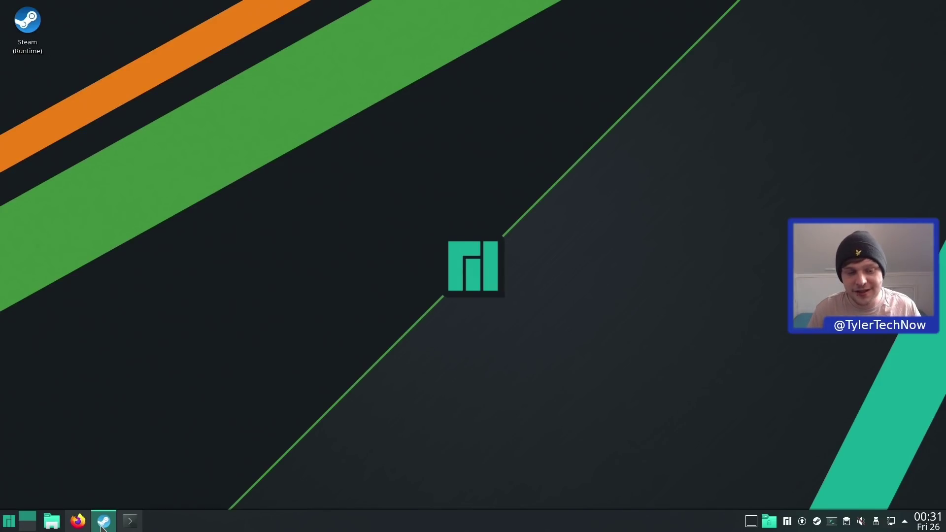
mouse_move(134, 527)
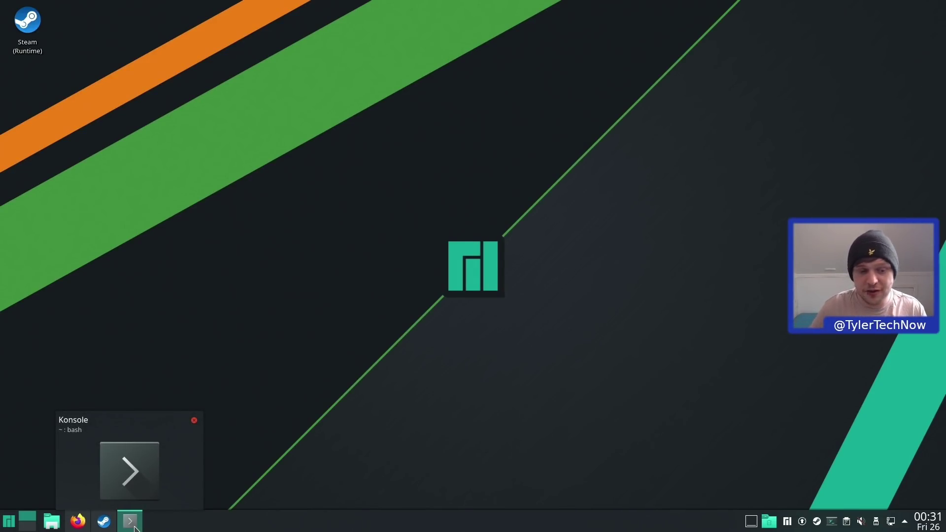
- Edit /etc/fstab in vim, save it with :wq, and exit Konsole
click(132, 523)
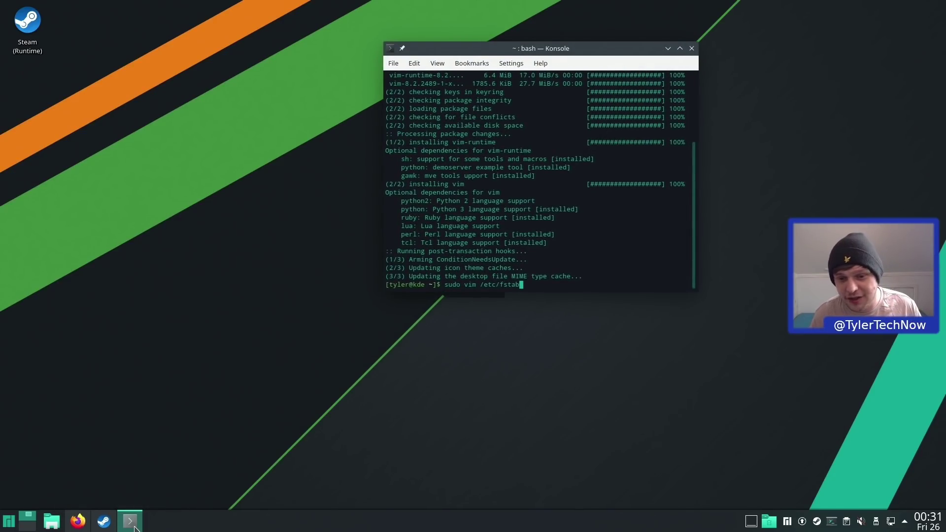
key(Return)
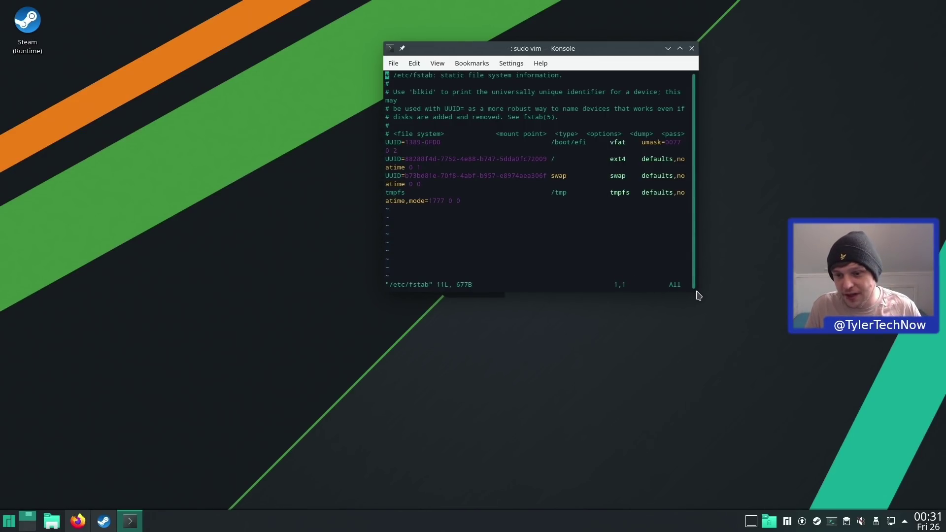
drag(699, 296, 845, 340)
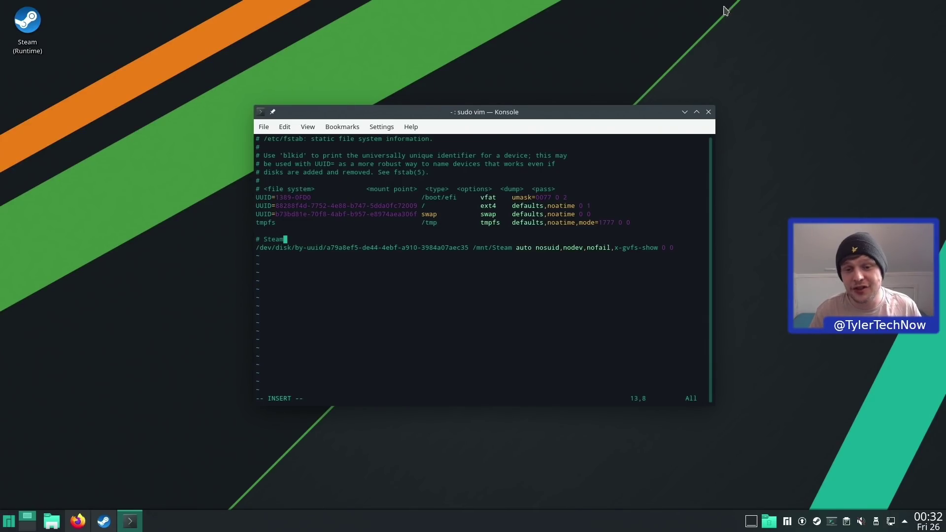
key(Escape)
text(:wq)
key(Return)
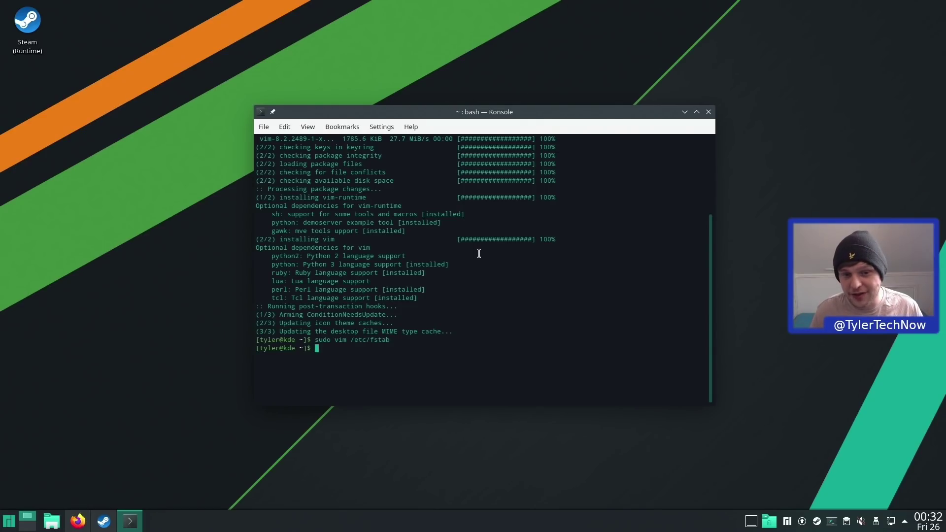
text(exit)
key(Return)
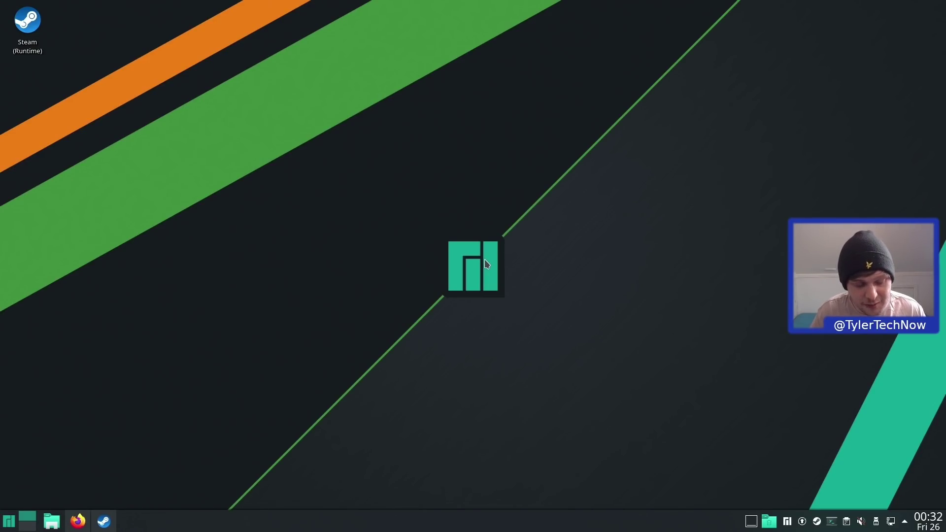
- Open Manjaro Hello from KRunner and mark Libre Office (Fresh) under Office Suites
key(alt+space)
text(hello)
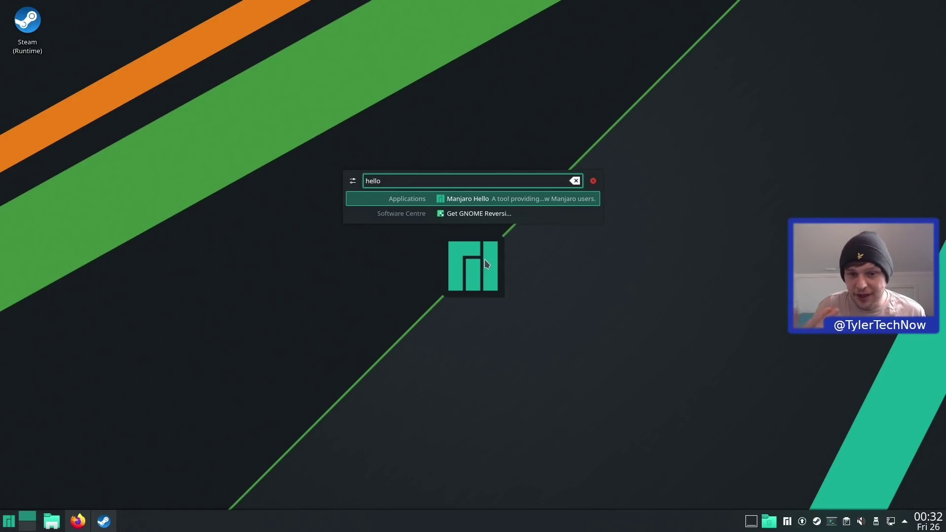
key(Return)
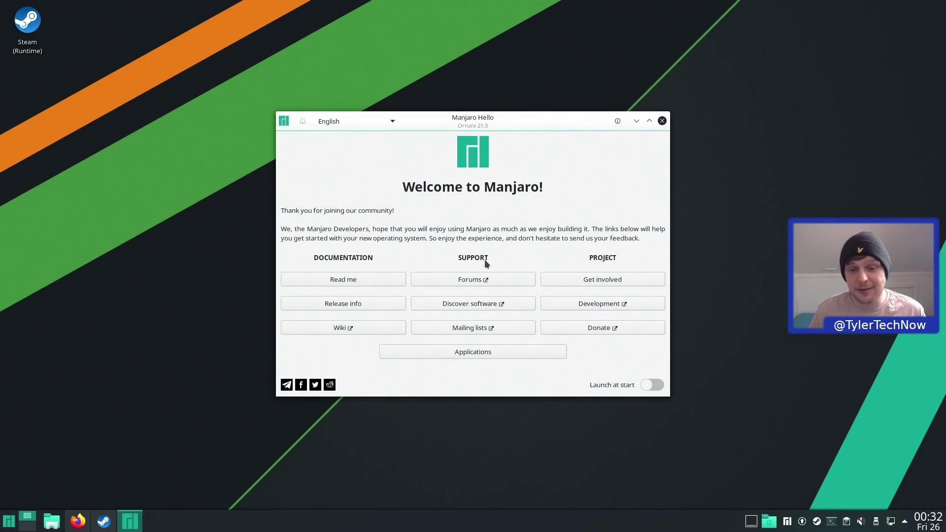
click(483, 353)
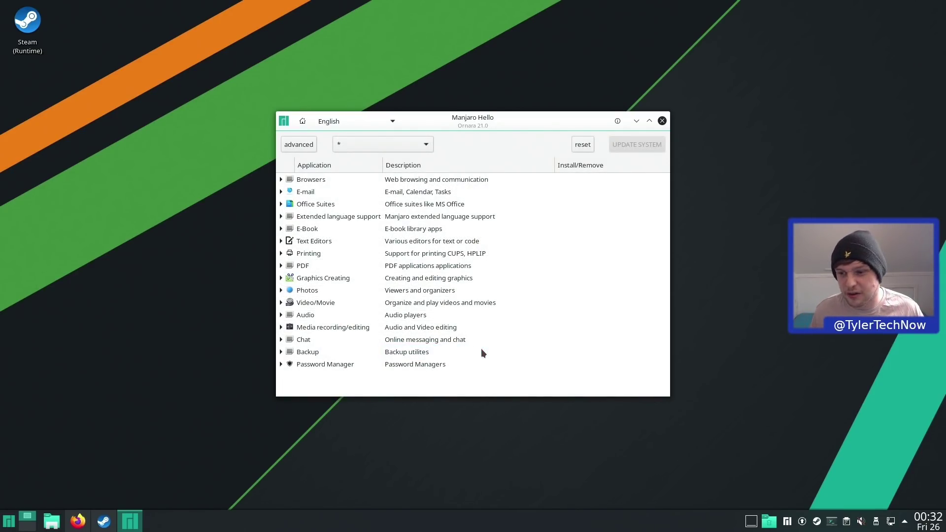
click(281, 205)
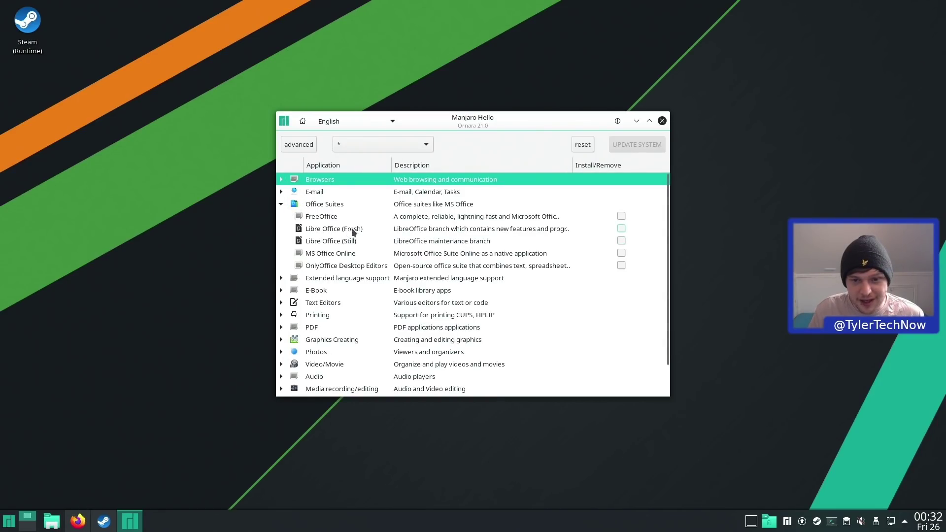
click(621, 229)
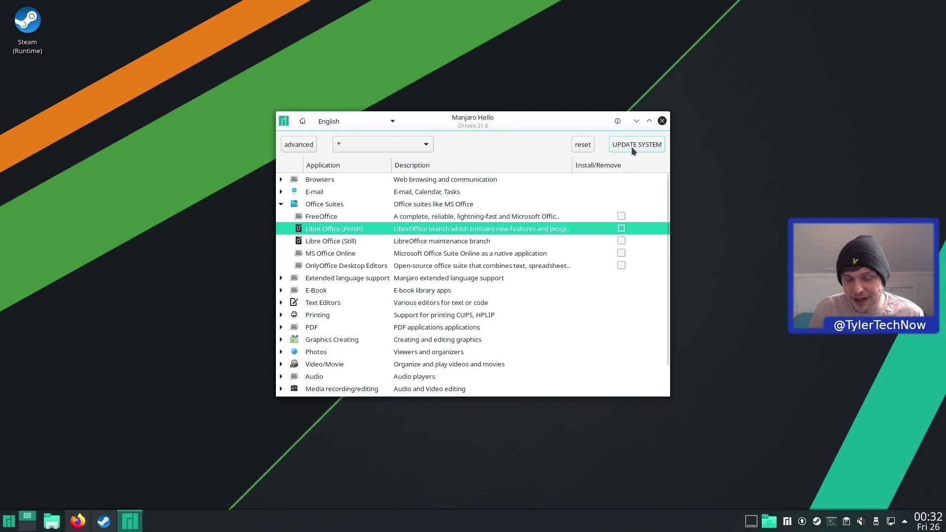
click(282, 289)
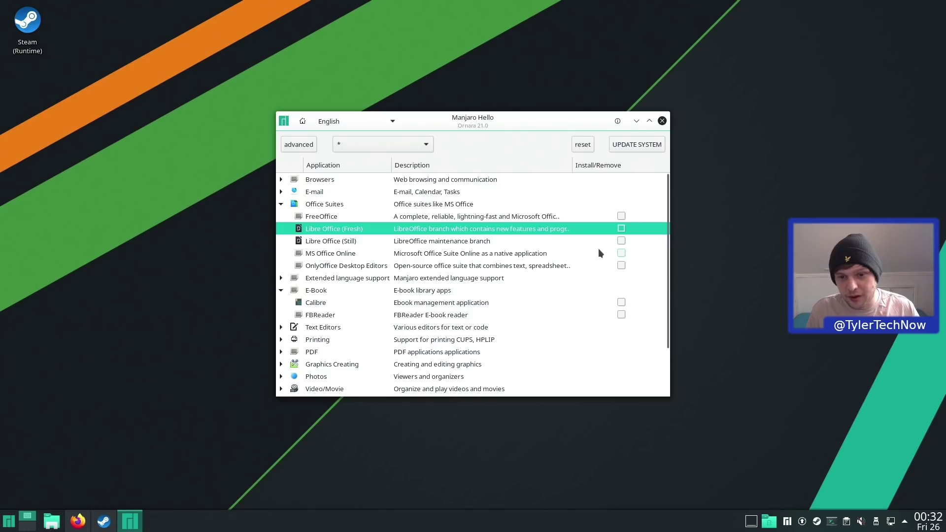
- Install the marked app without optional dependencies, authenticating with the account password
click(619, 145)
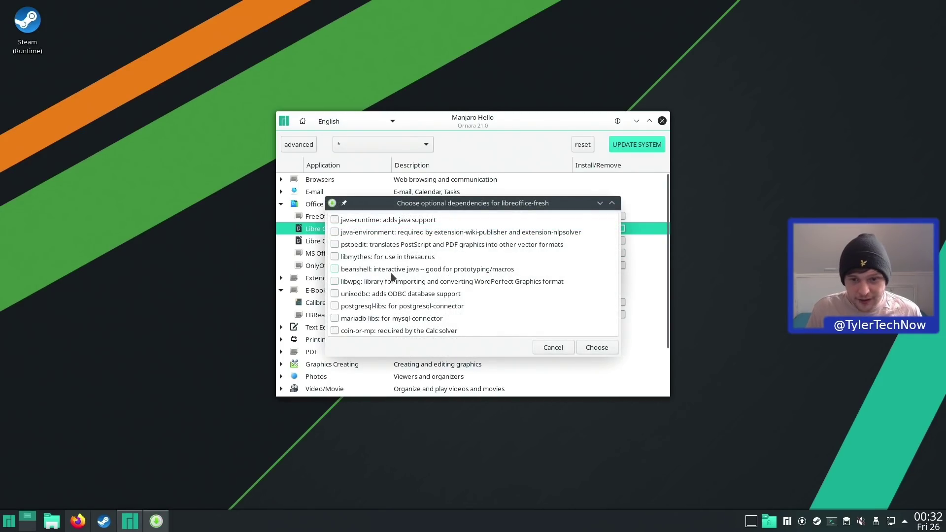
click(593, 347)
text(**********)
click(524, 289)
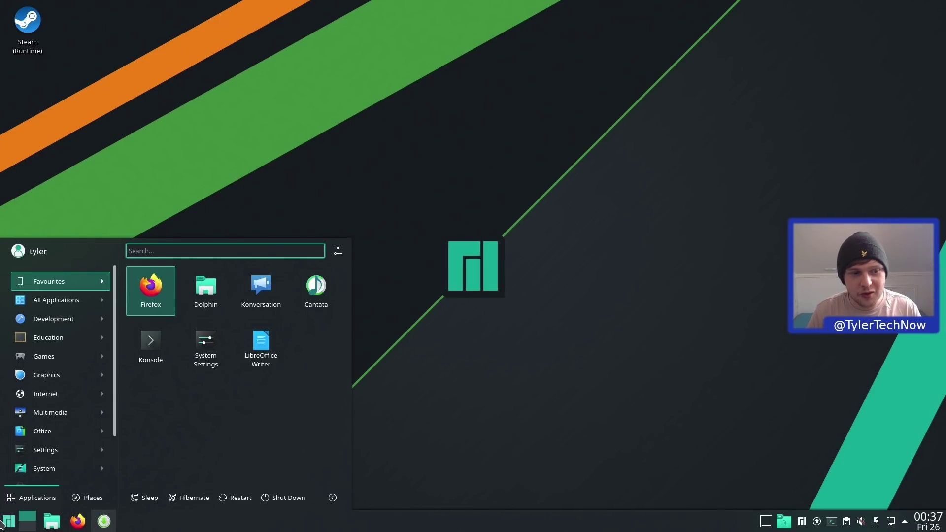
- Open LibreOffice Writer on a blank document, close it, and return to the Pamac window
click(261, 348)
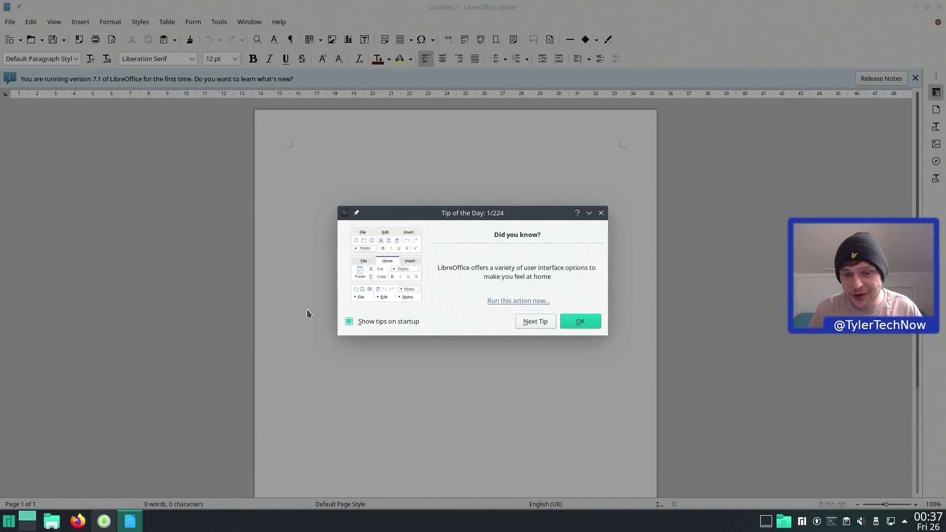
click(599, 214)
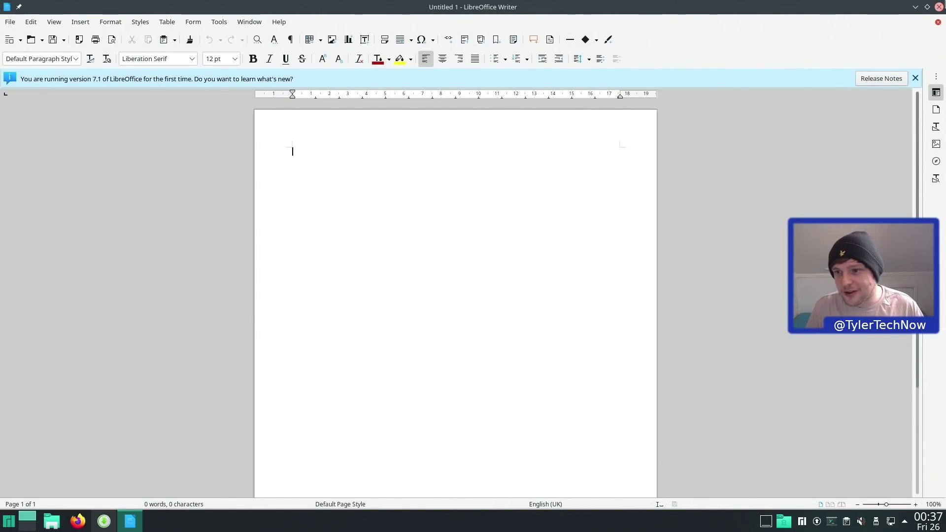
click(938, 6)
click(104, 521)
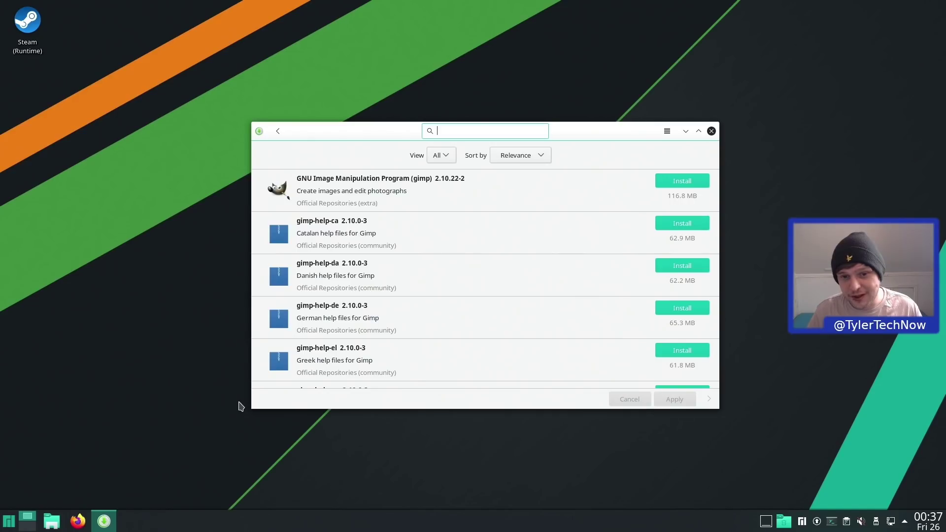
- Search 'gimp', filter to Flatpak, and queue the GIMP Flatpak for installation
text(gimp)
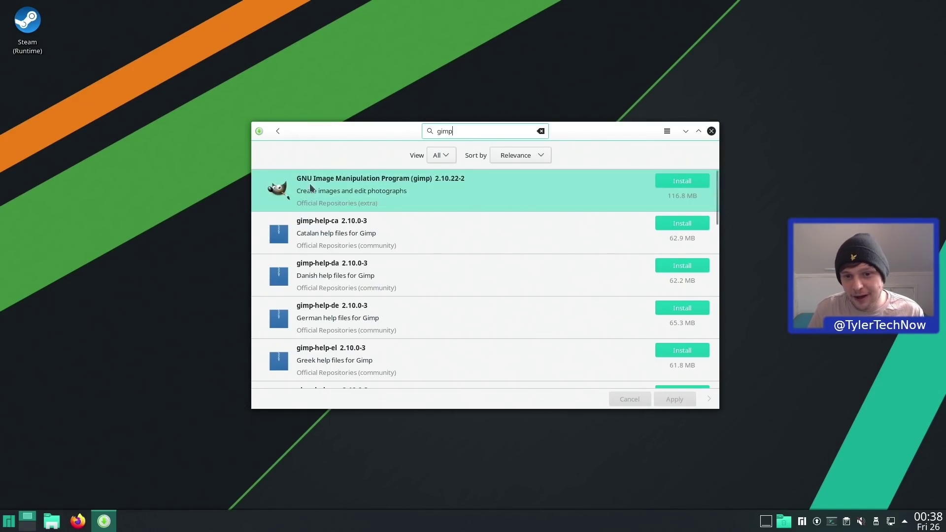
click(441, 155)
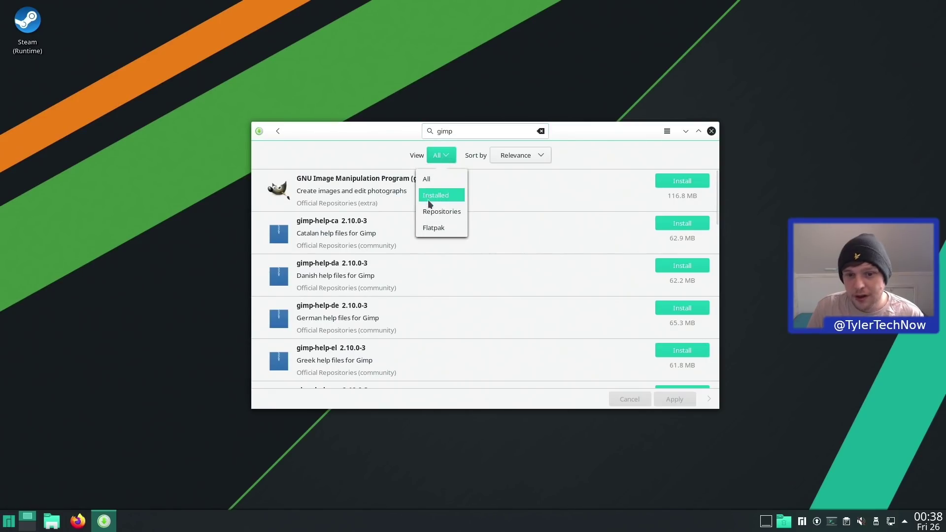
click(433, 227)
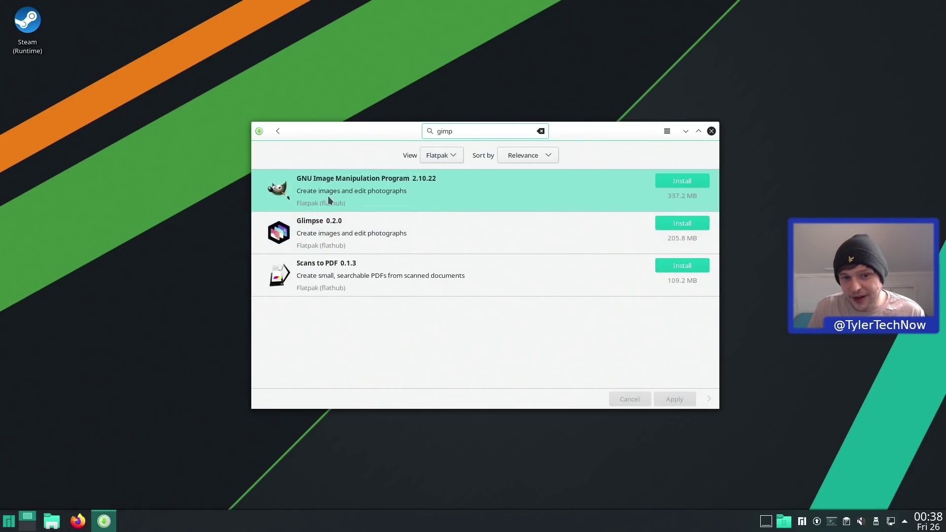
click(694, 181)
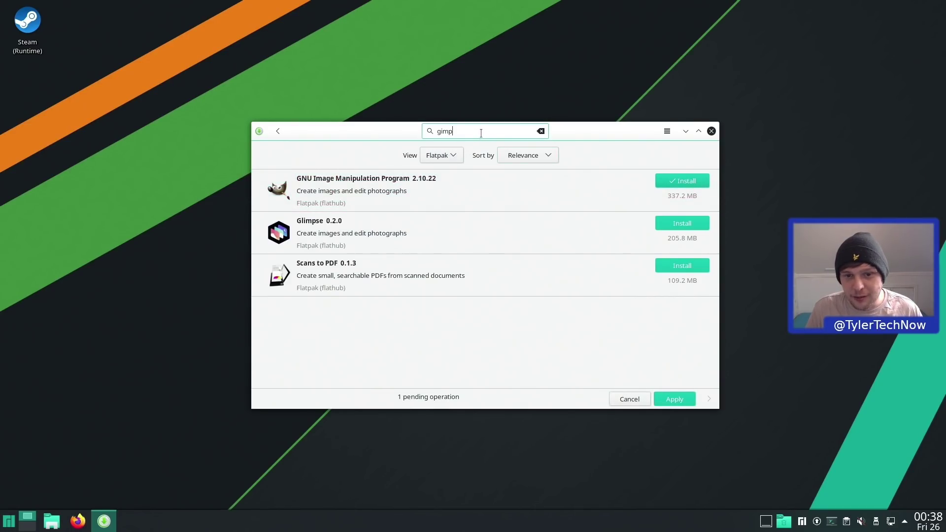
- Switch back to all sources and queue Kdenlive for installation
click(454, 157)
click(436, 179)
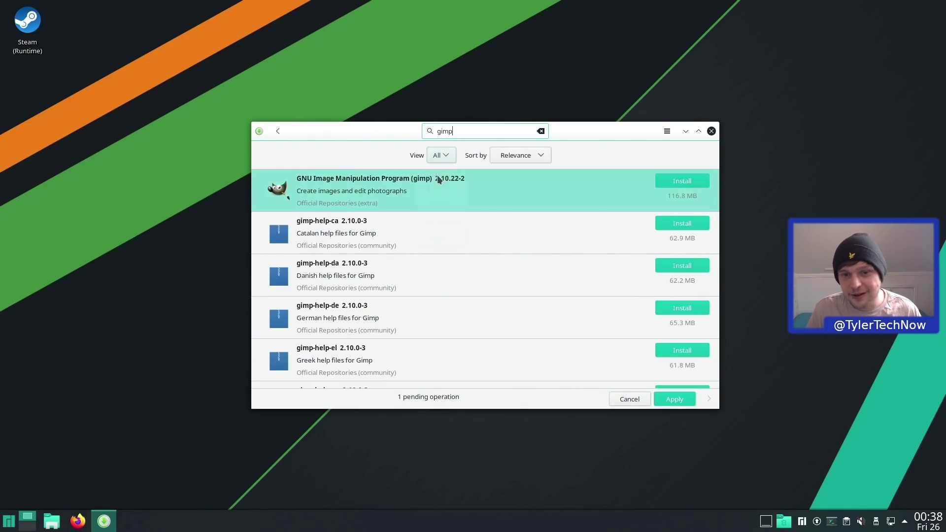
double_click(488, 132)
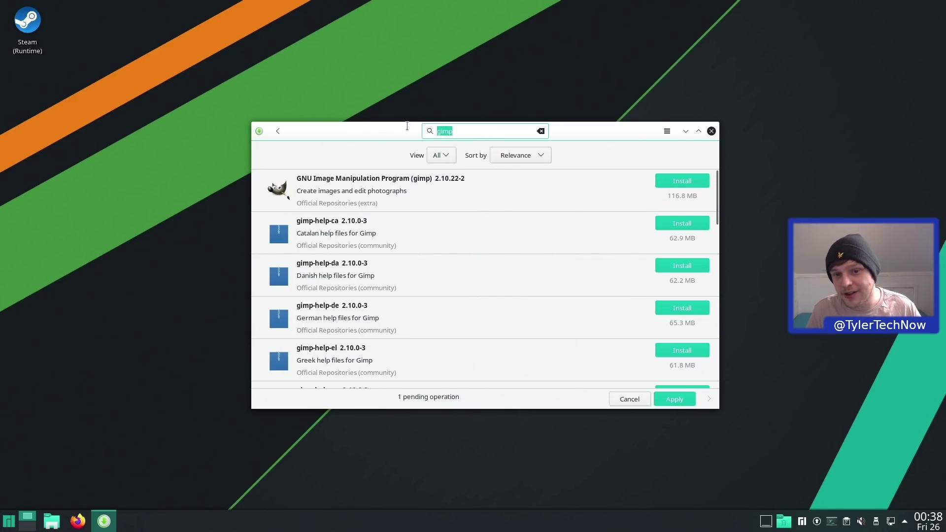
text(kdenlive)
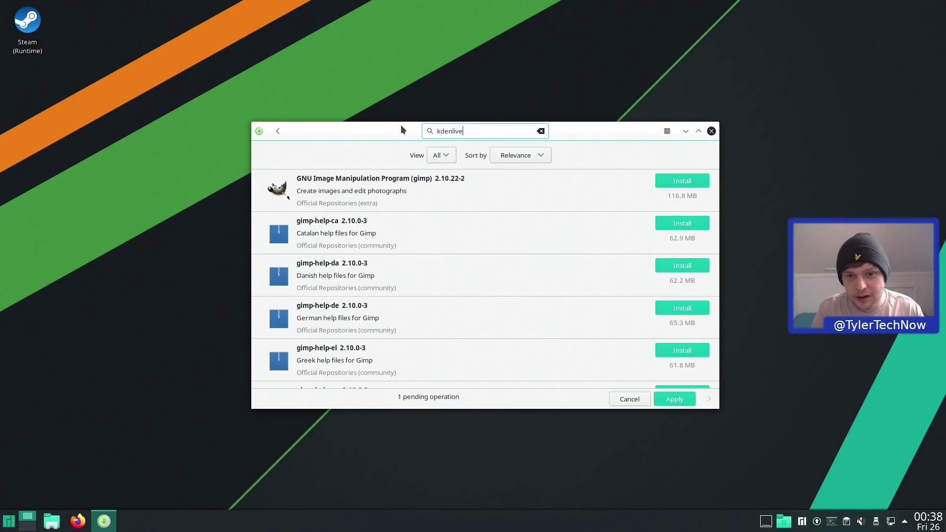
click(678, 185)
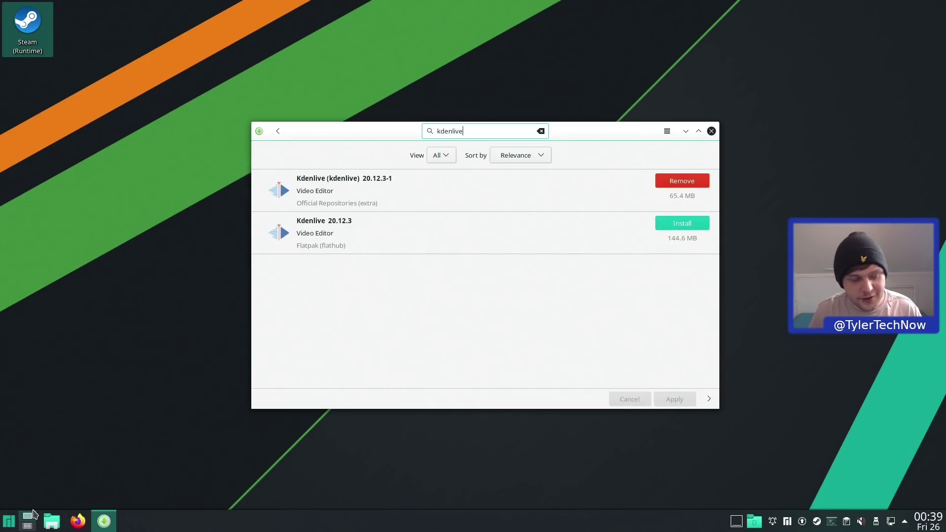
key(super)
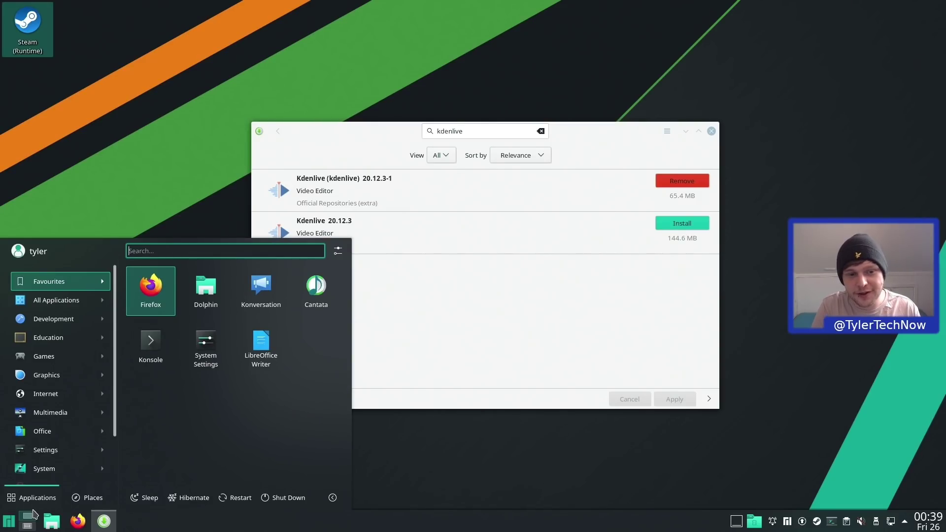
- Confirm Kdenlive and GIMP appear in launcher searches, then switch to the desktop running Steam
text(kden)
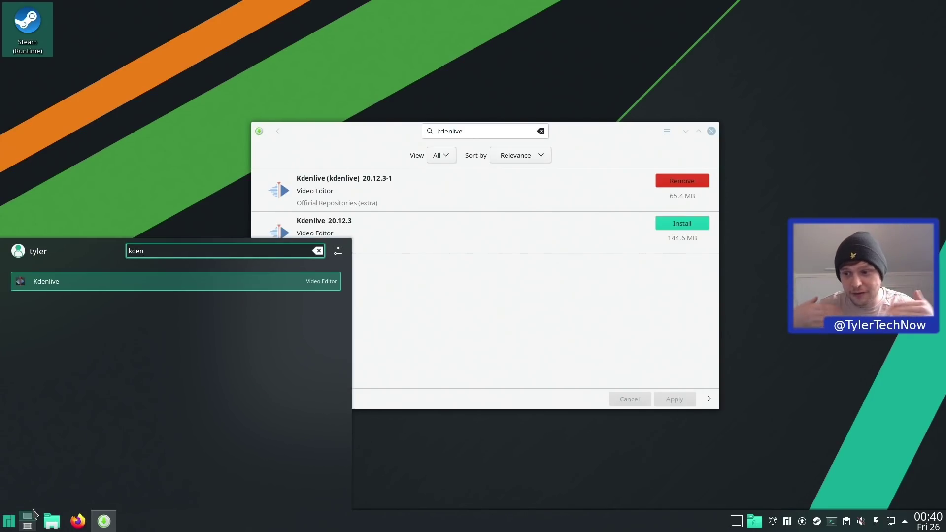
key(ctrl+a)
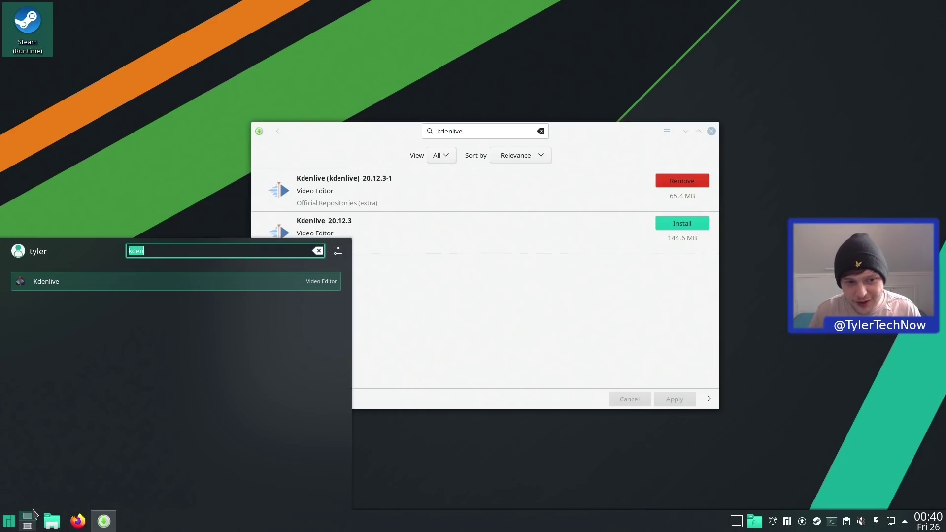
text(gimp)
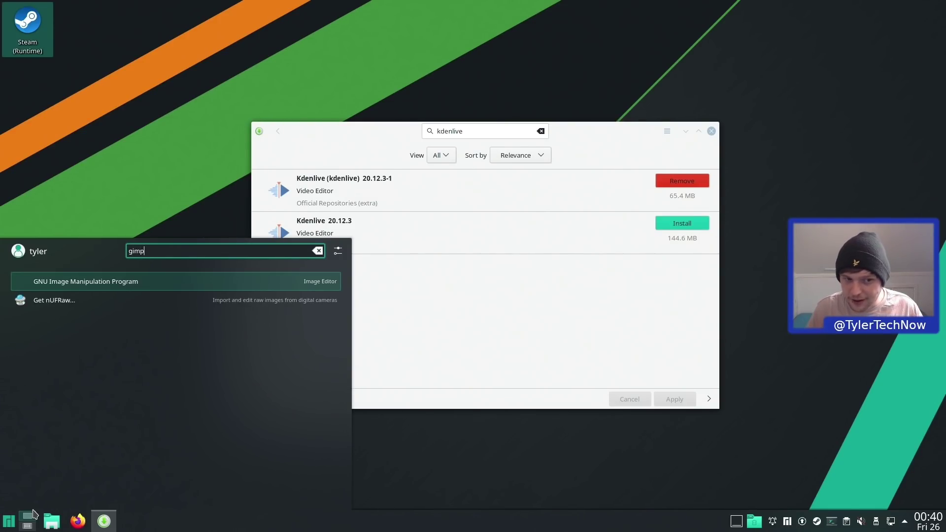
key(Escape)
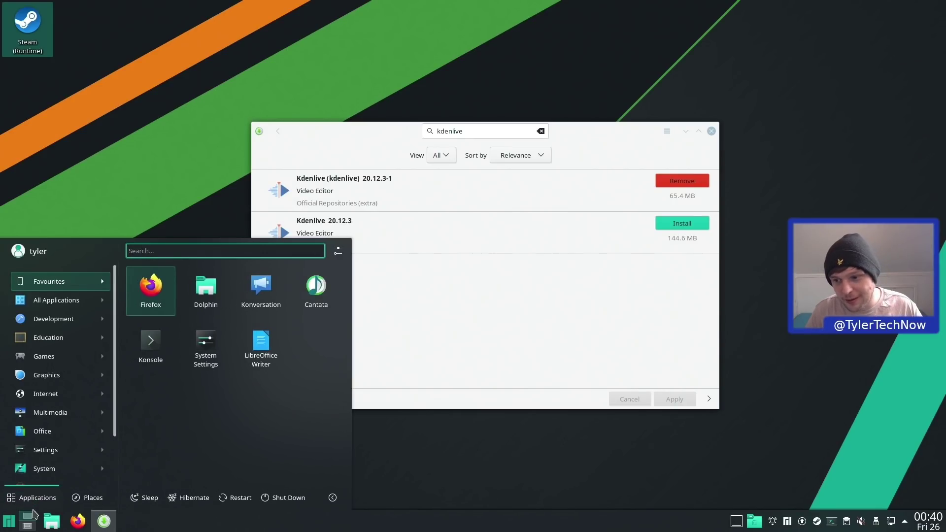
key(Escape)
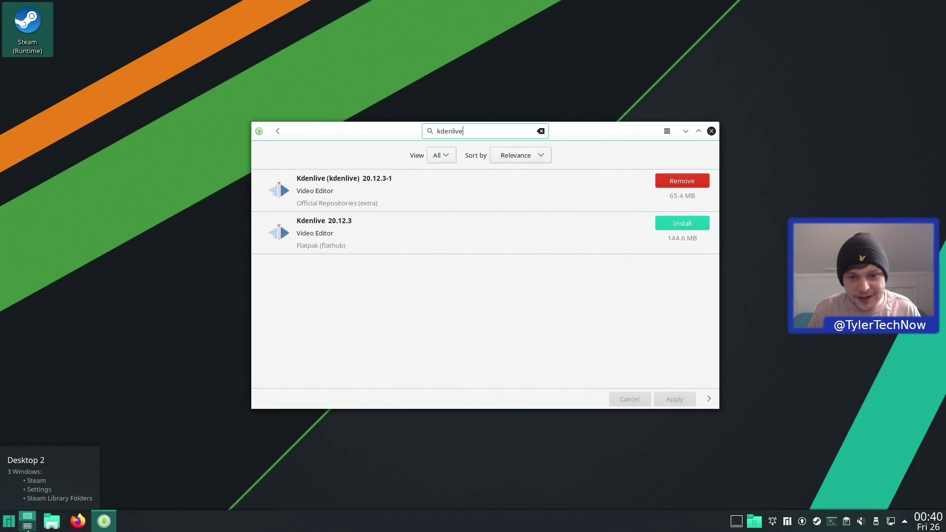
click(28, 526)
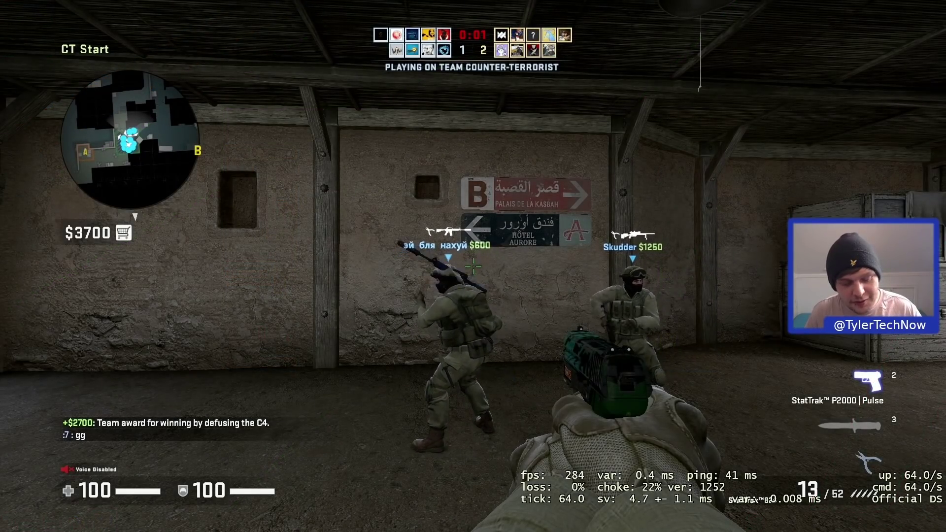
- Buy an M4A1-S and run along Long A up A Ramp onto Bombsite A
key(F3)
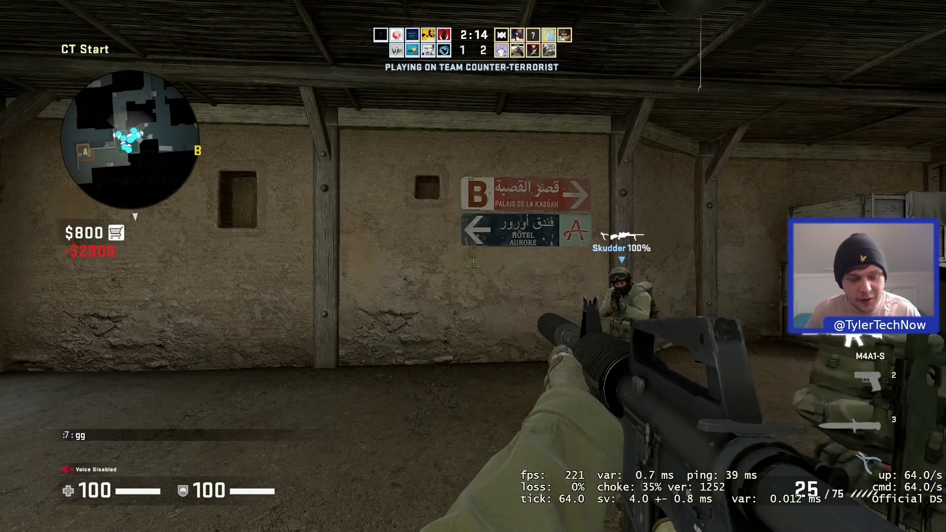
key(w)
key(3)
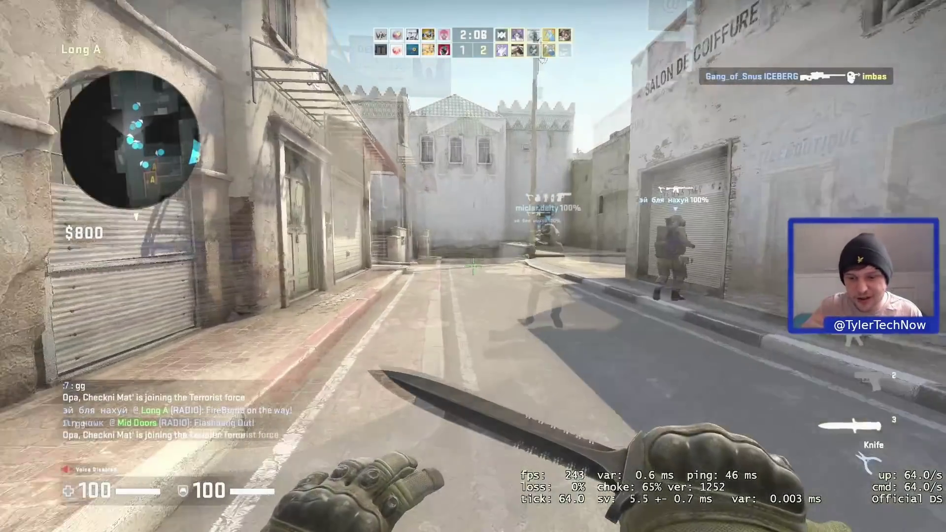
key(1)
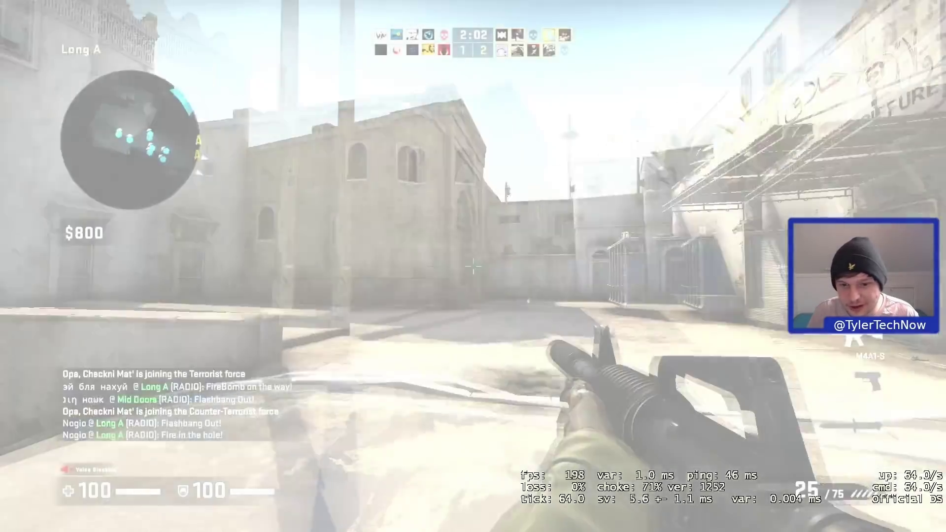
key(d)
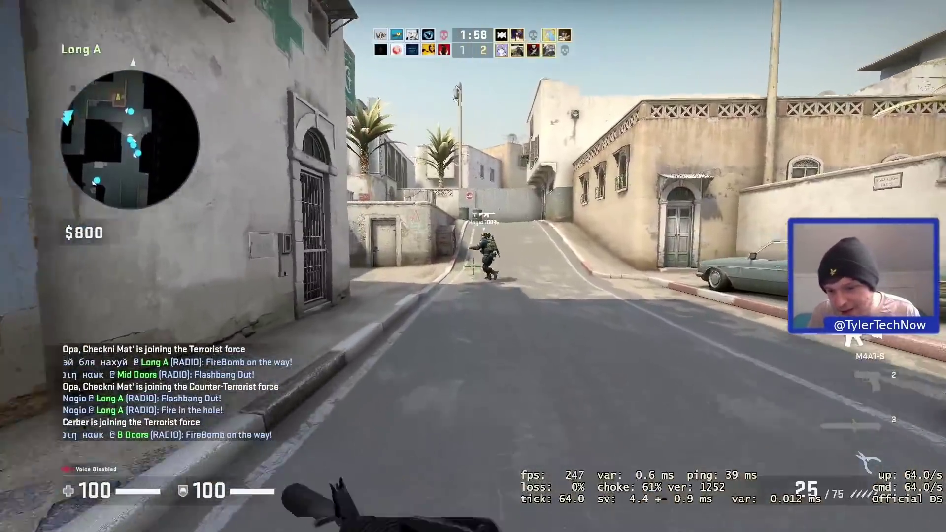
key(w)
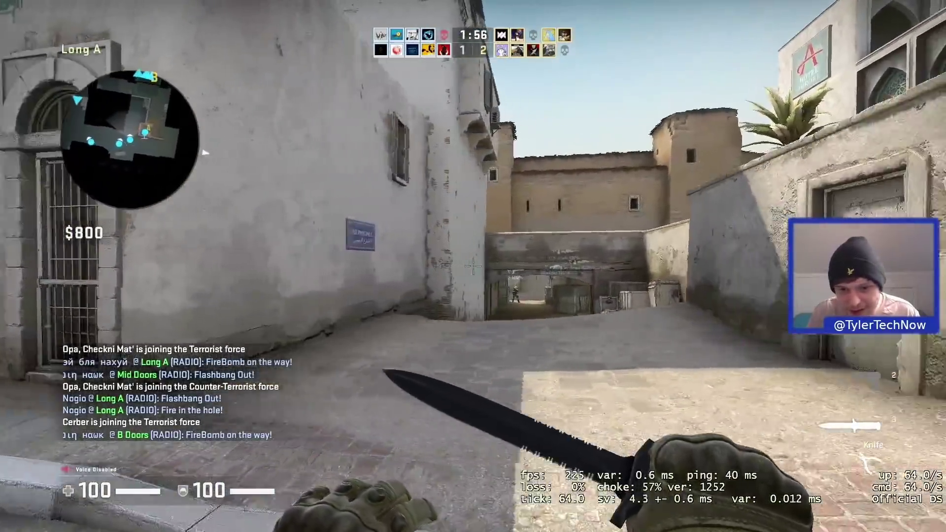
key(1)
key(w)
key(space)
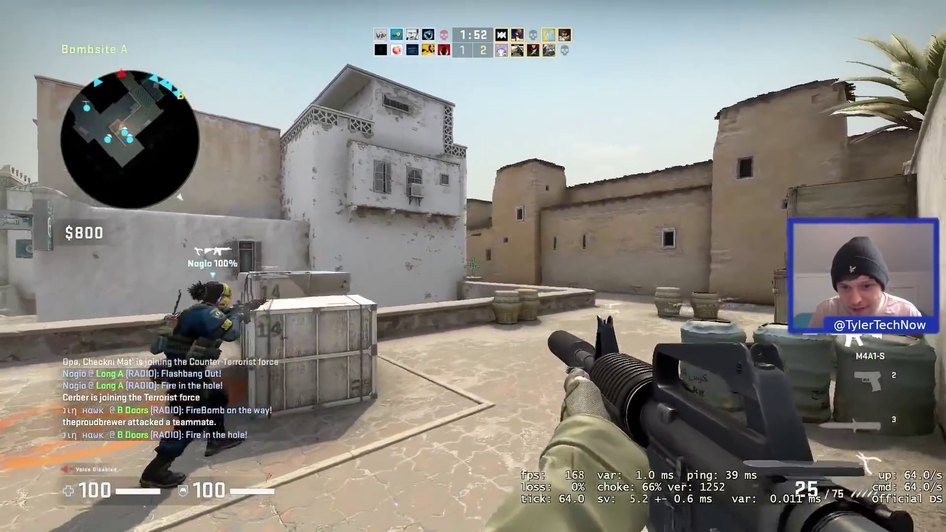
- Run back from Bombsite A down A Ramp along Long A with the knife out
key(3)
key(w)
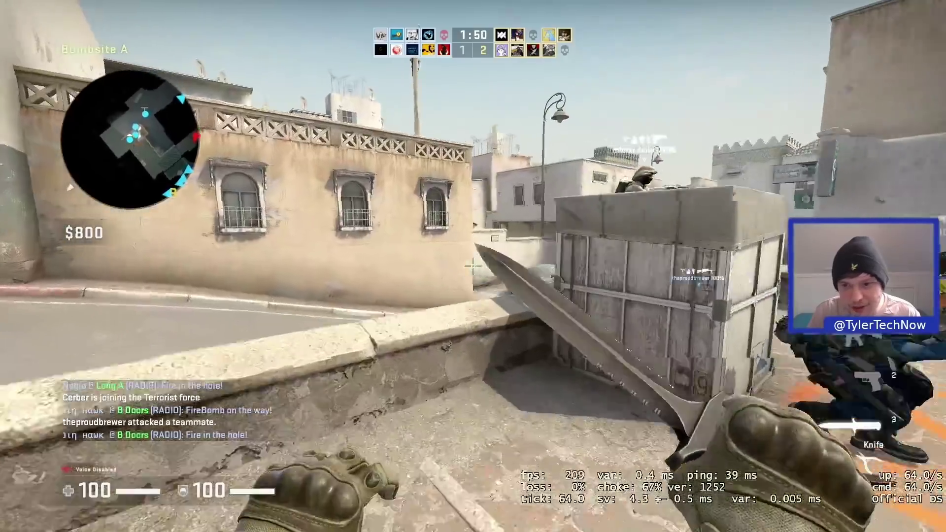
key(w)
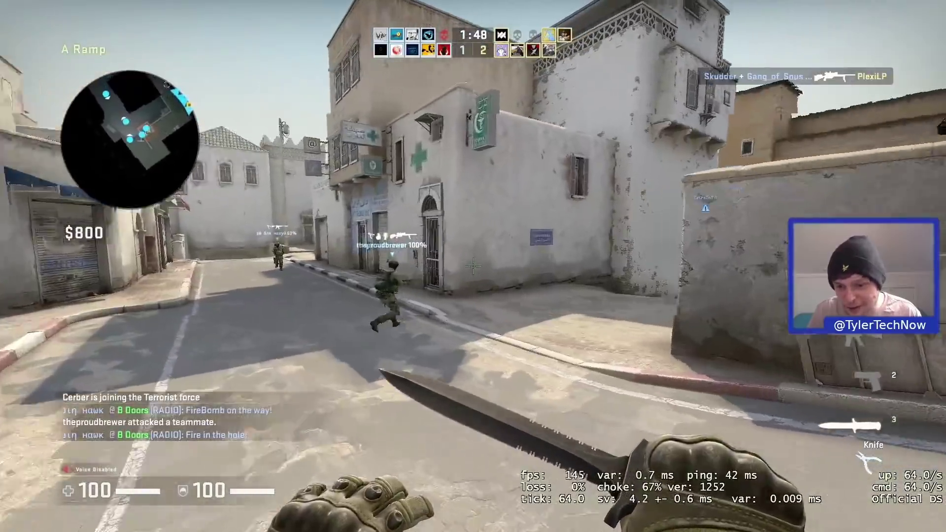
key(w)
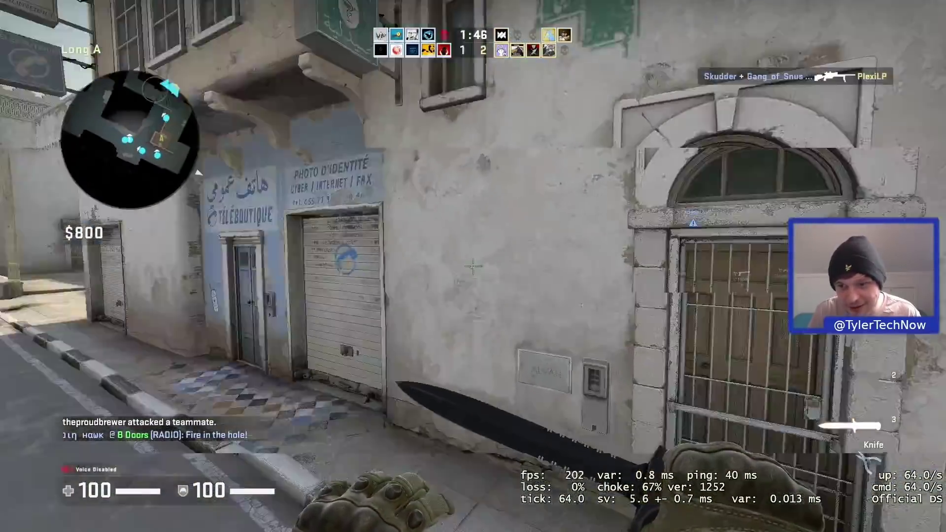
key(w)
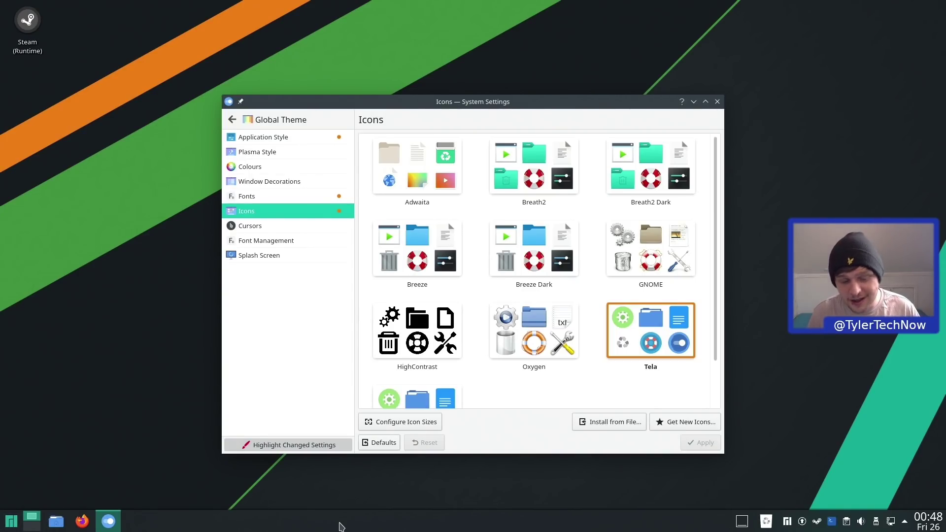
- Search the launcher for 'gimp', then 'etch' to find balenaEtcher 1.5.116, and clear the search
key(super)
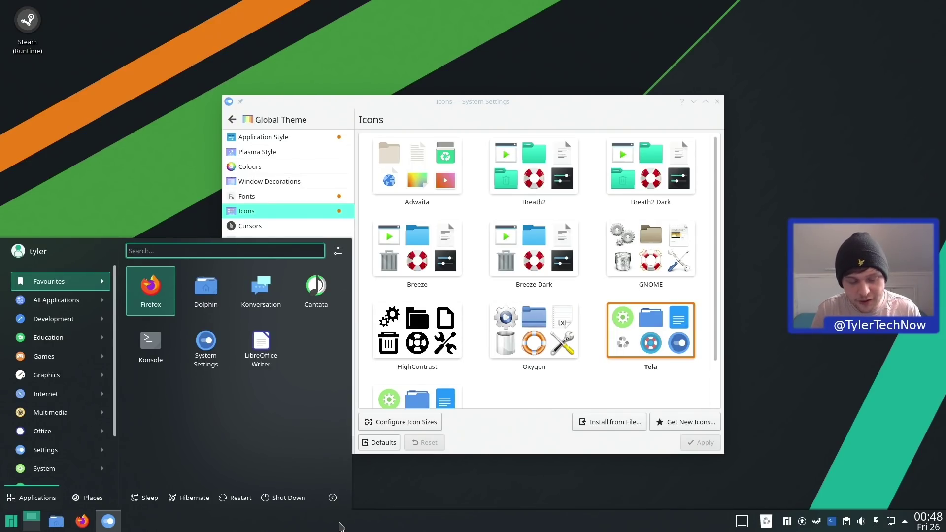
text(gimp)
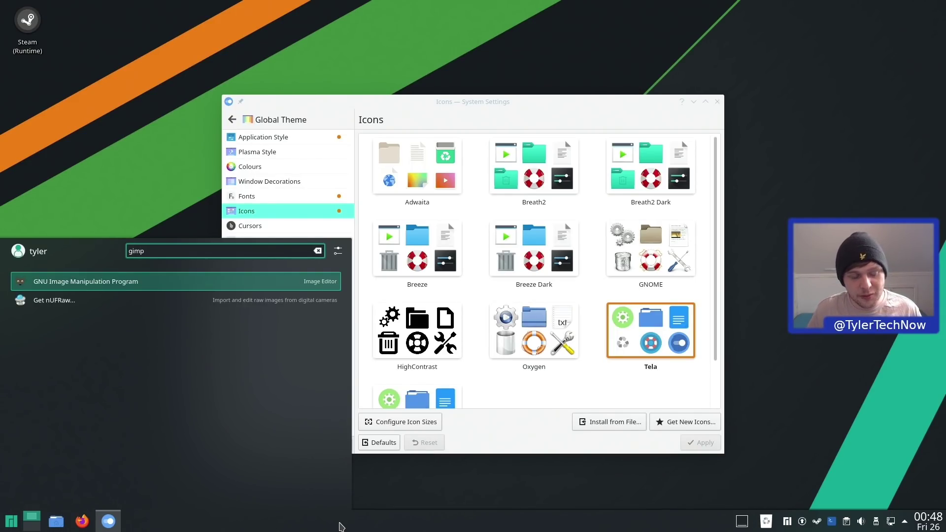
key(ctrl+a)
text(etch)
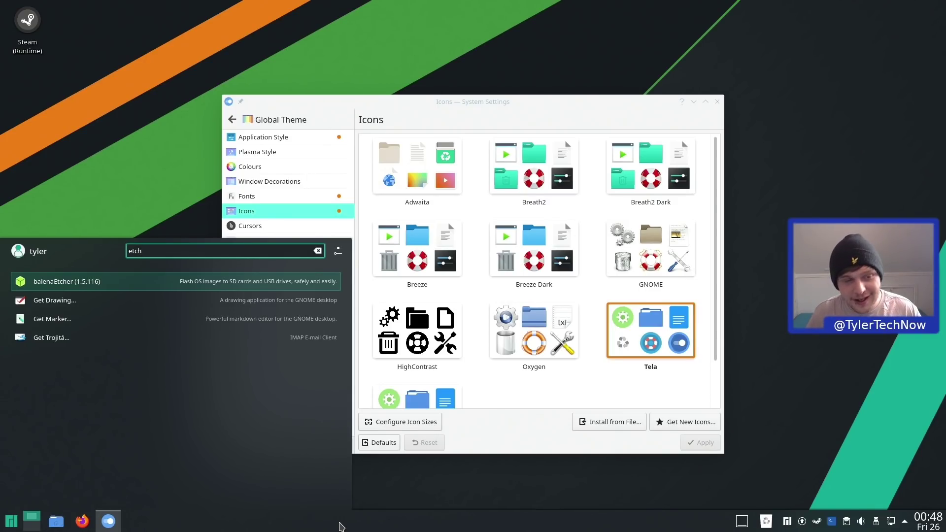
key(Escape)
key(Escape)
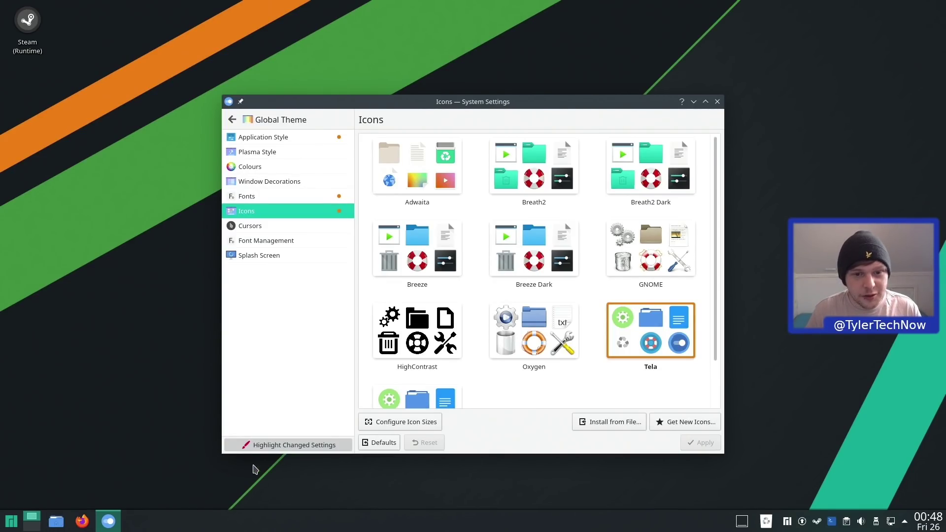
- Open the home folder in Dolphin and launch LibreOffice Writer from a 'writer' KRunner search
click(61, 523)
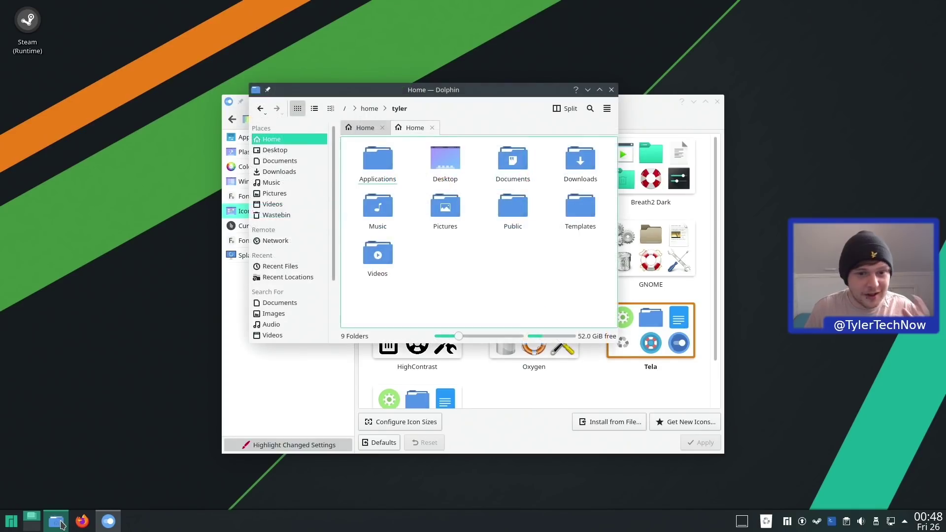
key(alt+space)
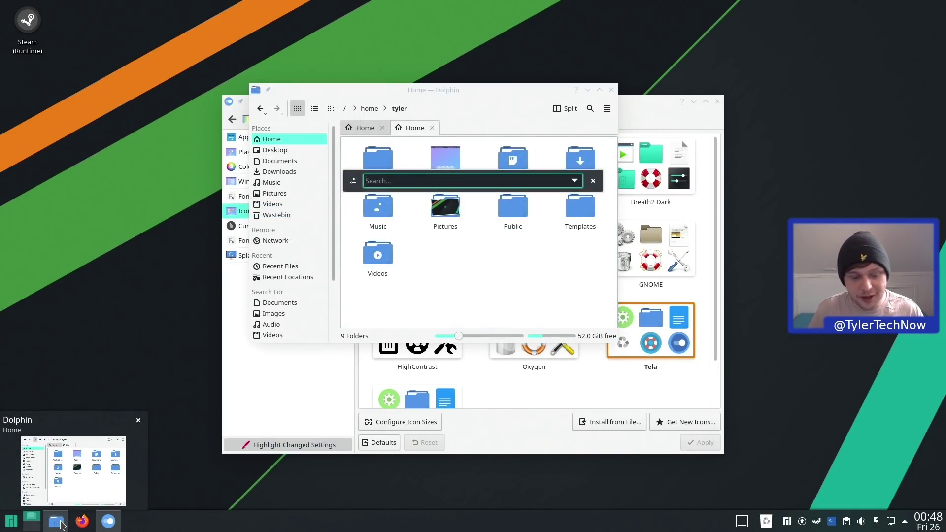
text(writer)
key(Return)
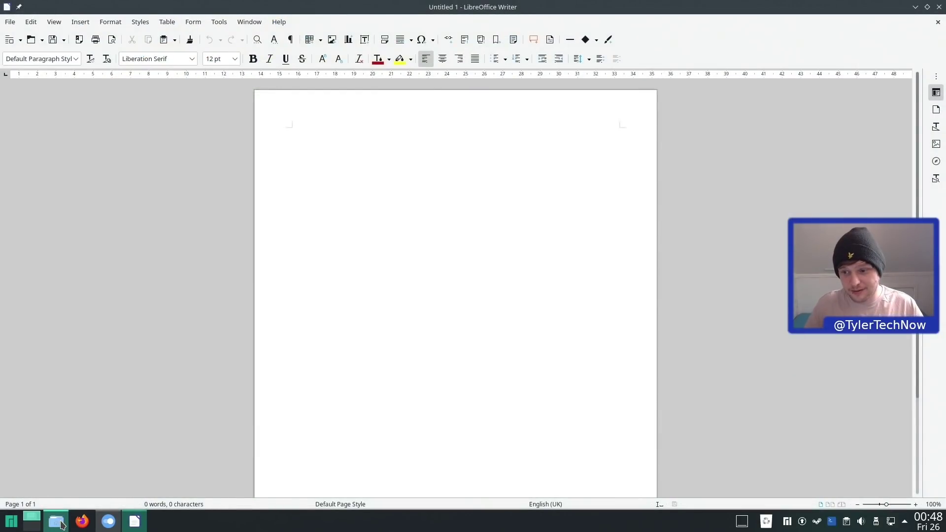
key(super)
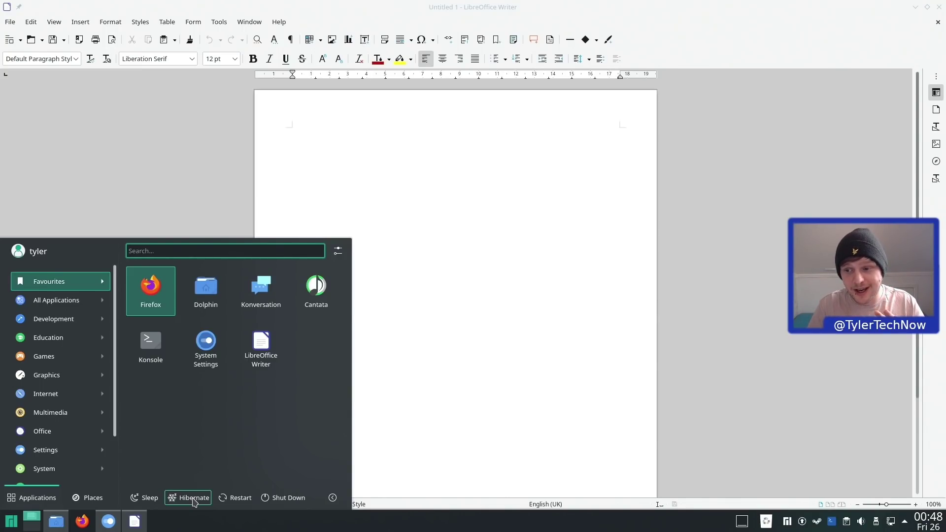
- Hibernate the computer, then after resuming unlock the session with the account password
click(193, 498)
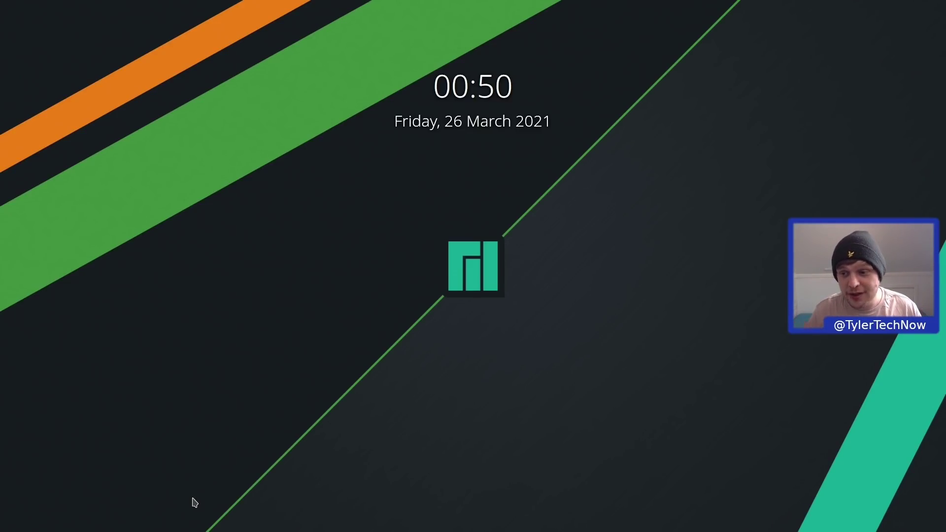
mouse_move(555, 359)
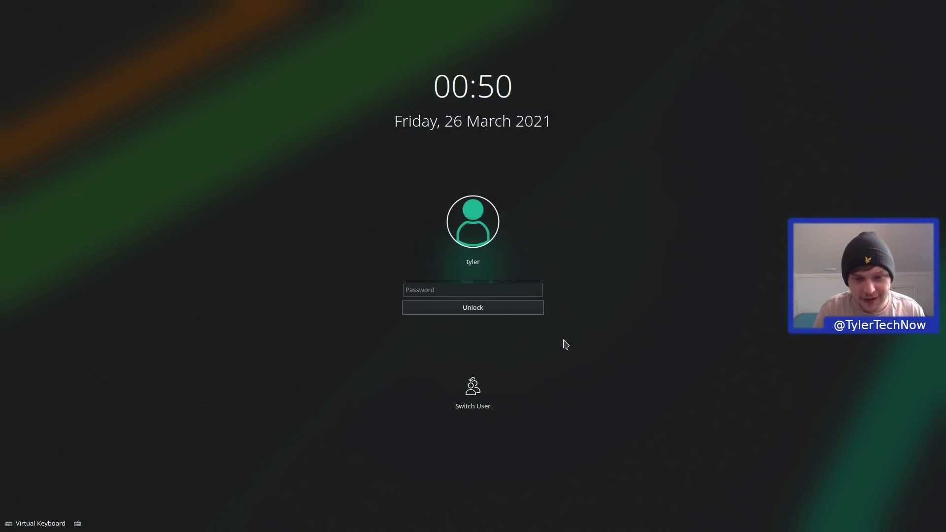
click(517, 290)
text(••••••••)
key(Return)
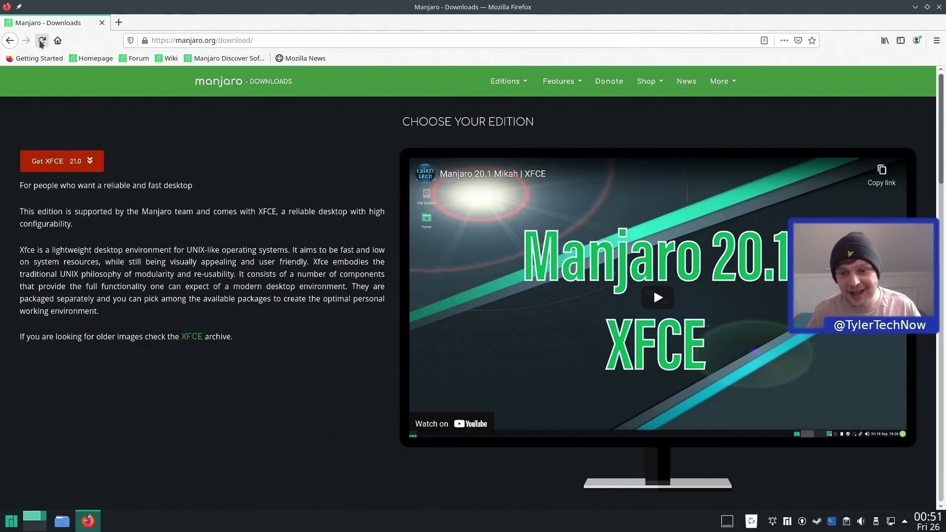
- Scroll the Manjaro downloads page to the KDE Plasma edition and back, then close Firefox
scroll(197, 168, down, 10)
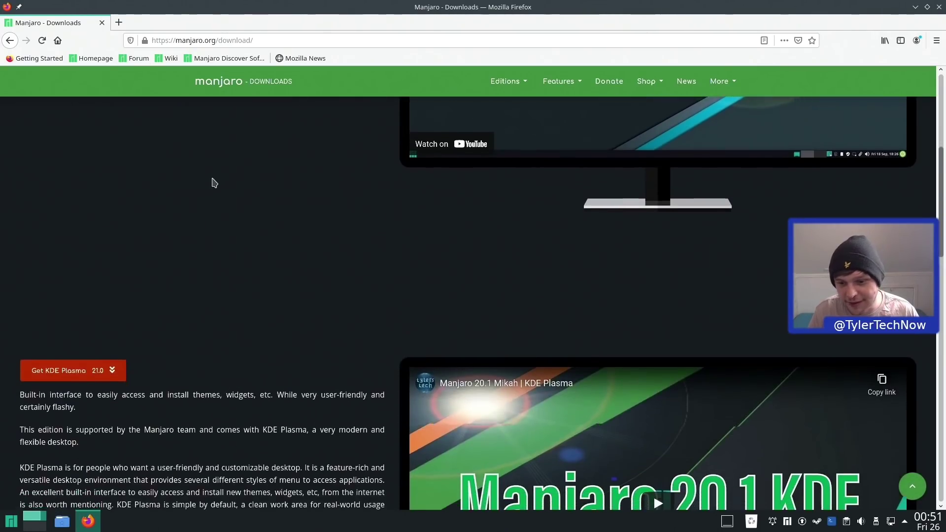
scroll(249, 197, down, 2)
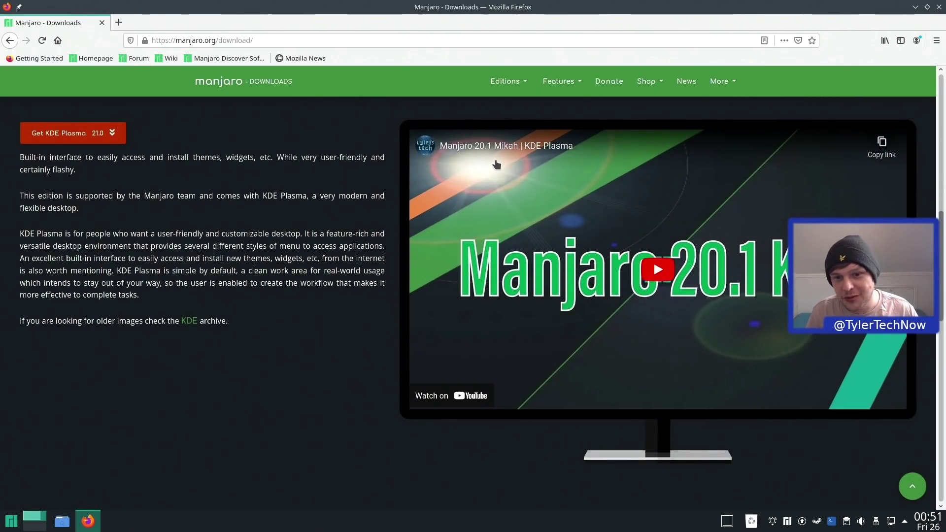
scroll(496, 158, up, 10)
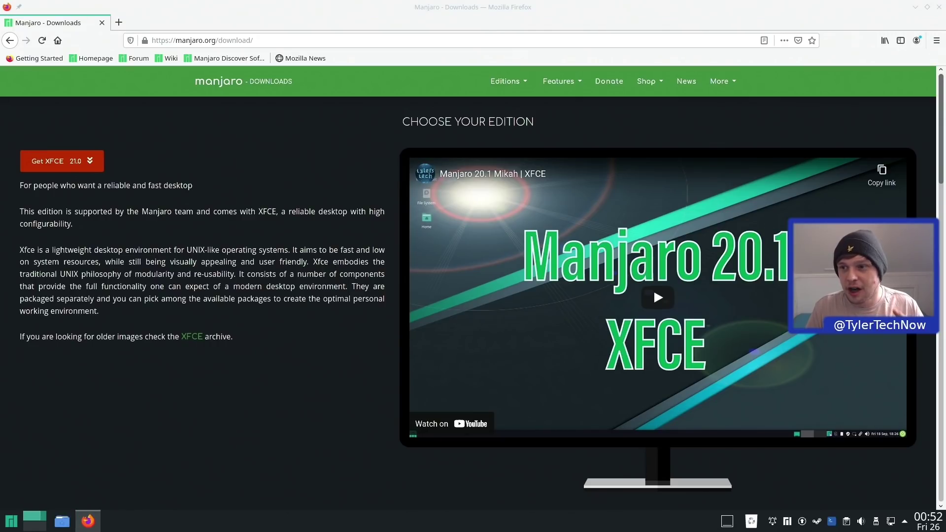
click(937, 8)
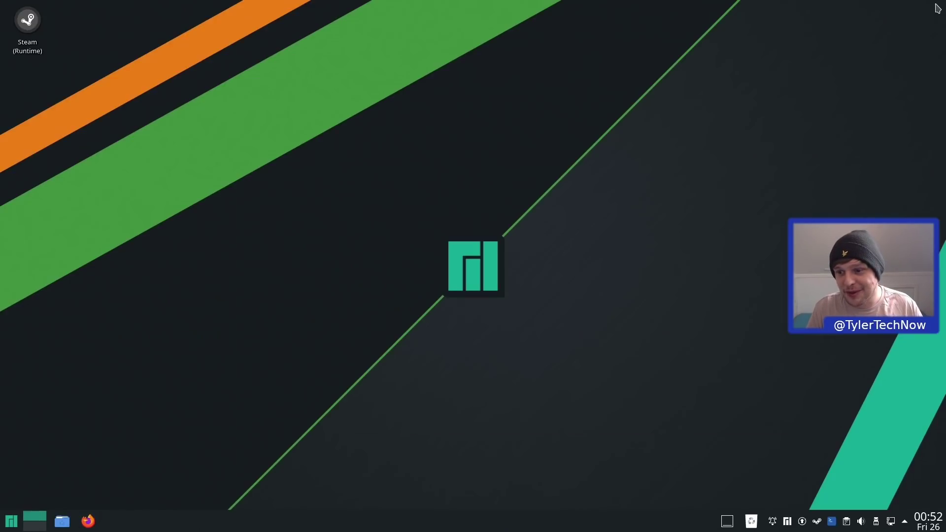